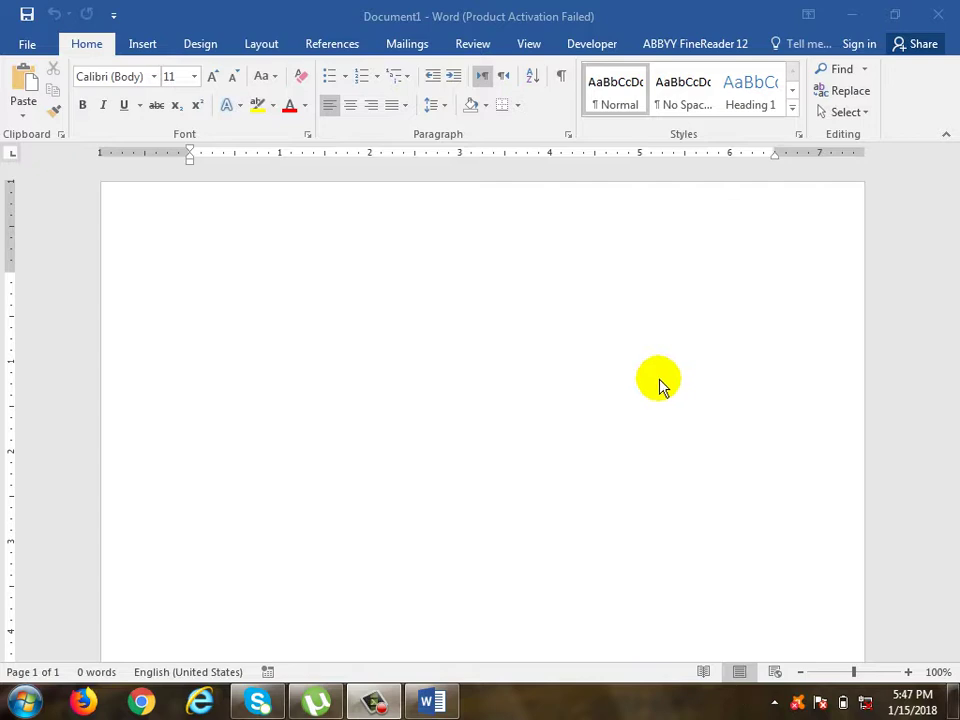
Step: Type the lines 'Barya Institute of information technology', 'Barya' and the full phrase again, using AutoText
left_click(405, 300)
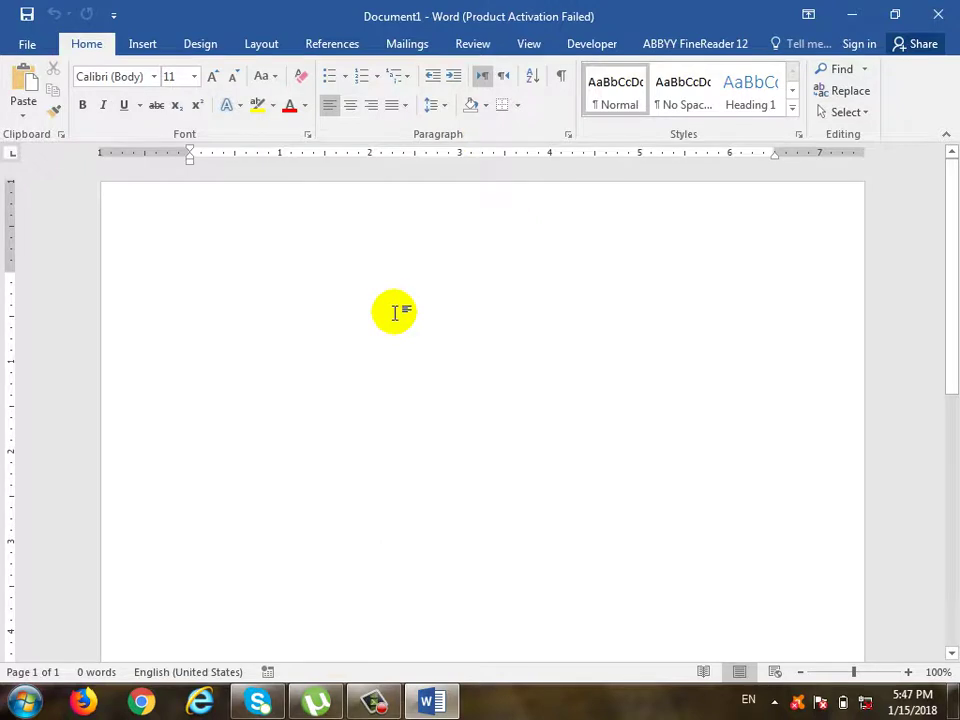
type("barya ")
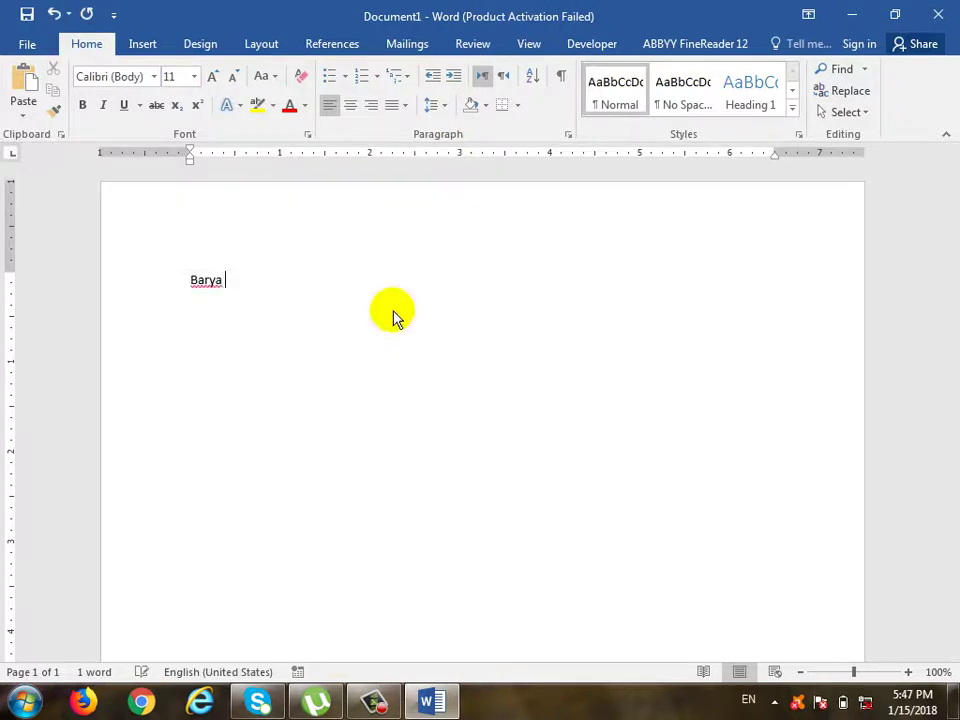
type("In")
key("Return")
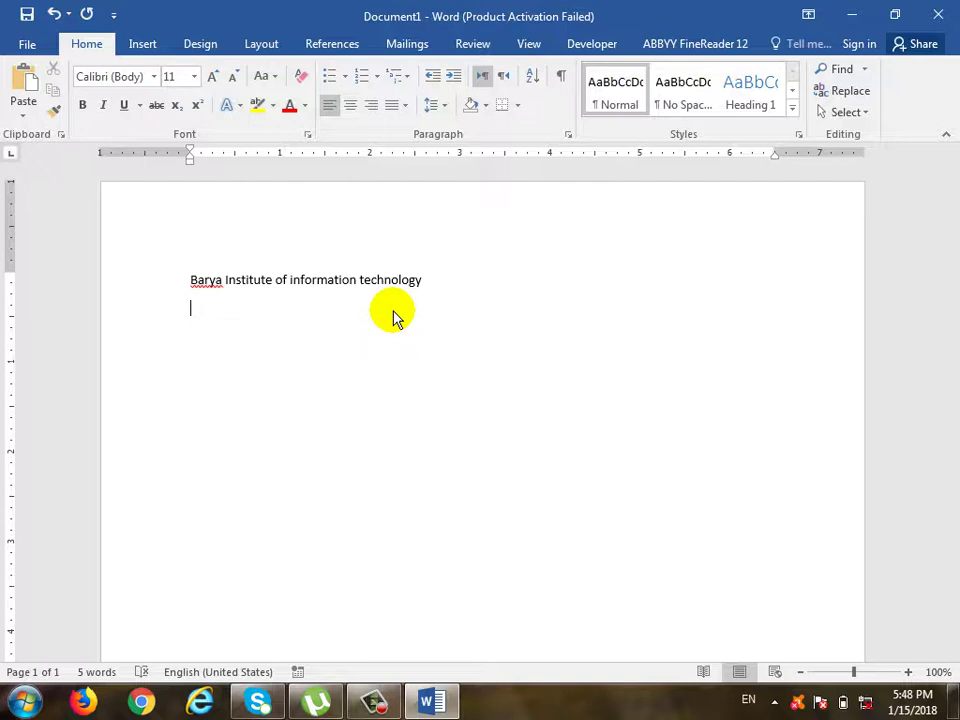
type("bary")
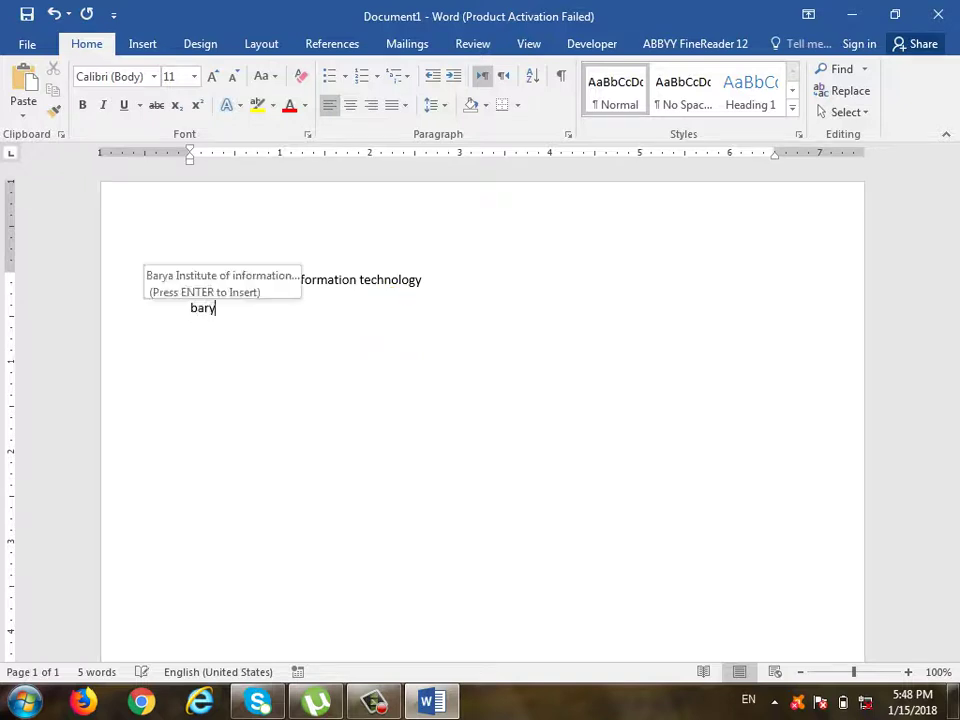
type("a")
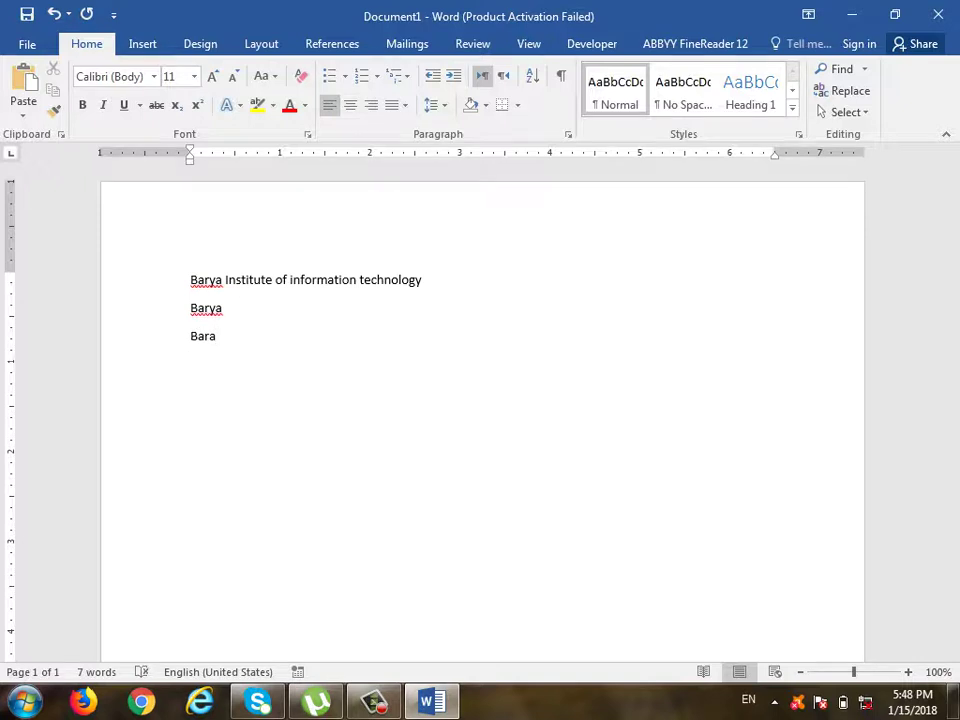
key("BackSpace")
type("y")
key("Return")
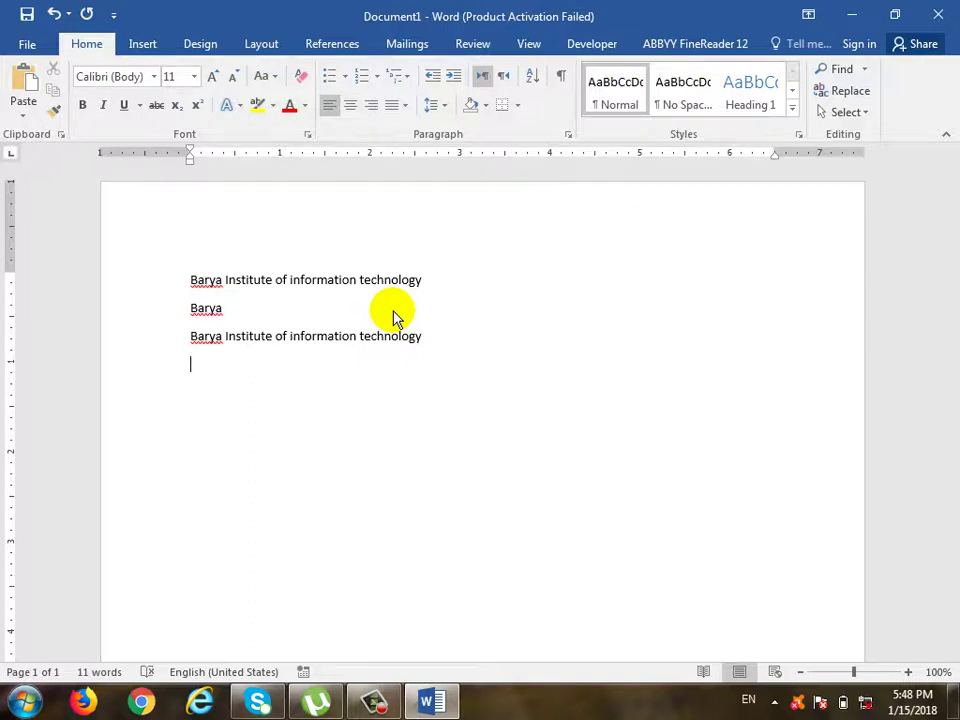
Step: Copy the first institute line and paste it repeatedly to build a long first paragraph
left_click(196, 280)
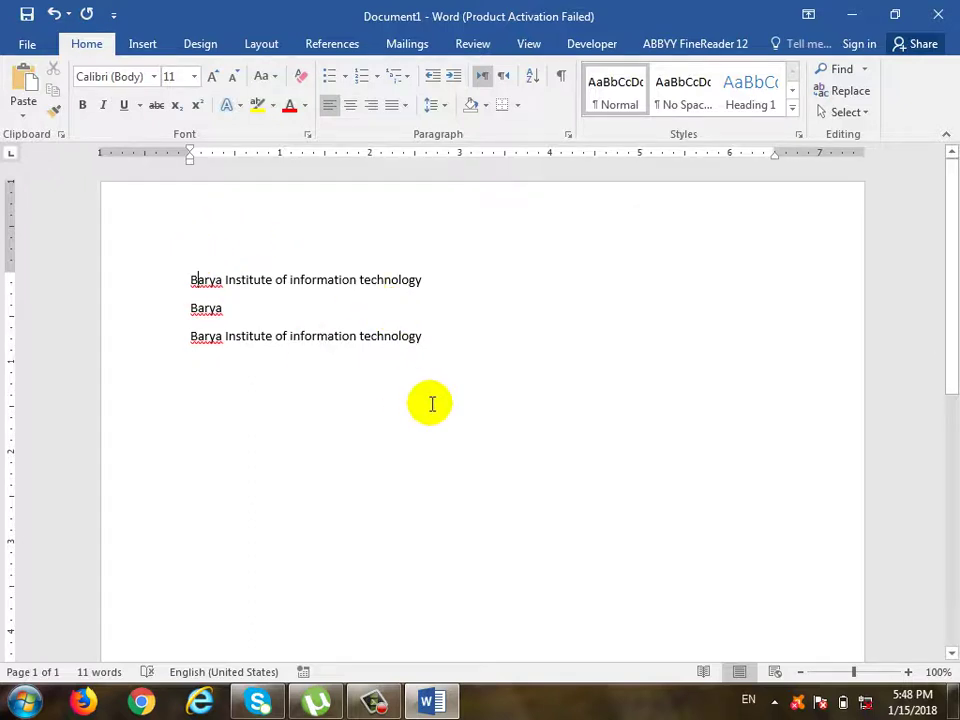
key("shift+Down")
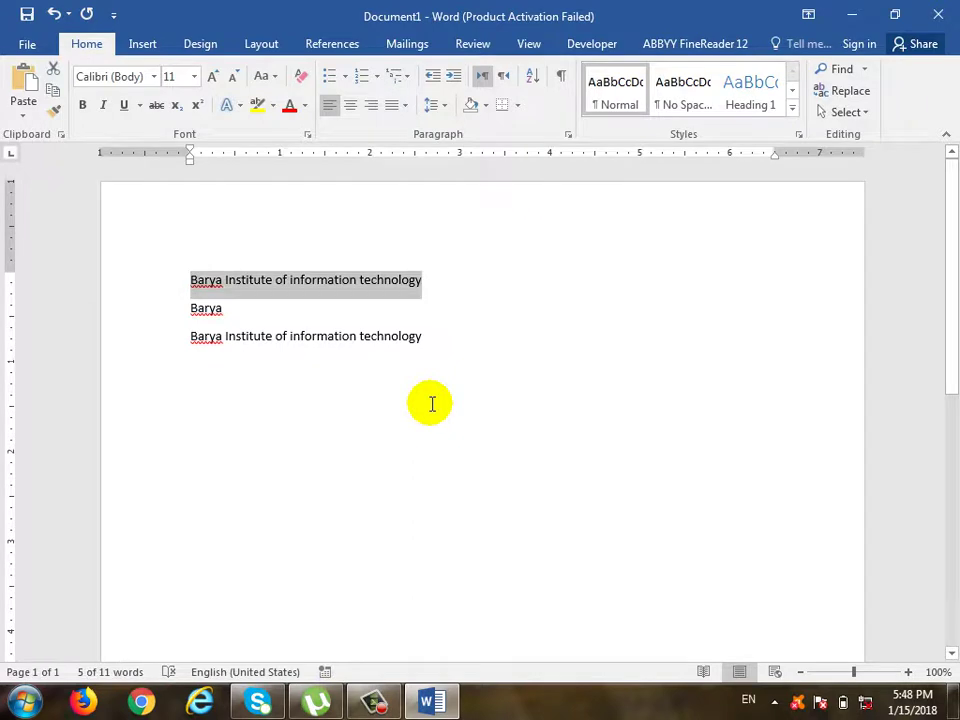
key("ctrl+c")
key("Right")
key("ctrl+v")
key("ctrl+v")
key("ctrl+v")
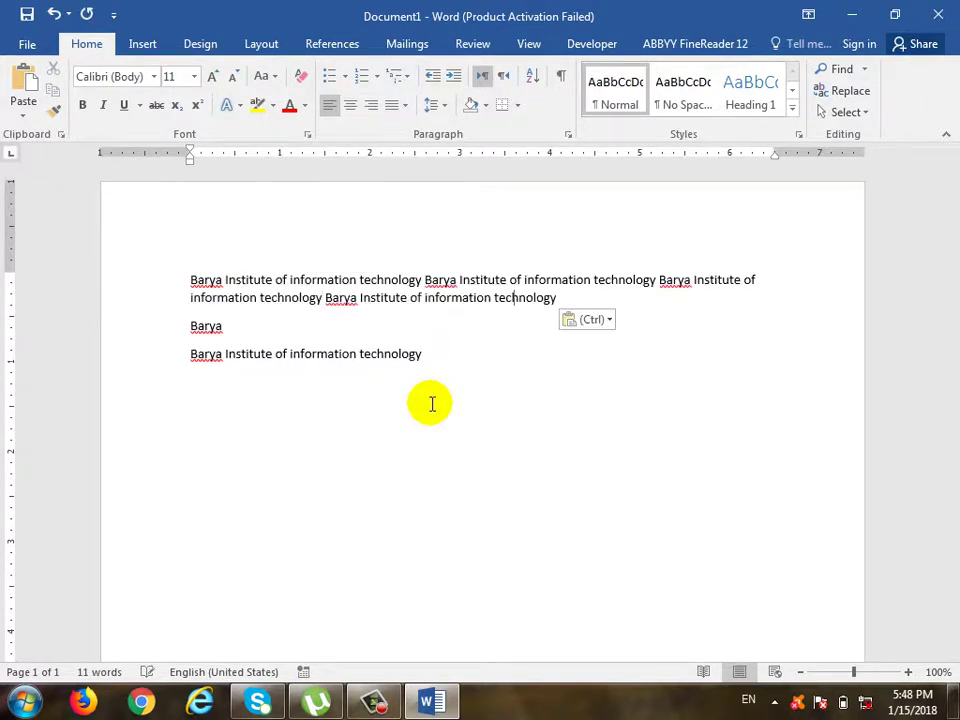
key("ctrl+v")
key("ctrl+v")
key("ctrl+v")
key("ctrl+v")
key("ctrl+v")
key("ctrl+v")
key("ctrl+v")
key("ctrl+v")
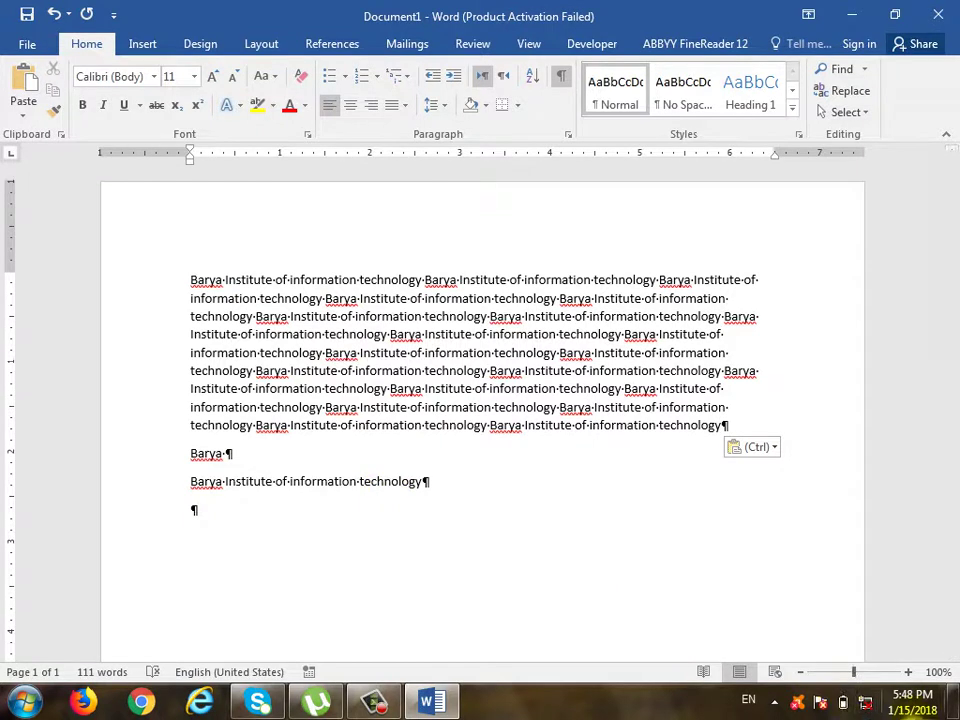
Step: Add blank paragraphs and paste two more long blocks of the repeated institute line
key("Return")
key("Return")
key("ctrl+v")
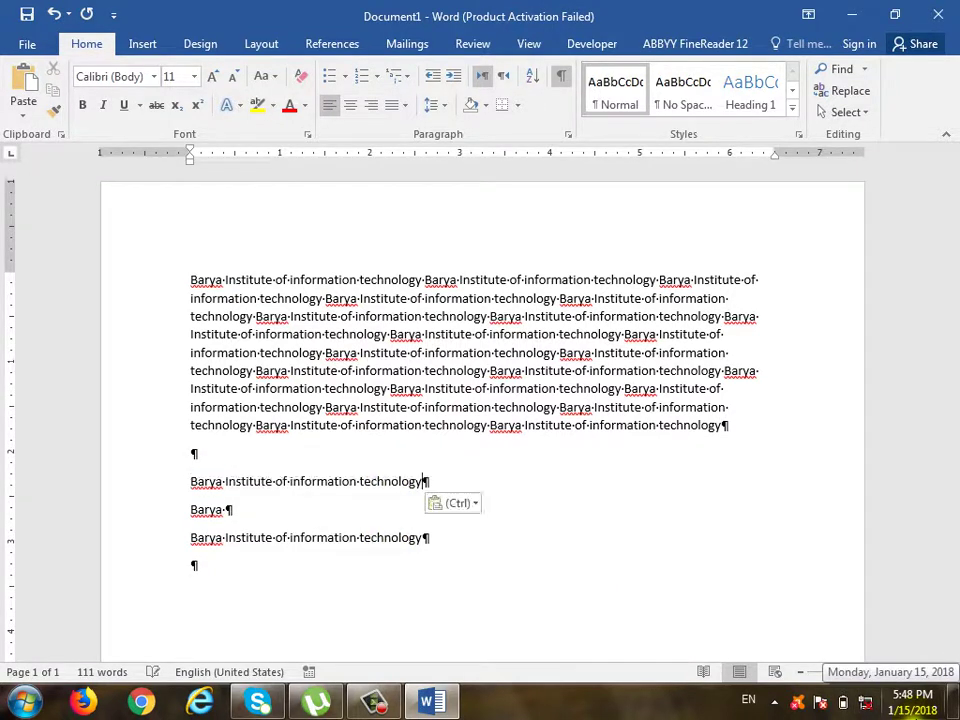
key("ctrl+v")
key("ctrl+v")
key("ctrl+v")
key("ctrl+v")
key("ctrl+v")
key("ctrl+v")
key("Return")
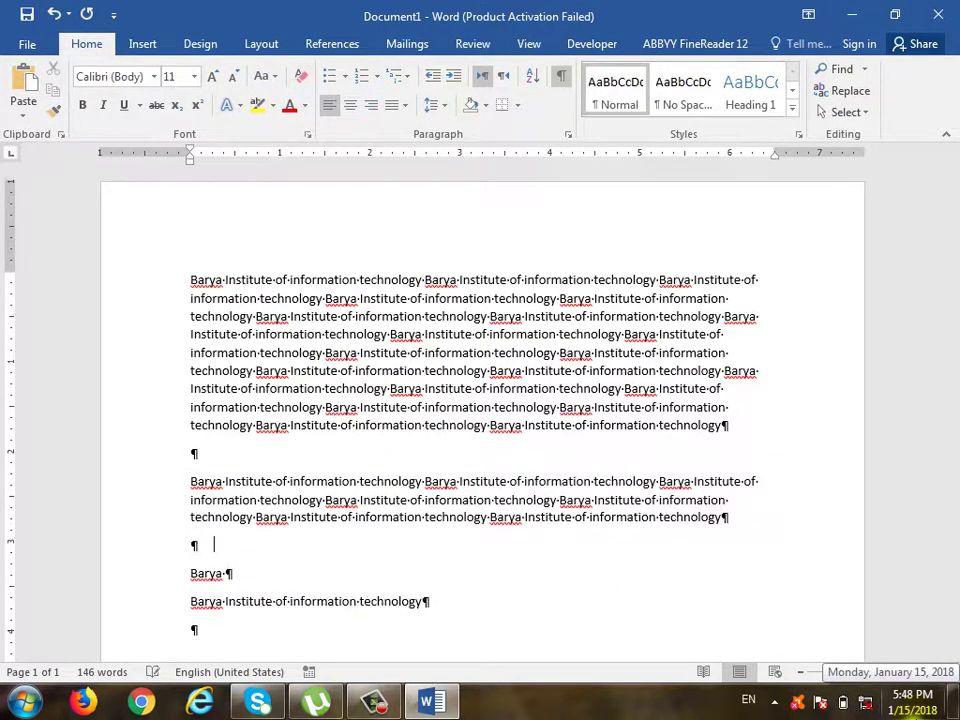
key("Return")
key("Return")
key("ctrl+v")
key("ctrl+v")
key("ctrl+v")
key("ctrl+v")
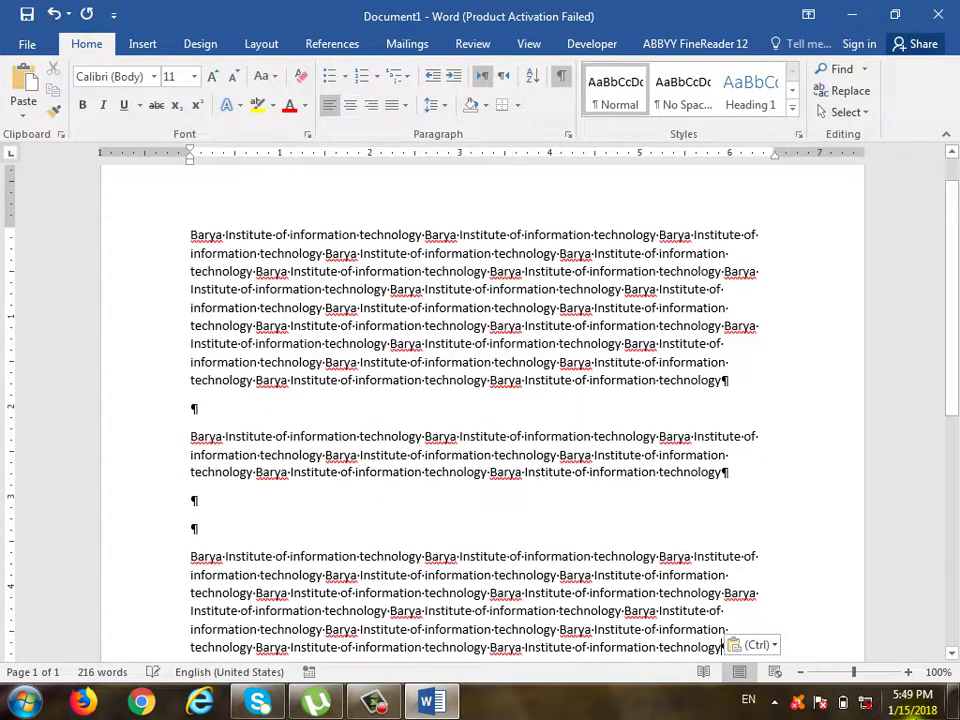
scroll(945, 630, "down", 1)
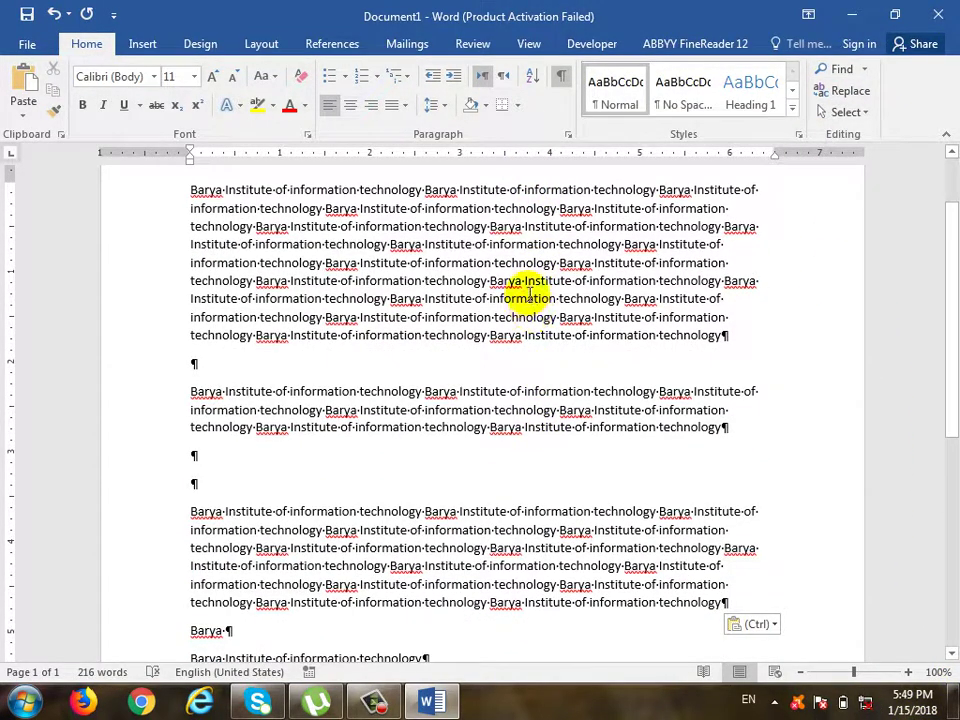
scroll(300, 450, "down", 3)
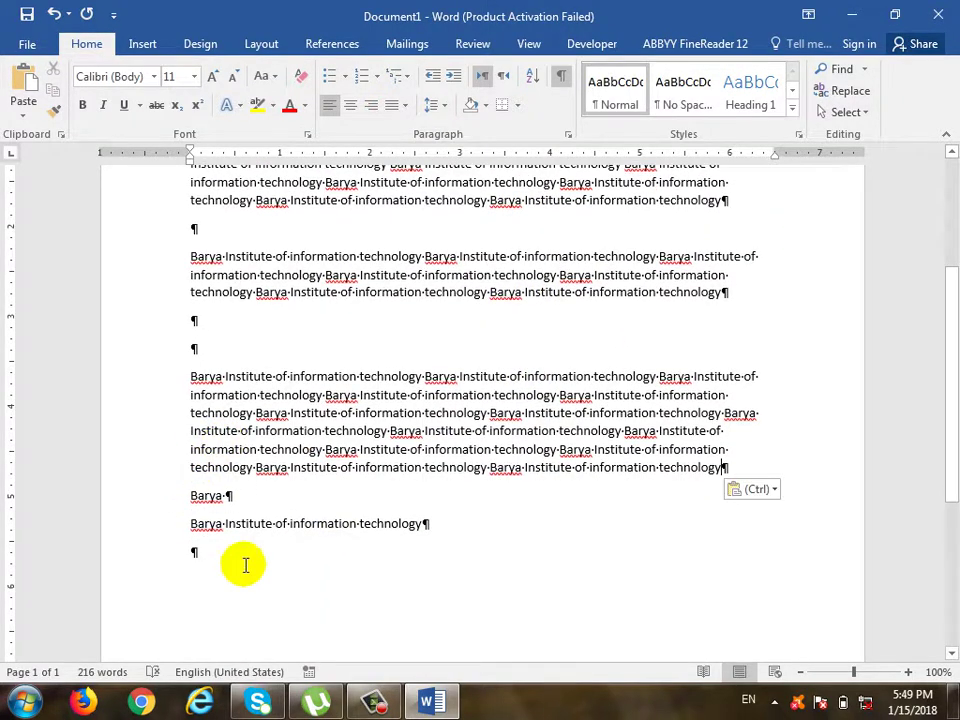
scroll(240, 350, "up", 1)
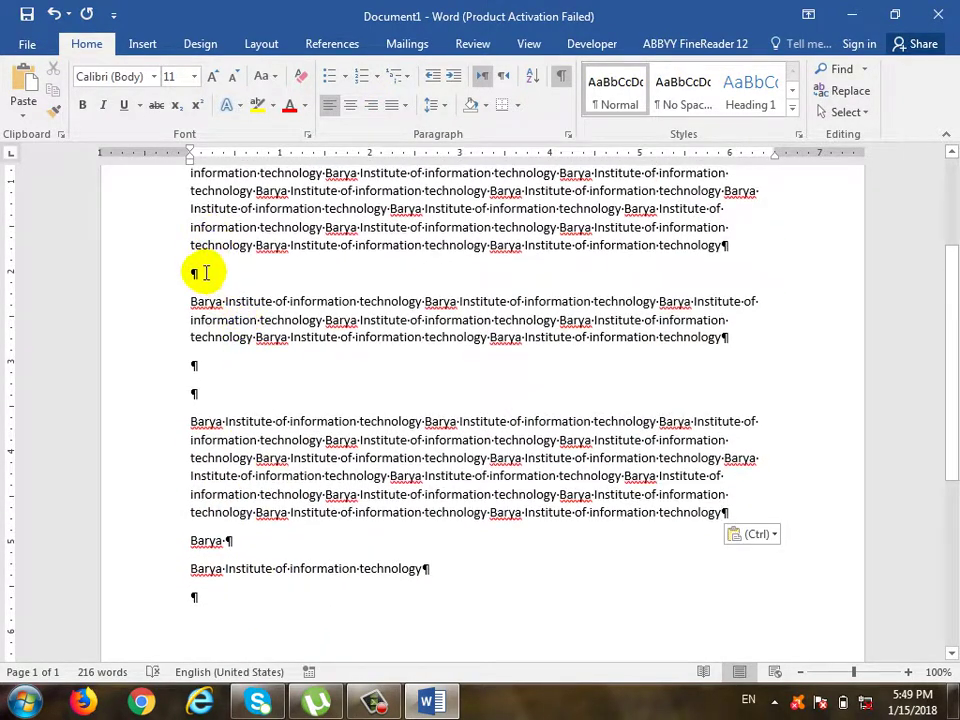
scroll(765, 416, "up", 2)
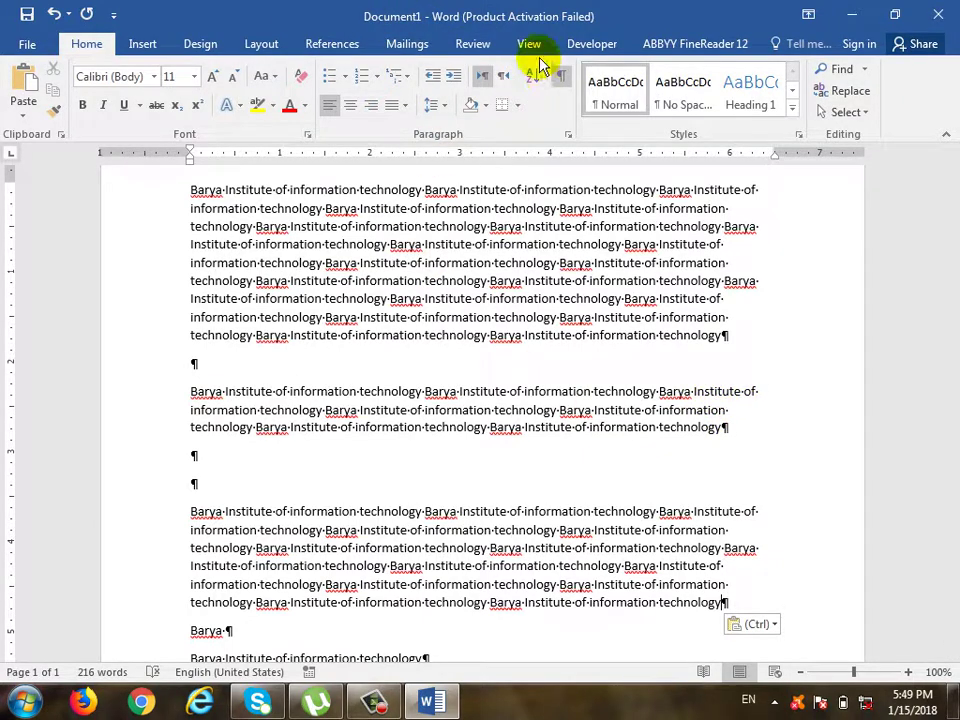
Step: Hide formatting marks, then try center and right alignment on paragraph two before returning it to left
left_click(558, 82)
scroll(446, 403, "up", 2)
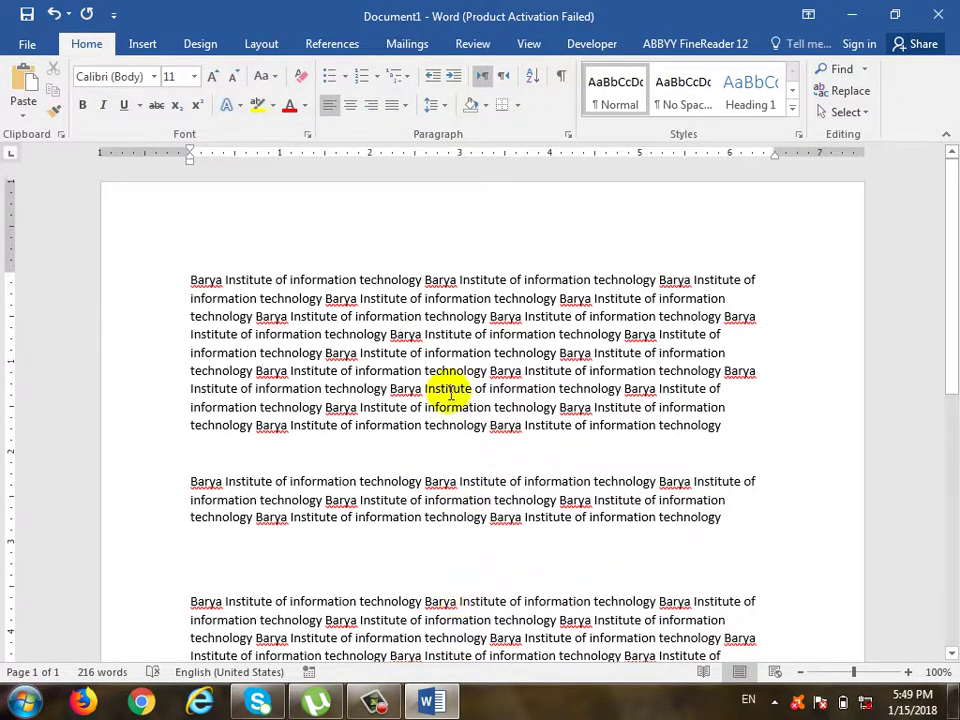
left_click(491, 517)
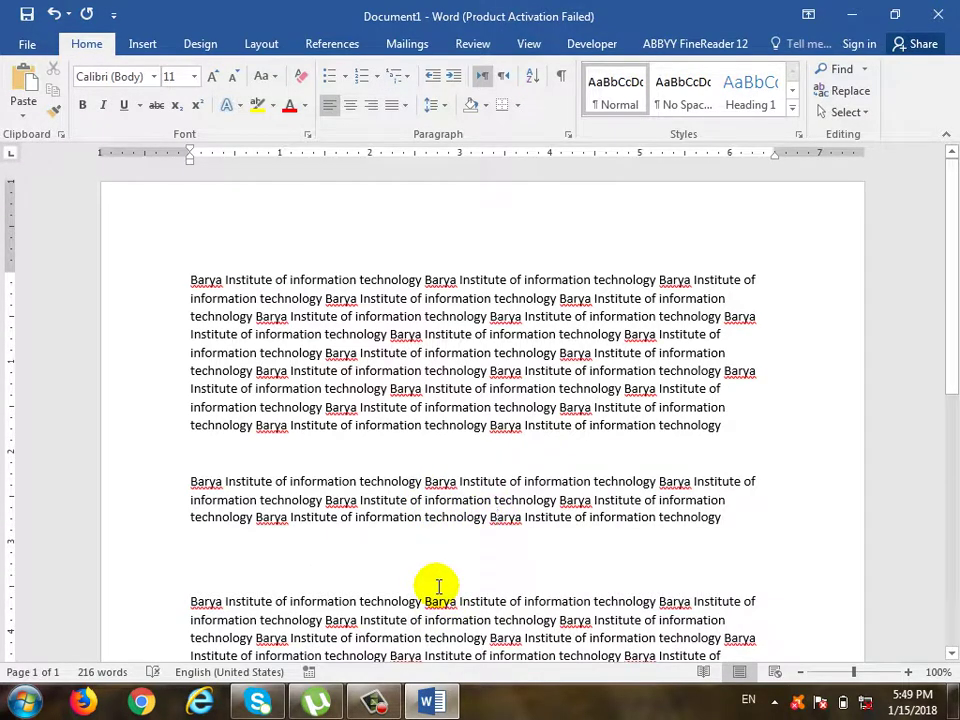
left_click(463, 517)
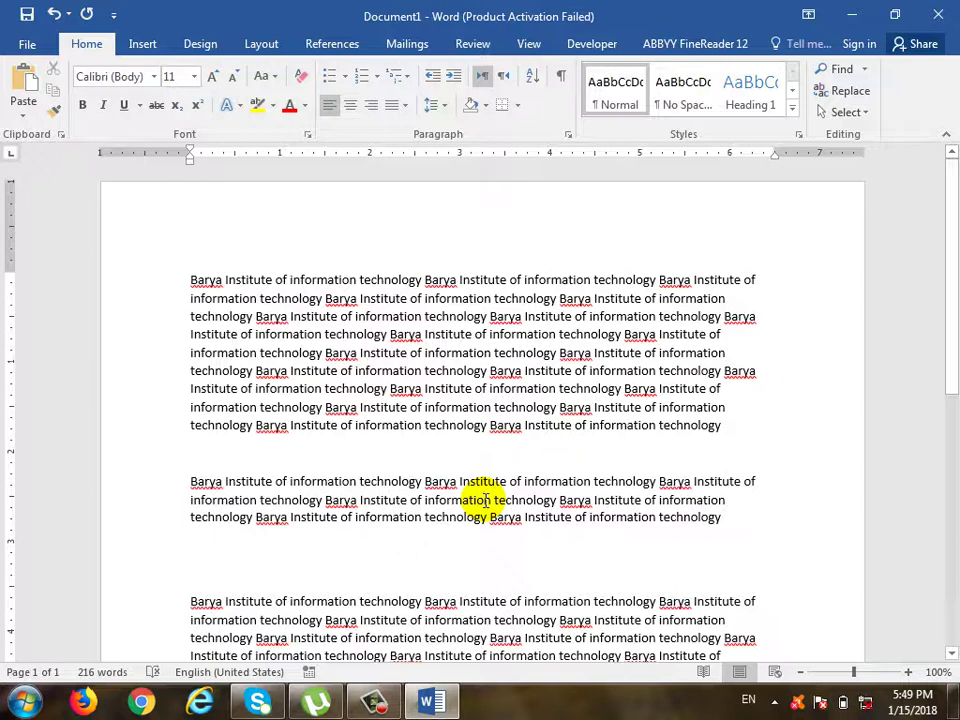
left_click(486, 500)
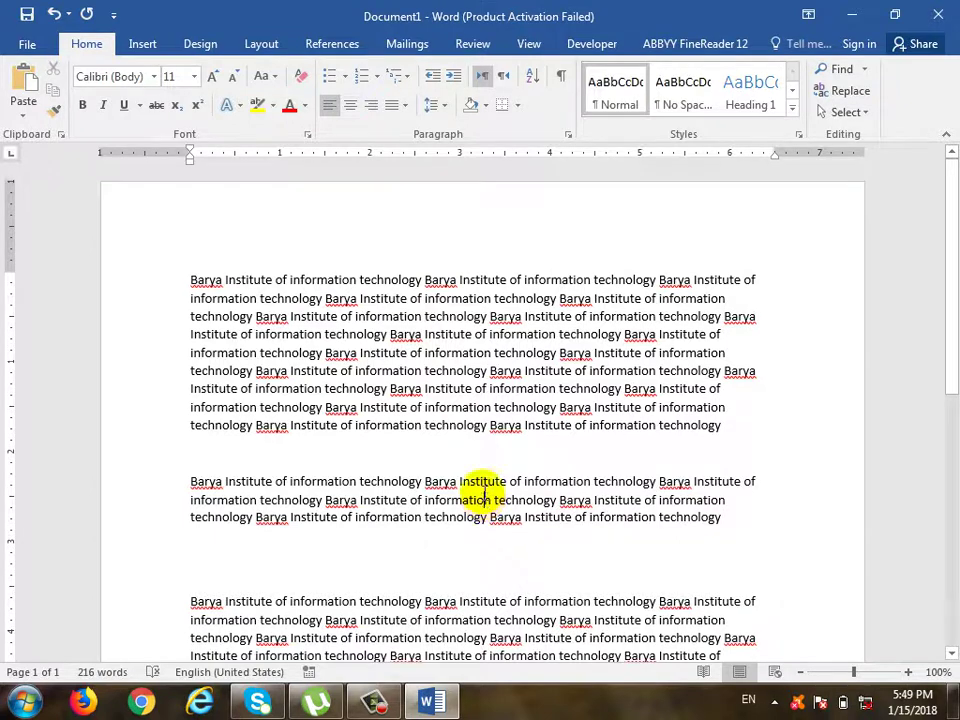
left_click(358, 113)
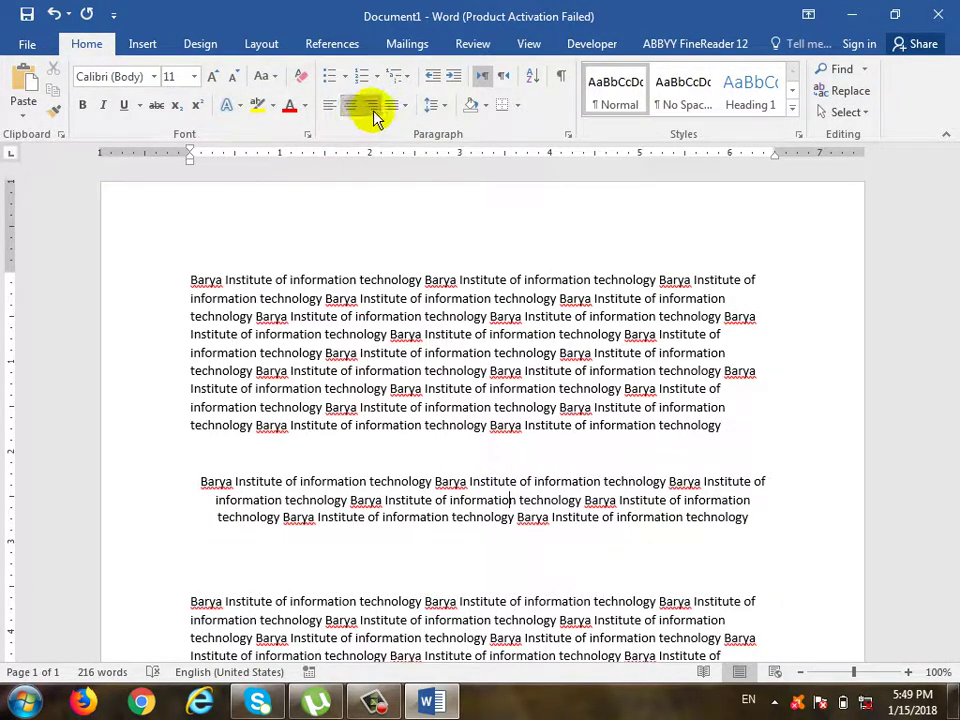
left_click(370, 106)
left_click(332, 108)
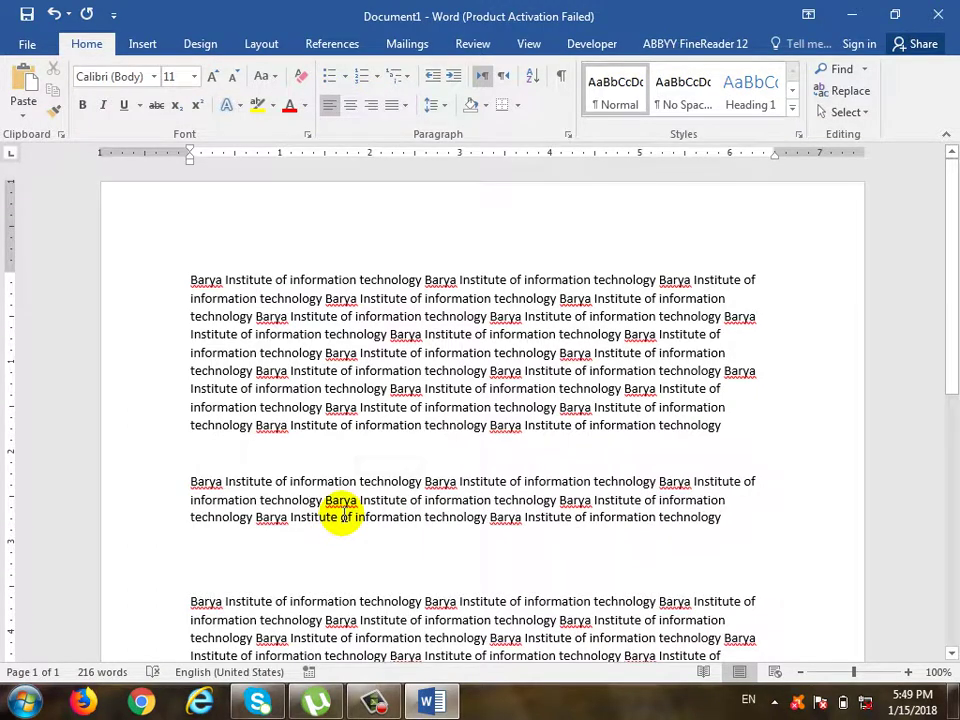
Step: Add and remove numbering on paragraph two, indent it twice, then return it to the margin
left_click(362, 86)
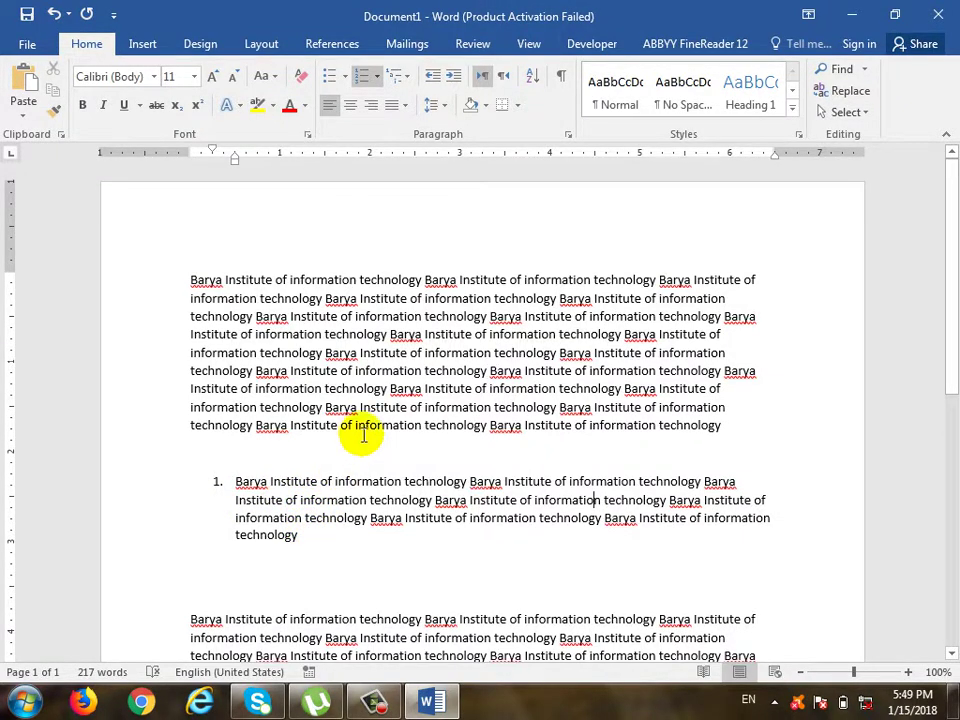
left_click(362, 86)
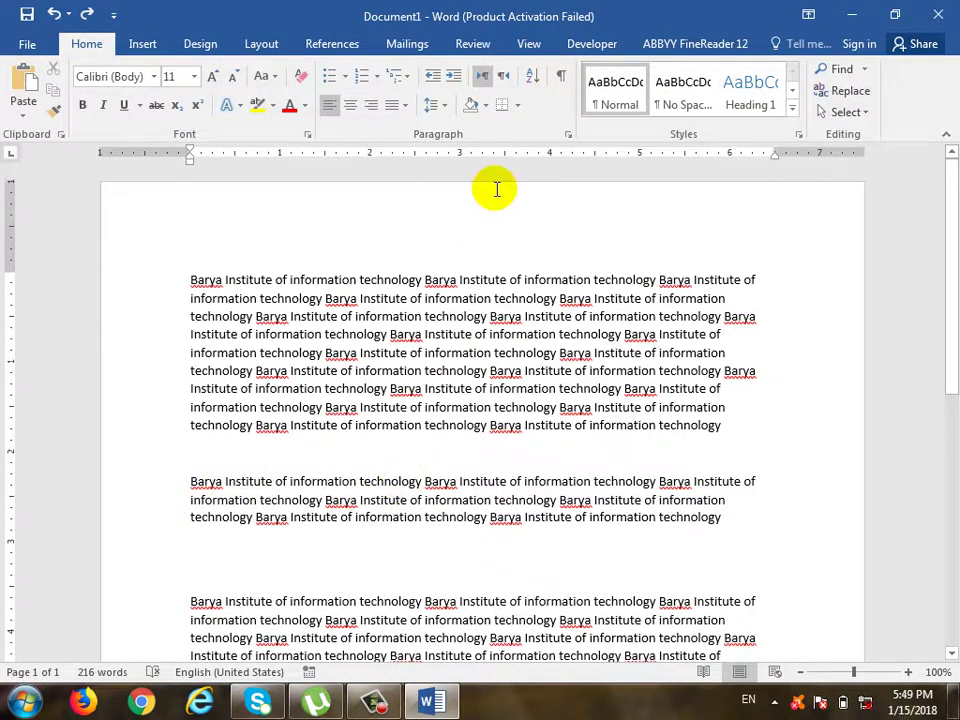
left_click(455, 78)
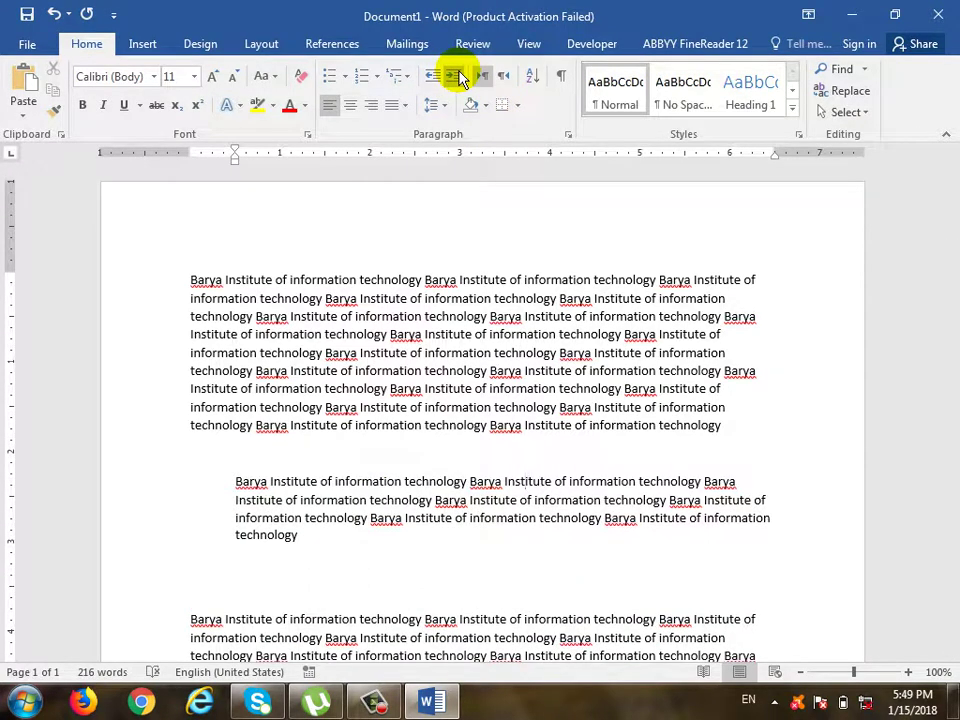
left_click(455, 78)
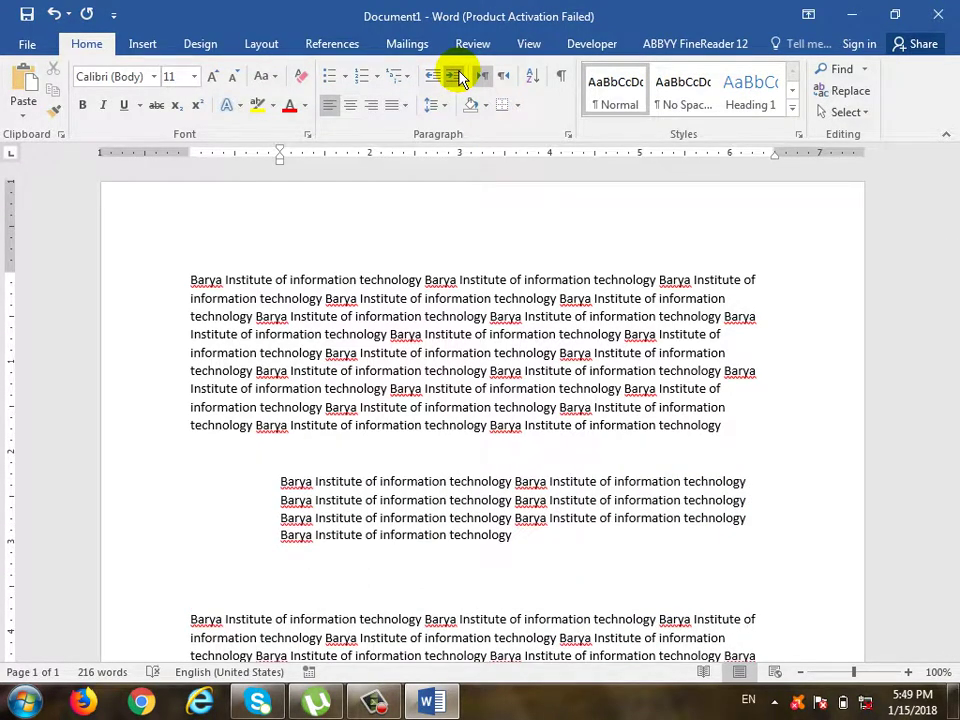
left_click(437, 76)
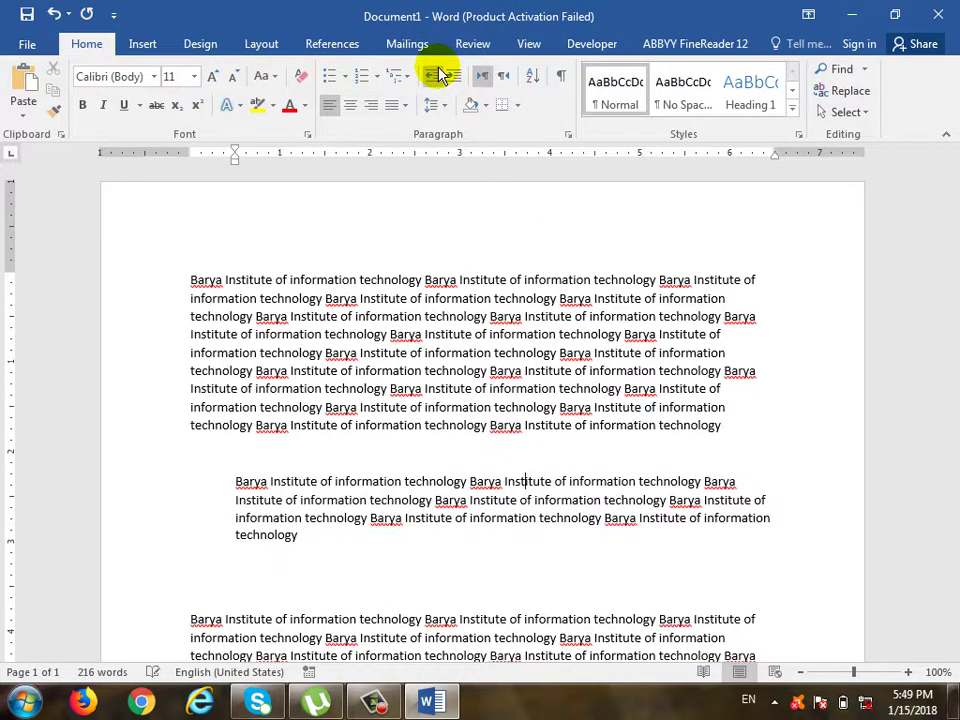
left_click(437, 76)
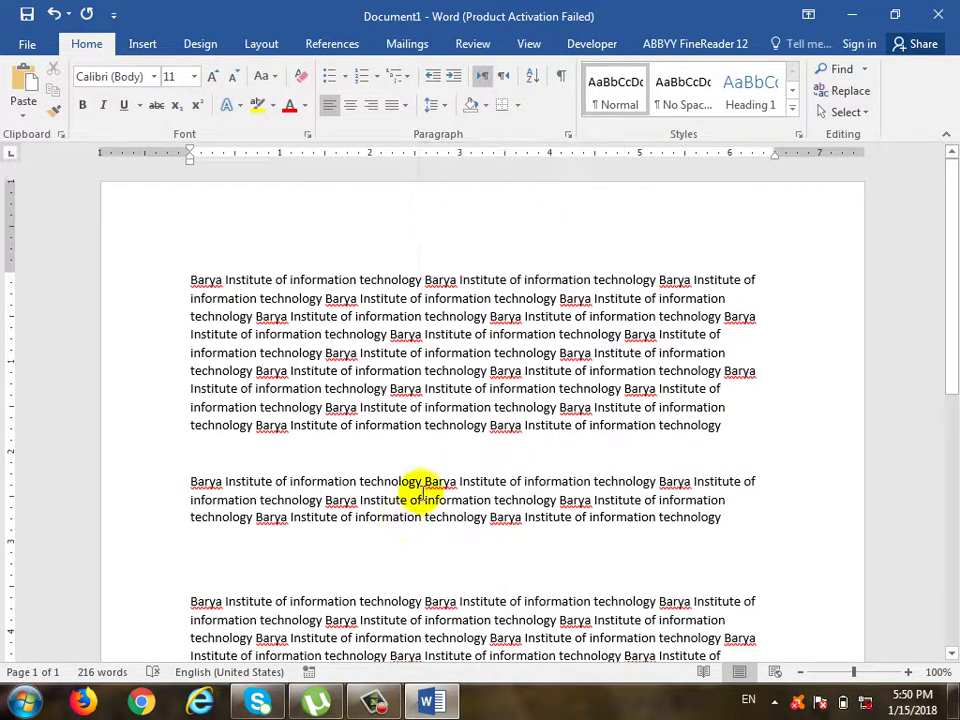
Step: Set paragraph two's line spacing to Multiple at 4 in the Paragraph dialog, then undo it
left_click(436, 104)
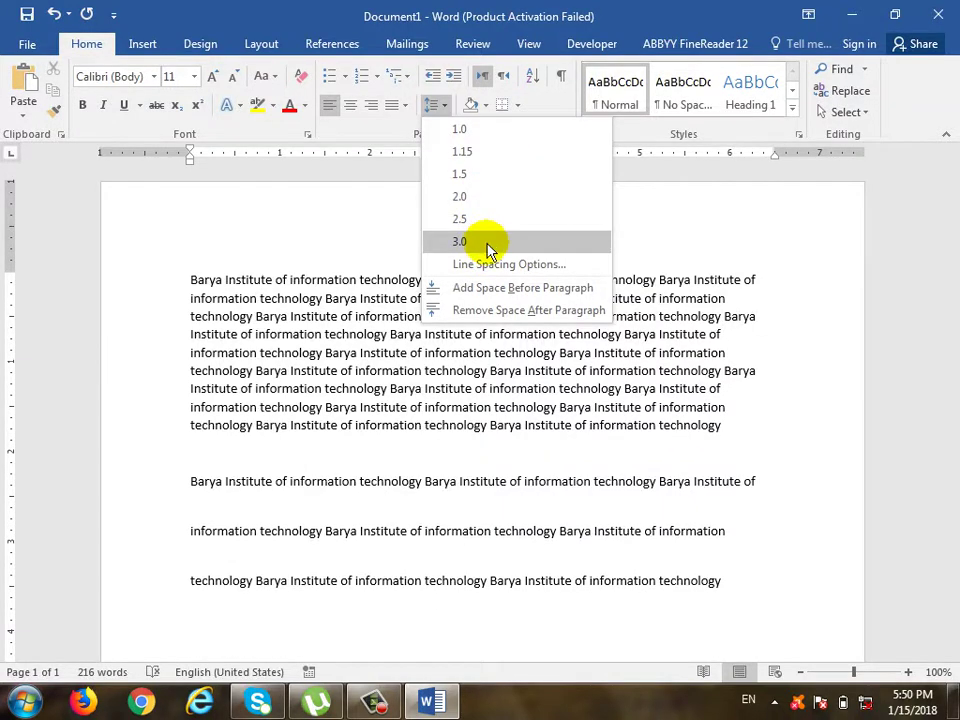
left_click(490, 266)
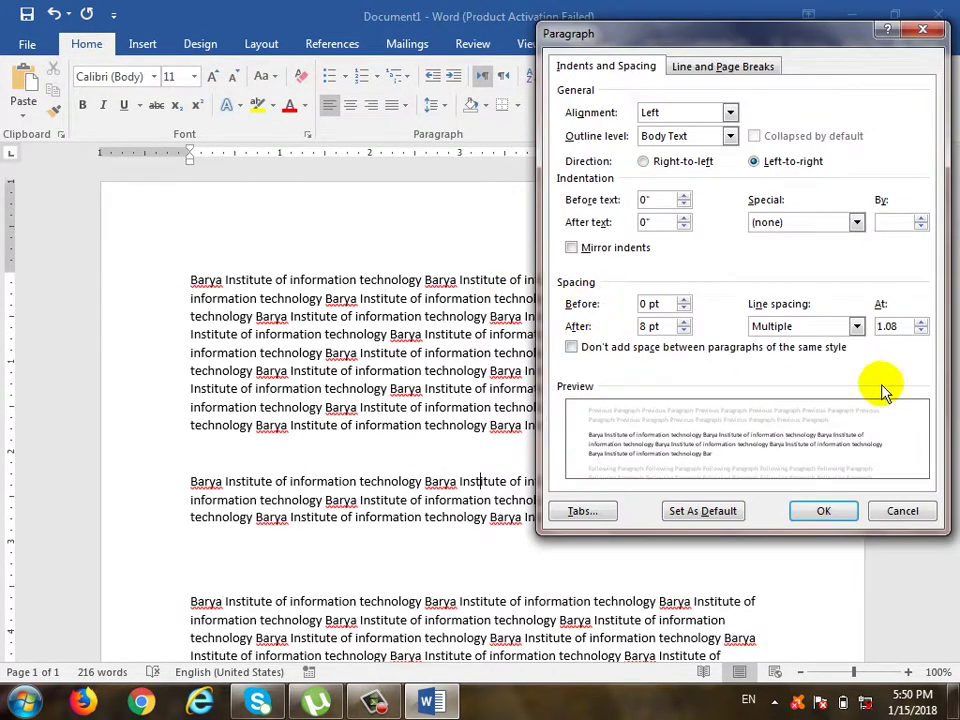
left_click(815, 326)
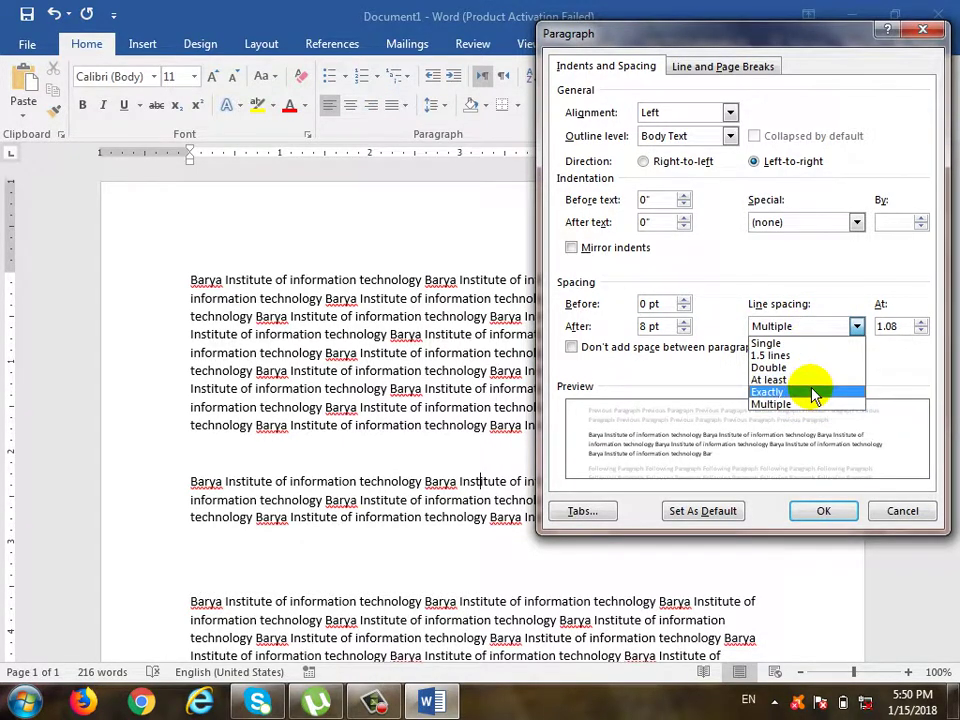
left_click(813, 392)
left_click(812, 326)
left_click(815, 381)
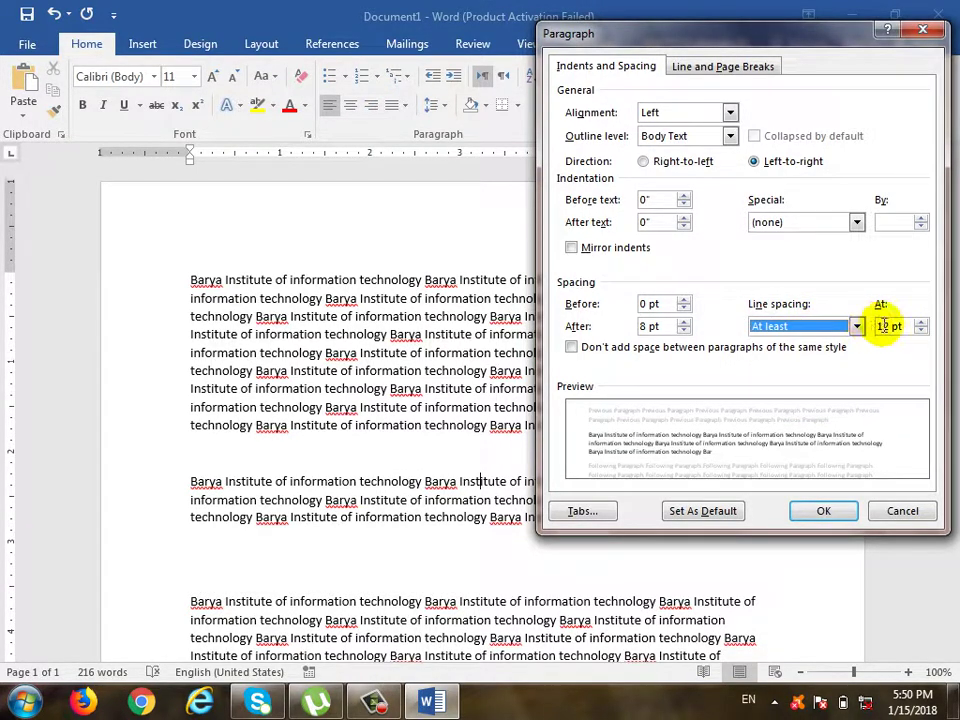
left_click(815, 326)
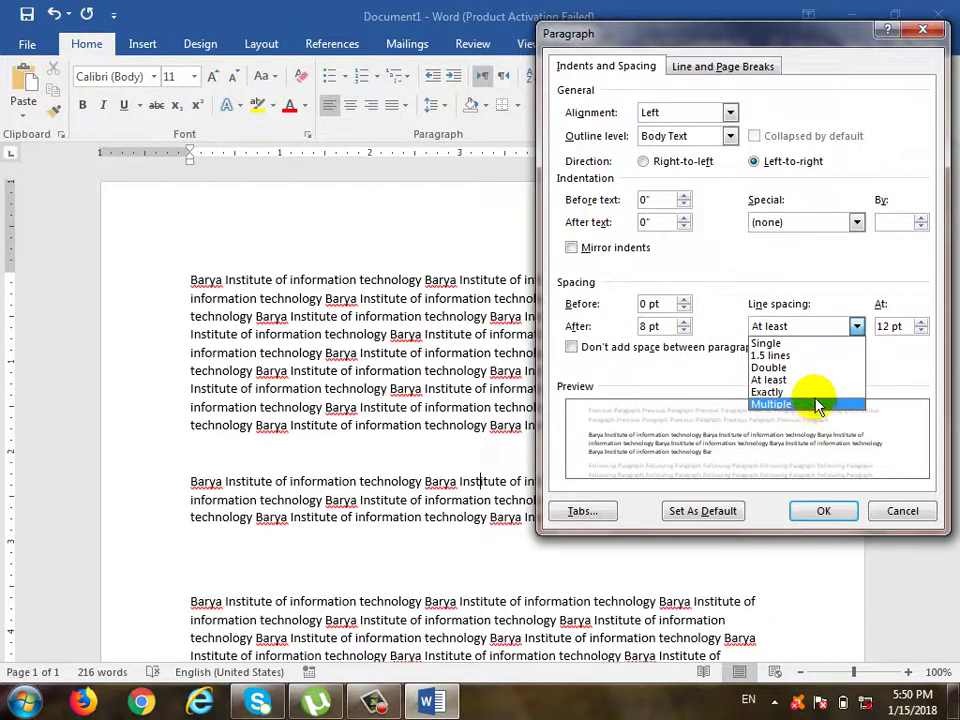
left_click(814, 406)
left_click(919, 323)
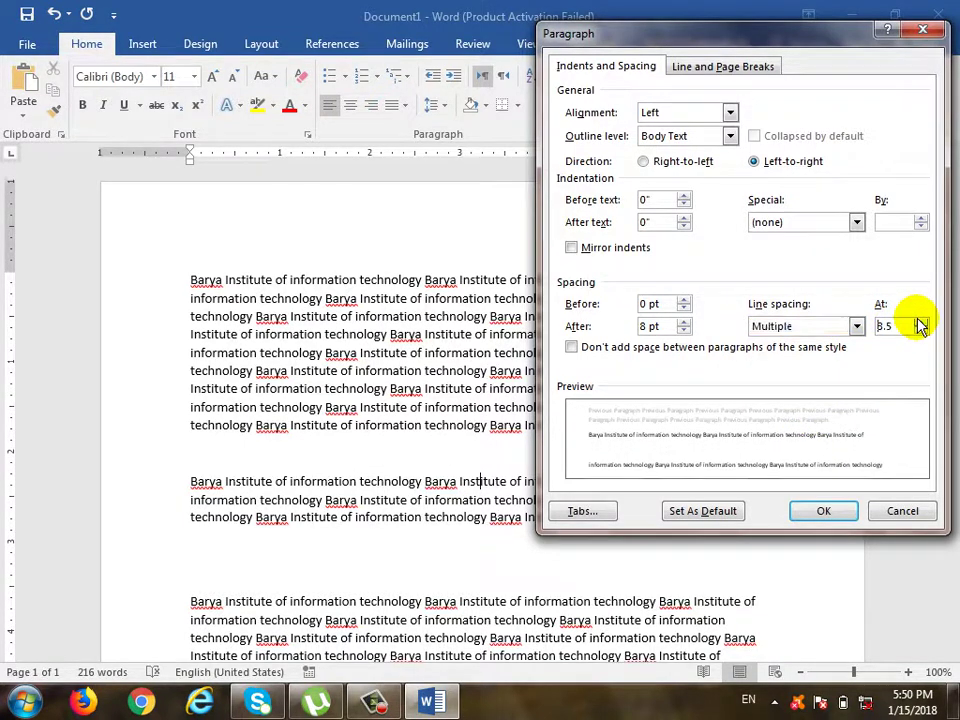
left_click(919, 323)
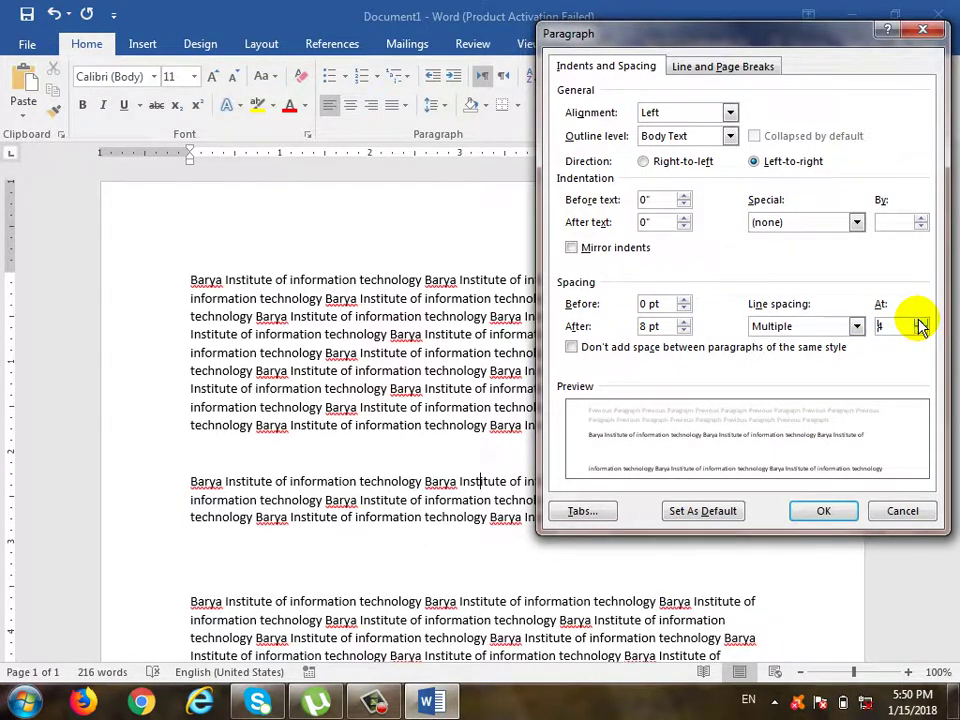
left_click(812, 510)
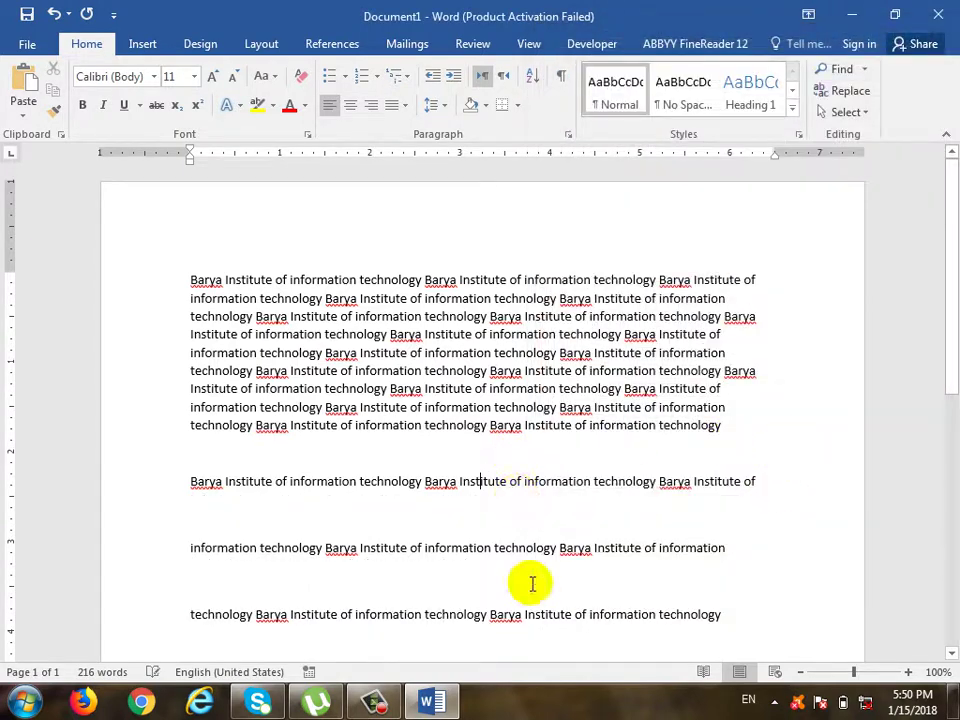
key("ctrl+1")
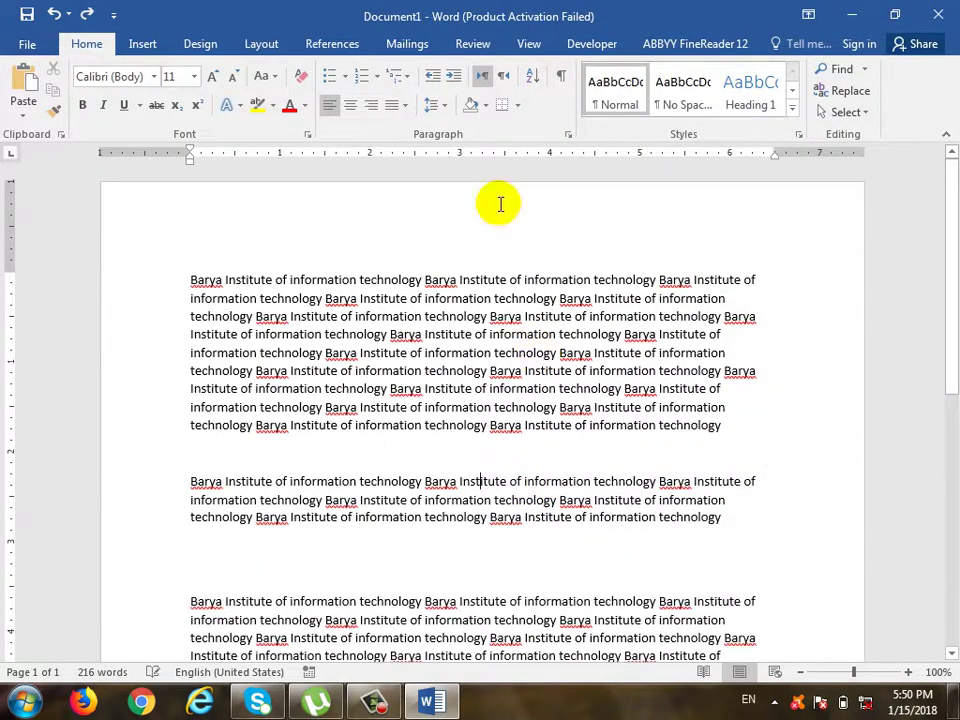
Step: Dismiss the line-spacing presets and bring up the Borders options for the second paragraph
left_click(437, 105)
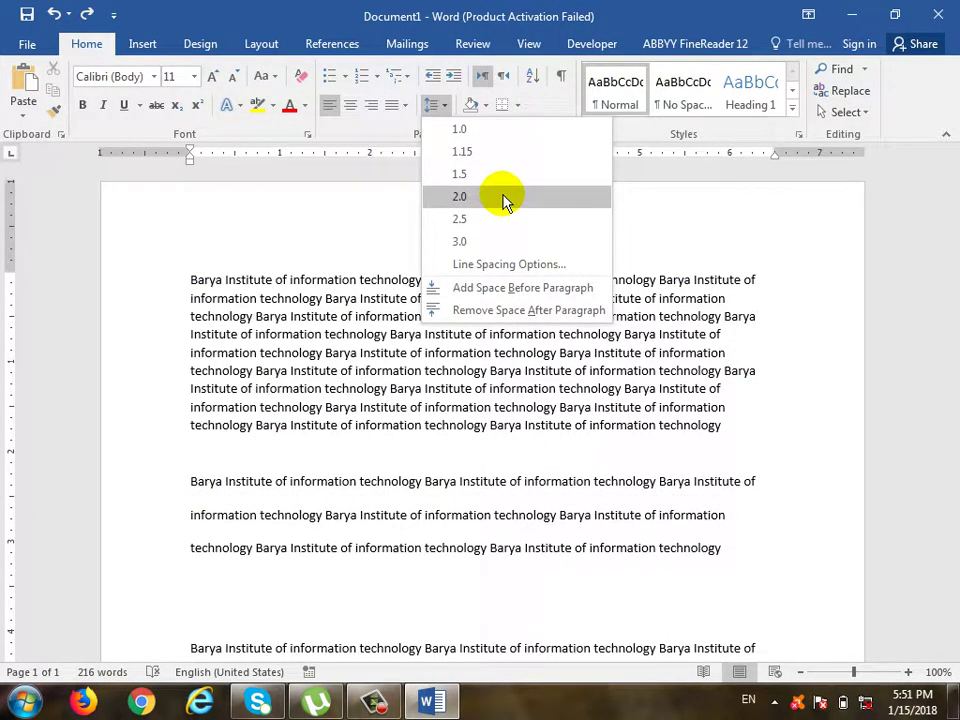
left_click(497, 157)
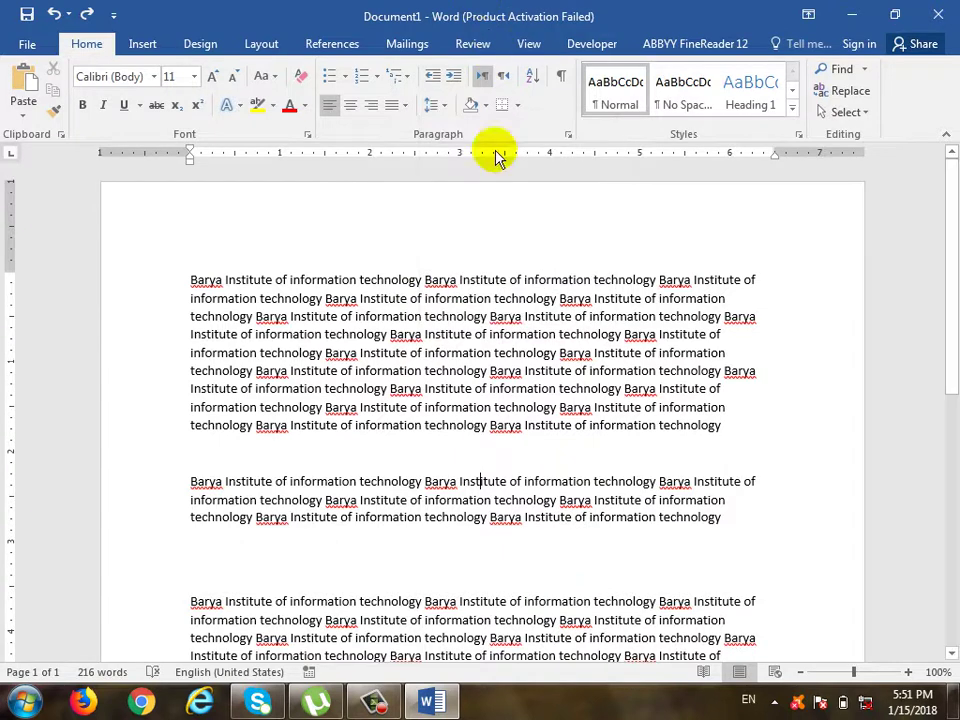
left_click(518, 500)
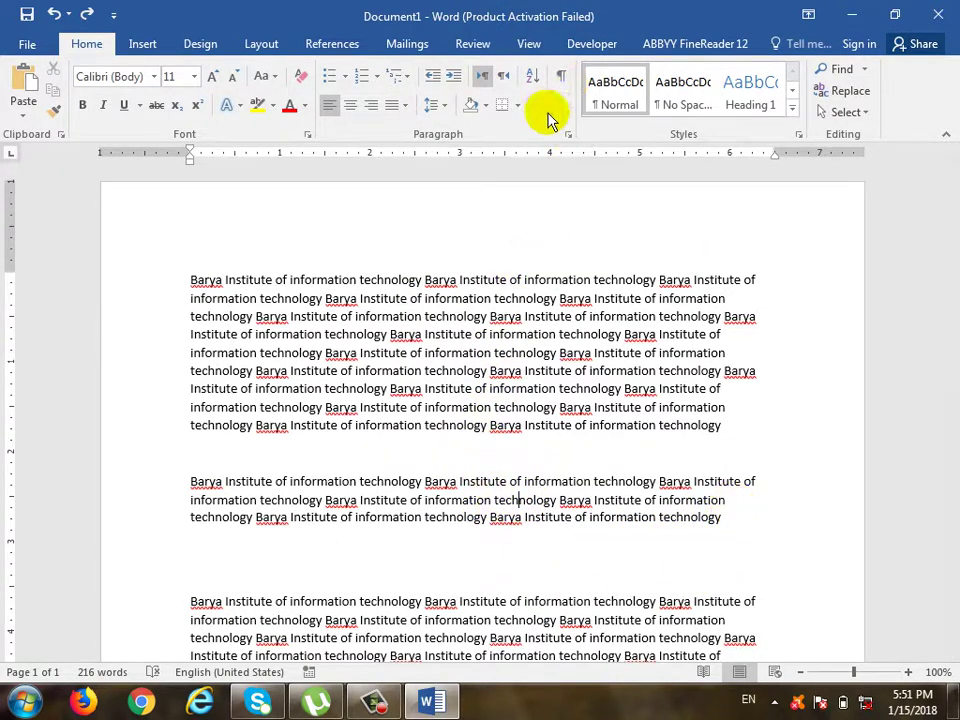
left_click(517, 105)
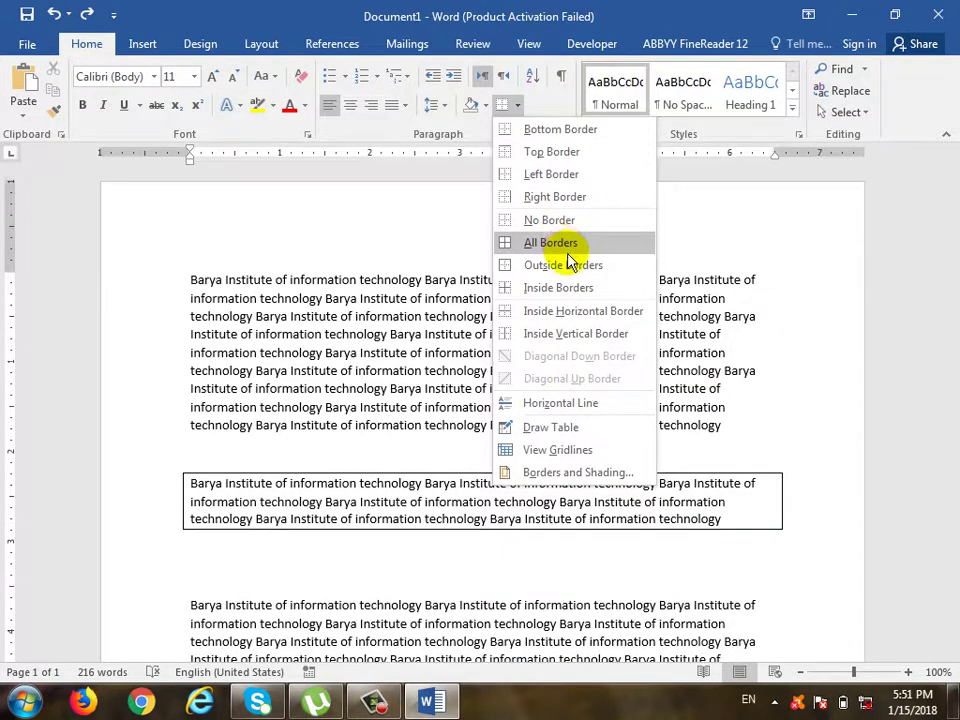
Step: Apply a box border around the second paragraph and close the border menu
key("Escape")
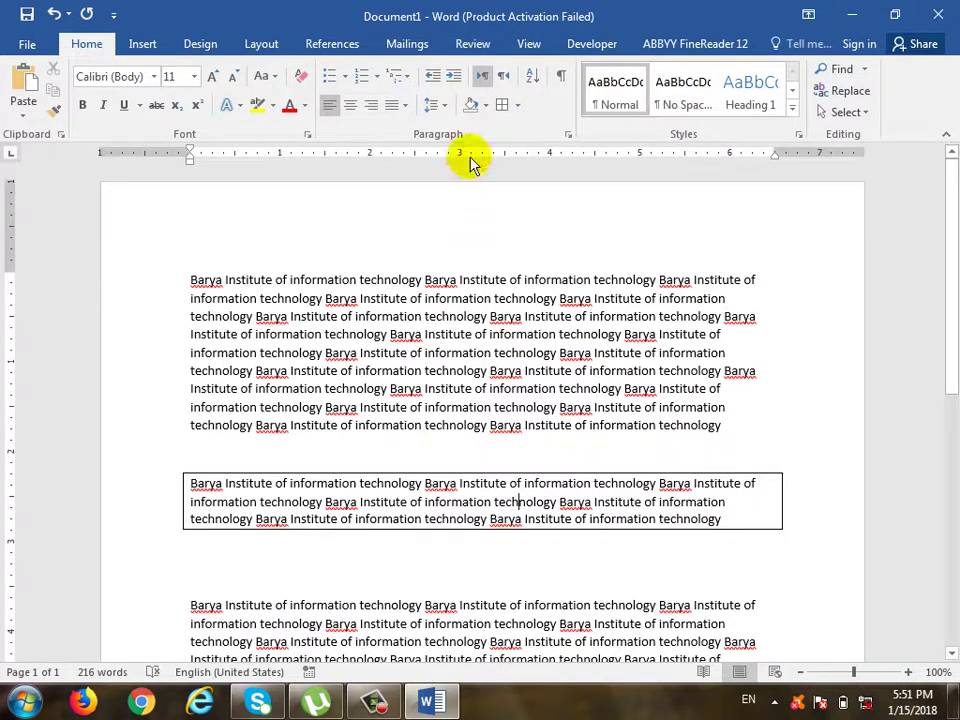
Step: Shade the bordered second paragraph with a light gold theme colour
left_click(486, 106)
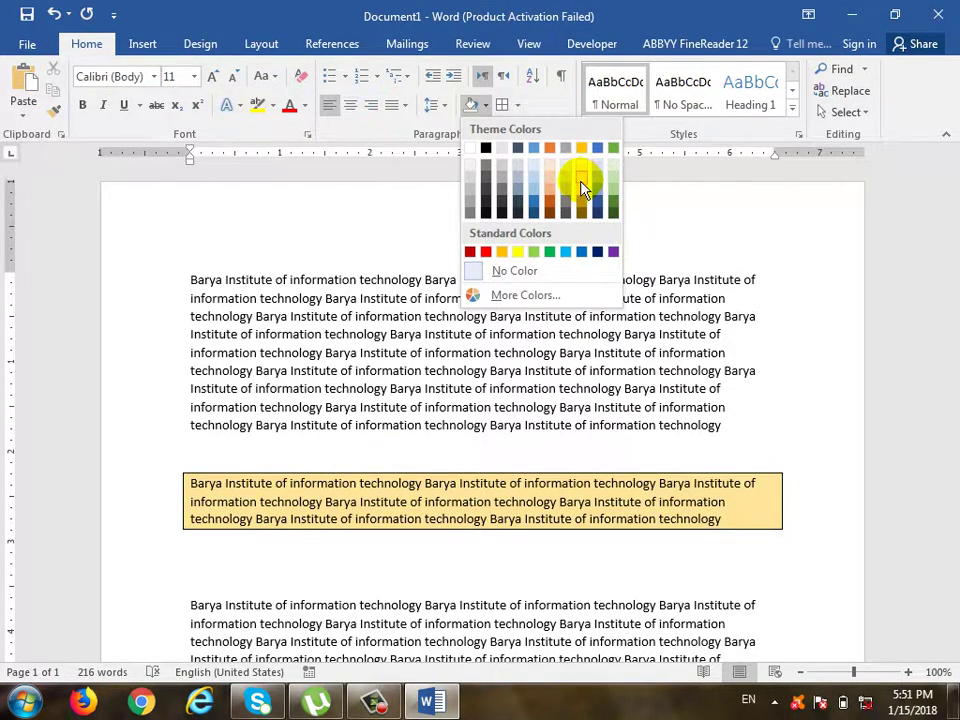
left_click(583, 188)
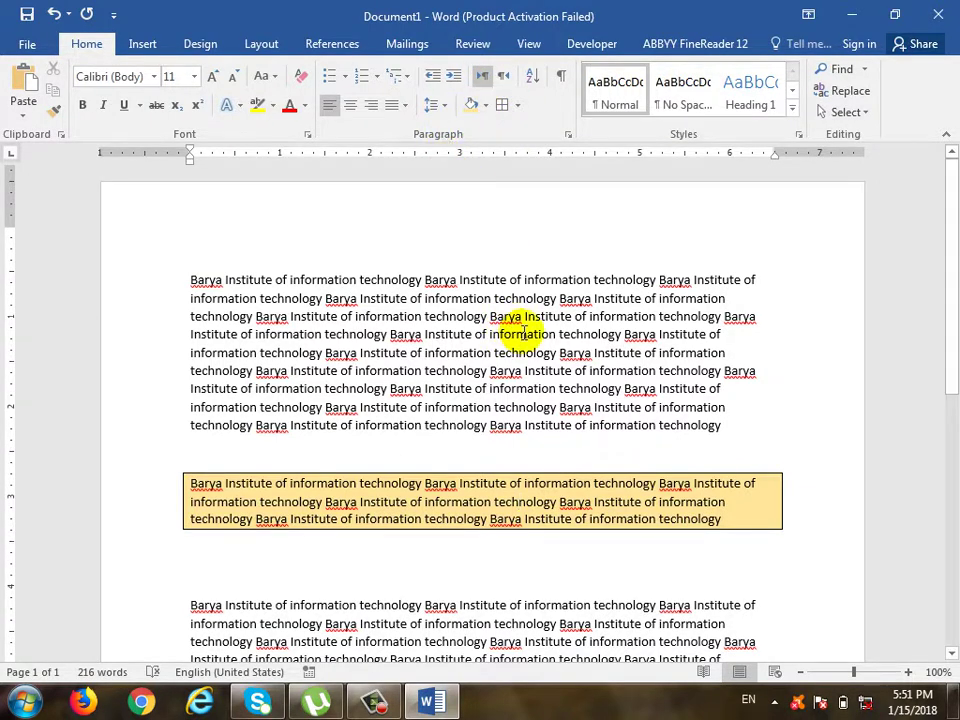
scroll(519, 328, "down", 5)
Step: Add a new blank line at the document's end, typing and erasing a test word 'bara'
scroll(520, 350, "down", 2)
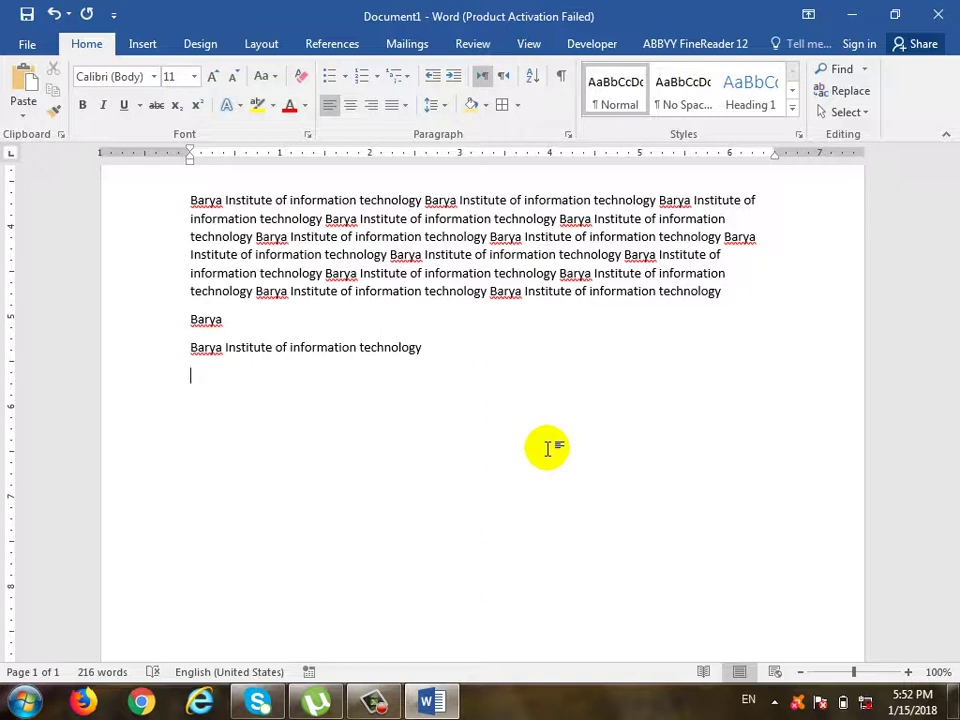
key("Return")
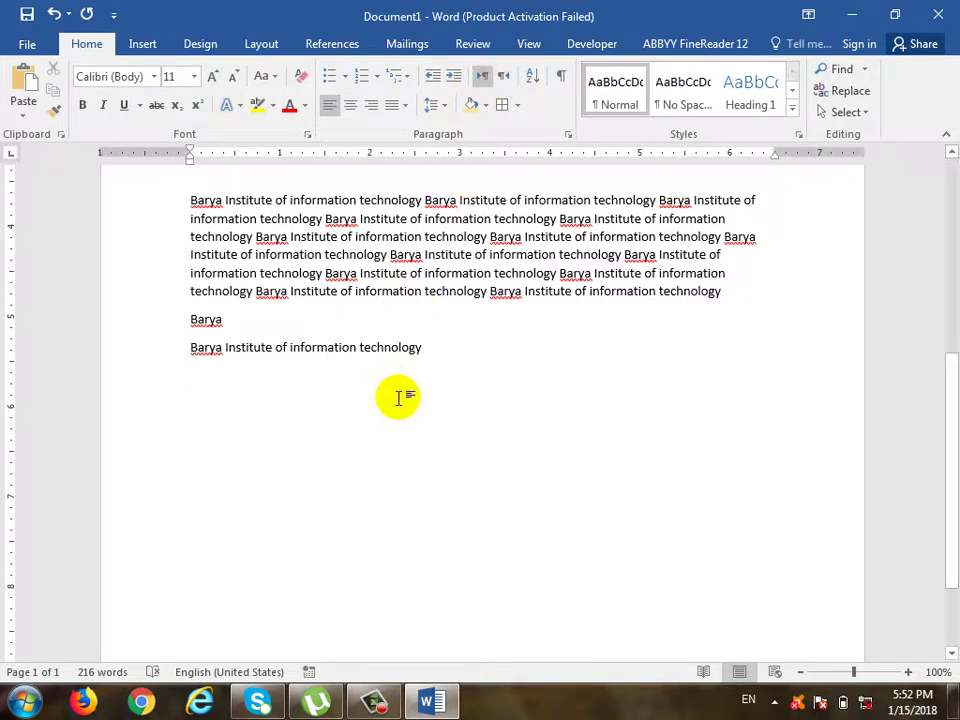
scroll(400, 458, "down", 1)
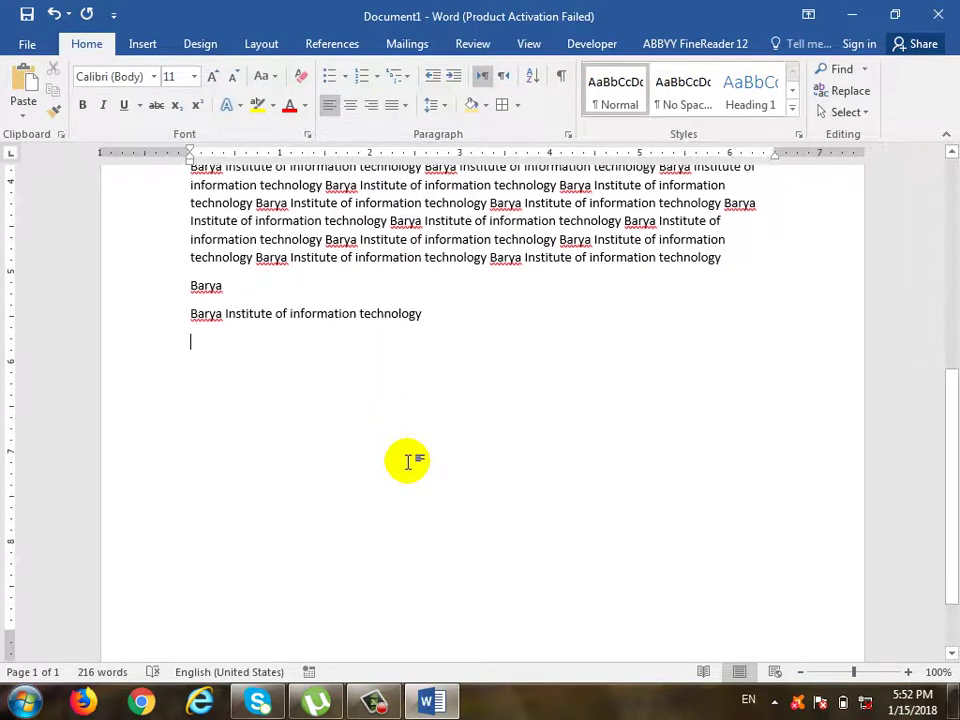
key("Return")
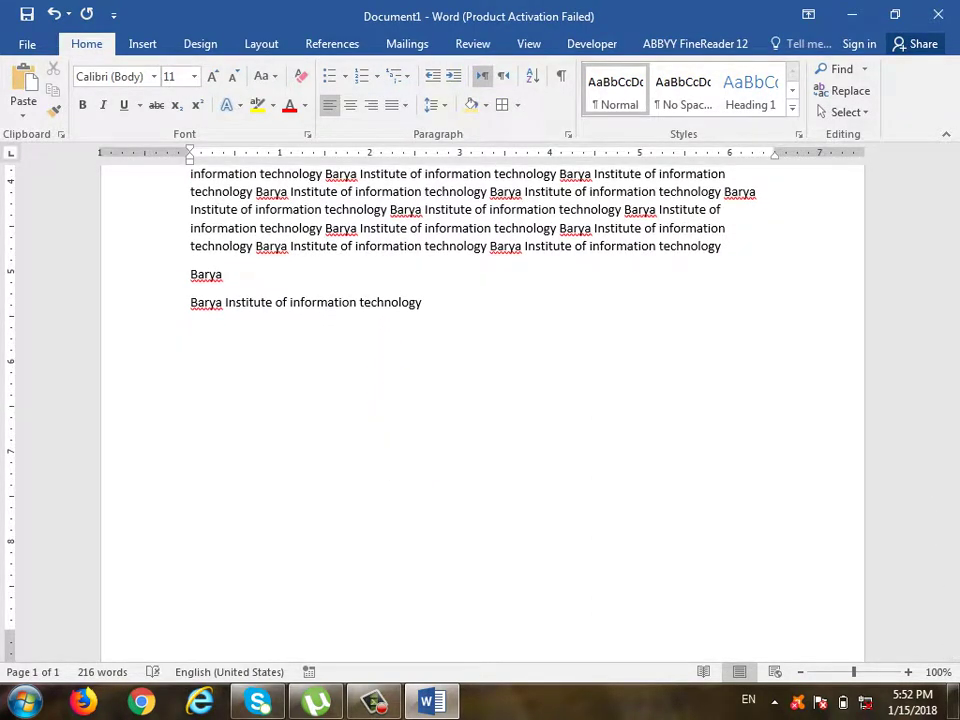
type("bara")
key("BackSpace")
key("BackSpace")
key("BackSpace")
key("BackSpace")
key("BackSpace")
Step: Switch input to Pashto and type 'بریا انستیتوت' as a right-aligned line
left_click(745, 699)
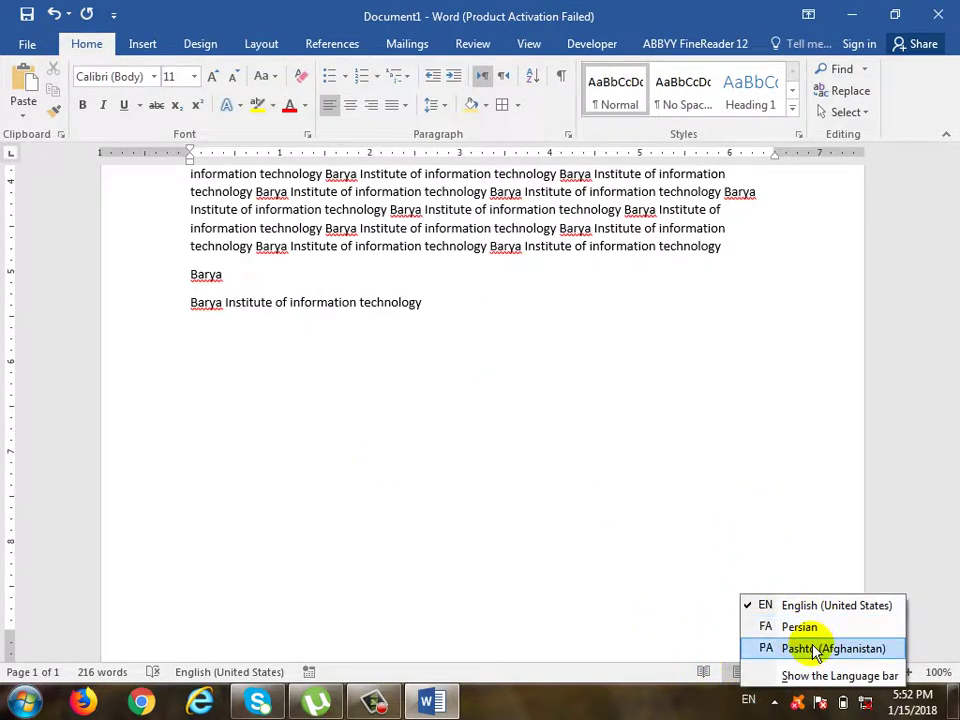
left_click(697, 528)
key("alt+shift")
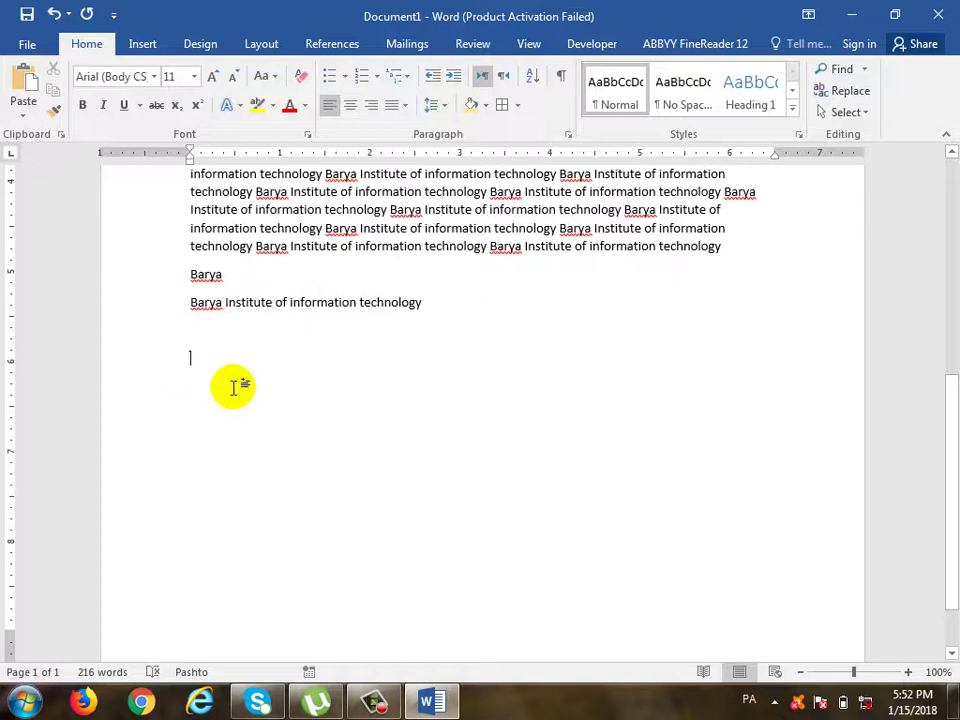
type("بر")
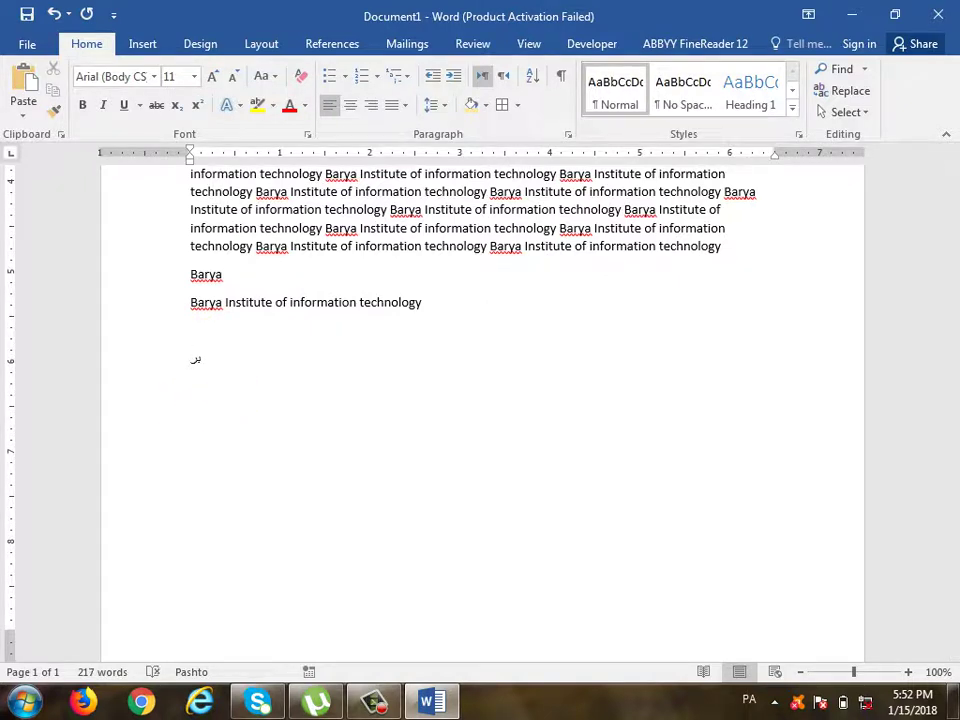
left_click(370, 108)
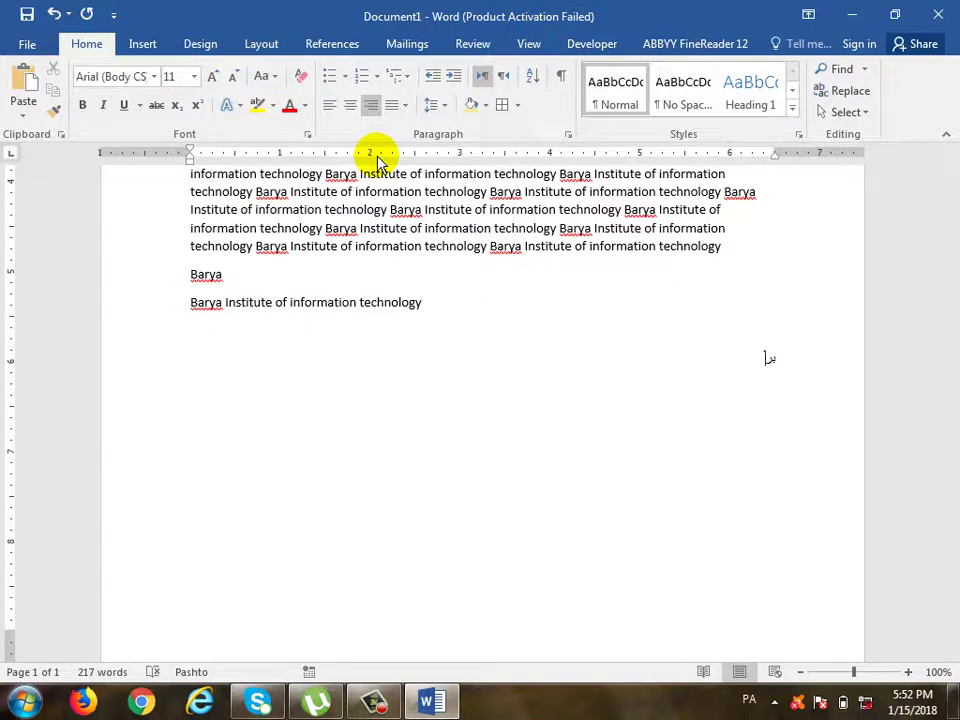
type("یا")
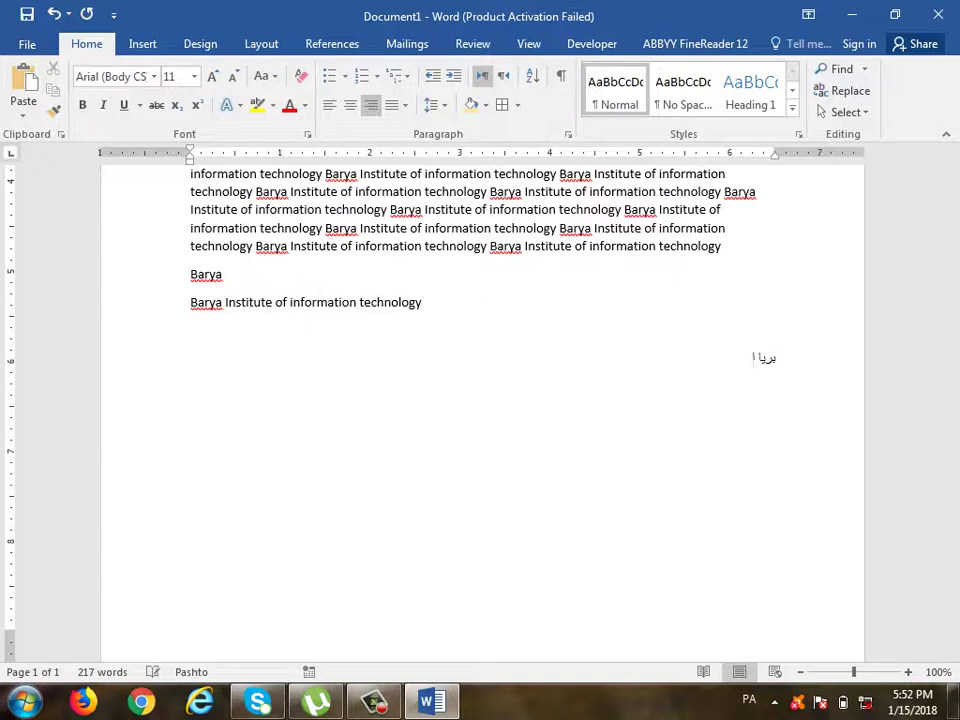
type(" انست")
type("یتوت")
Step: Switch the input language back to English and delete the stray letters 'bar'
left_click(749, 698)
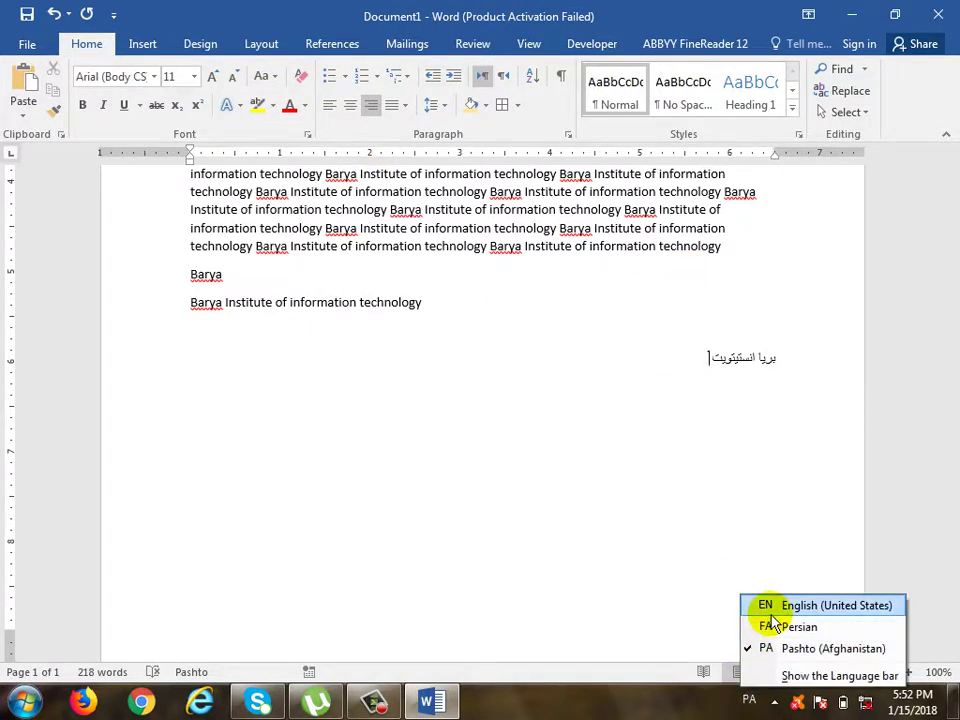
left_click(775, 609)
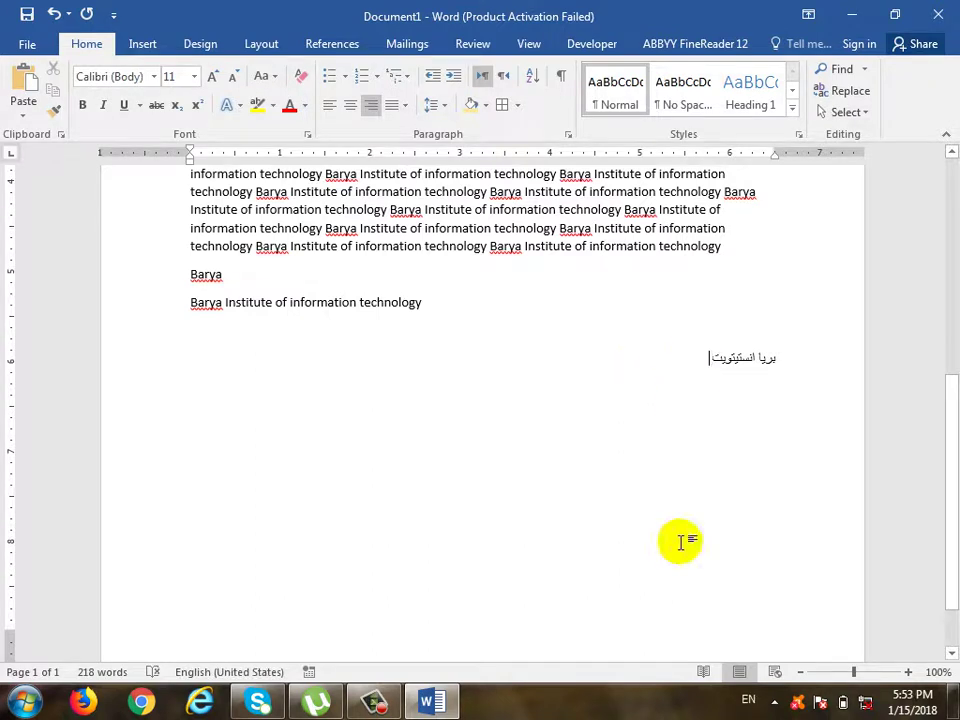
type("bar")
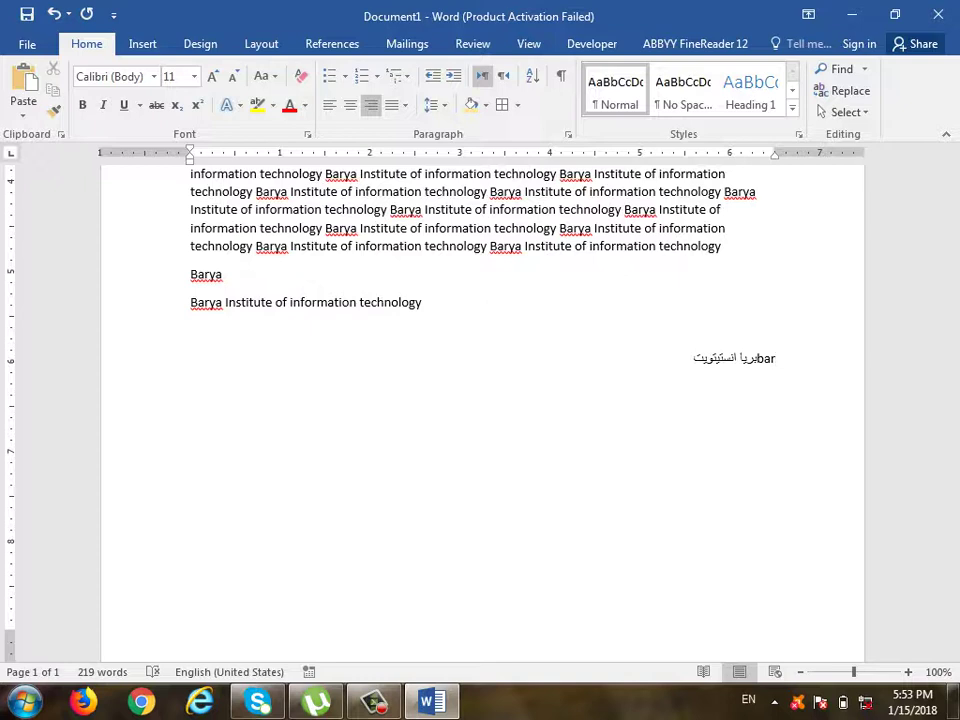
key("BackSpace")
key("BackSpace")
key("BackSpace")
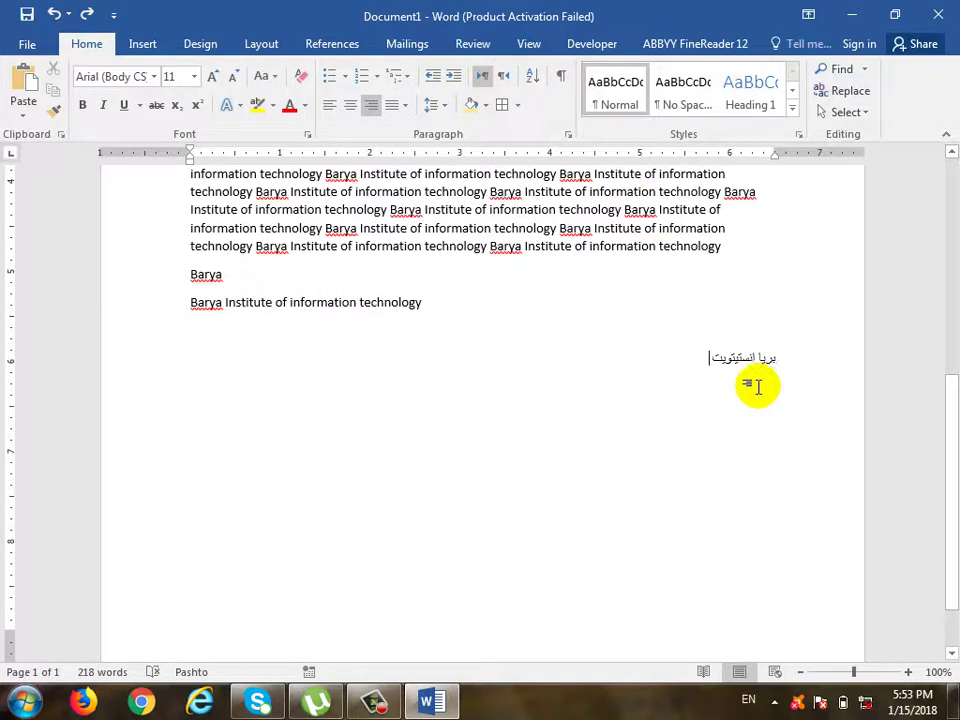
Step: Make the Pashto paragraph right-to-left and right-aligned, then type 'barya'
left_click(505, 86)
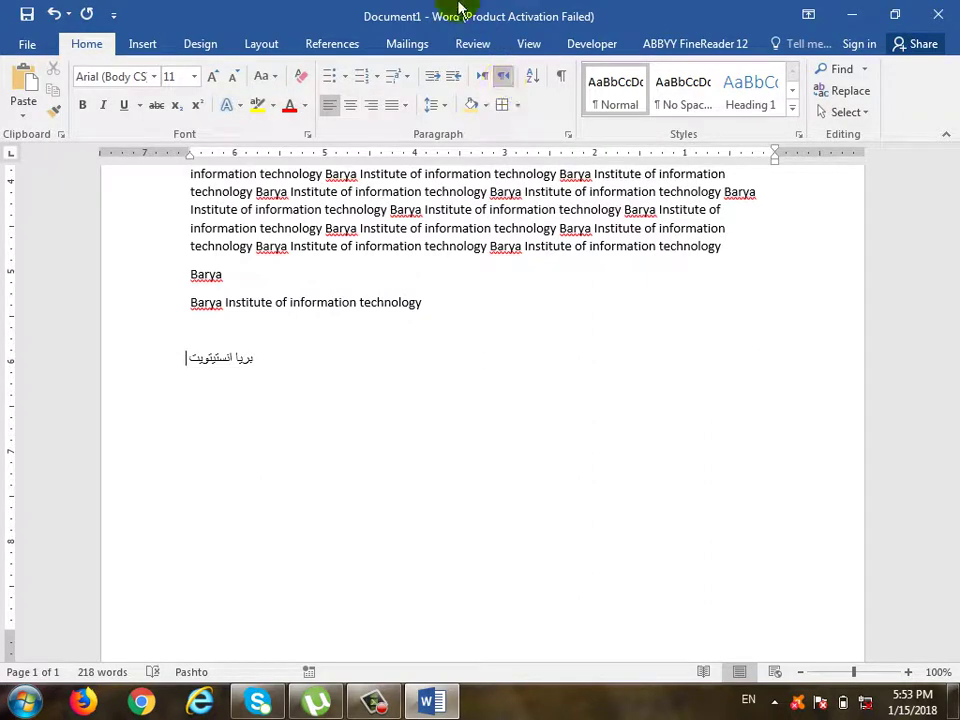
left_click(372, 106)
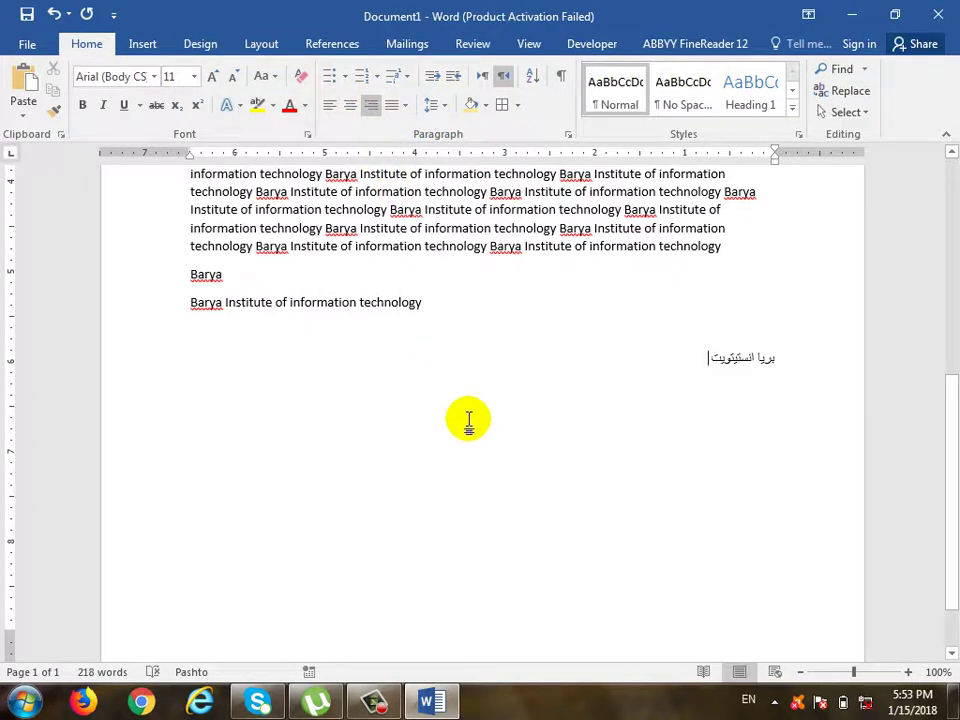
type(" b")
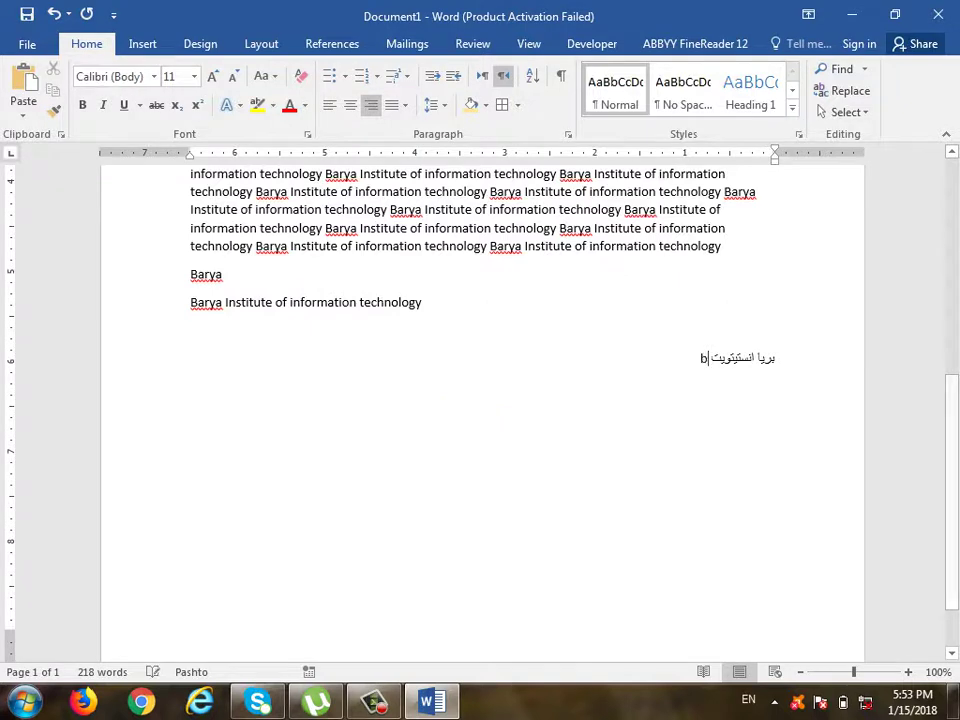
type("arya")
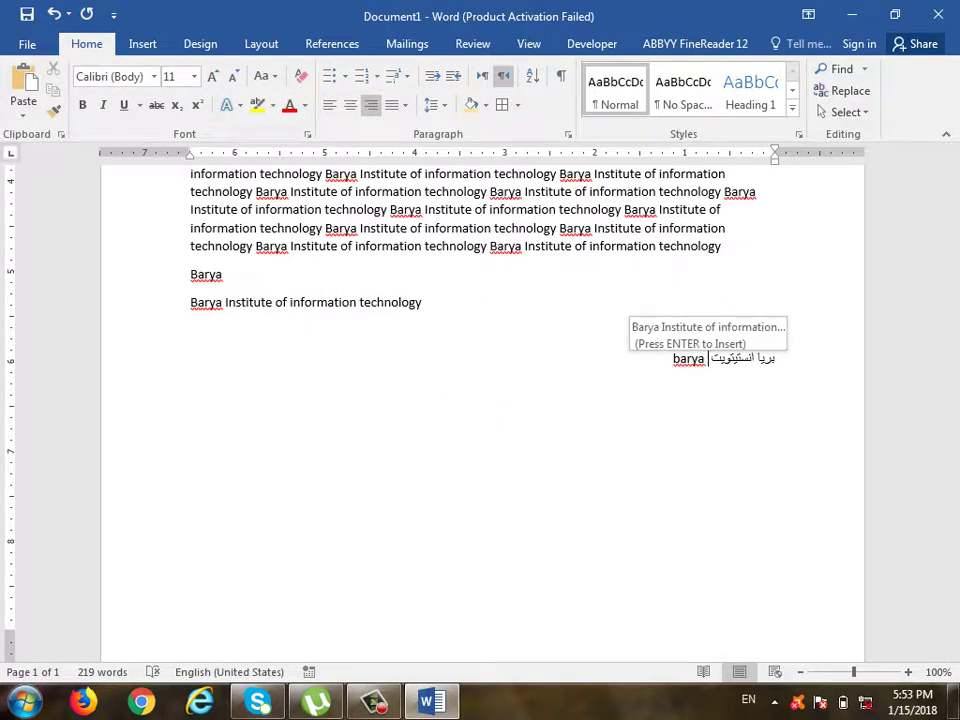
Step: Add the Pashto words 'مراکز اموشی', then type 'Institute' in English
key("alt+shift")
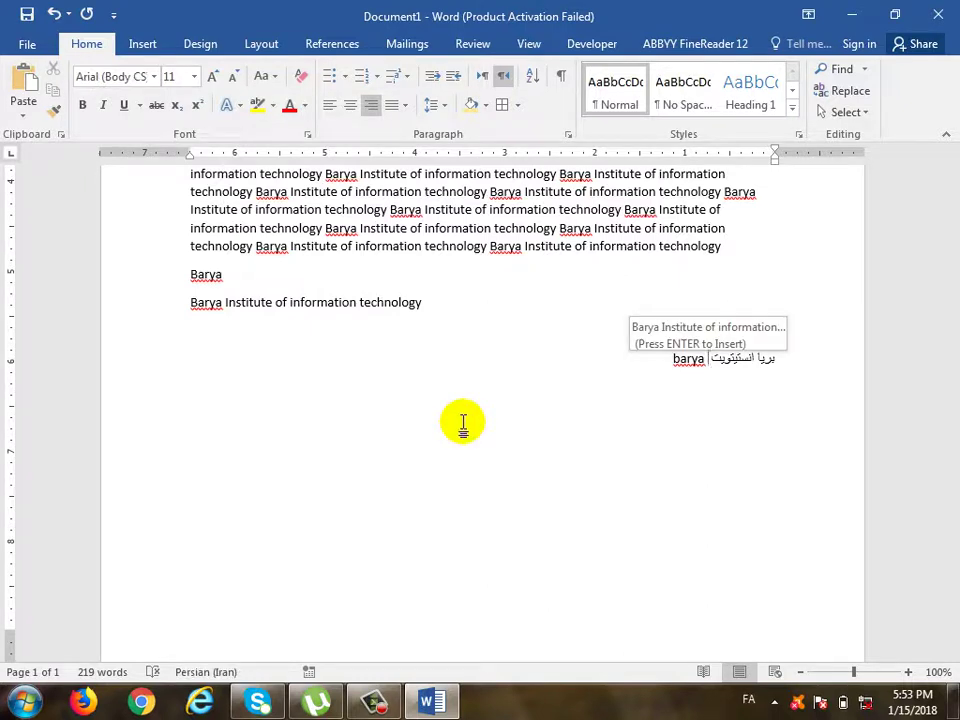
key("alt+shift")
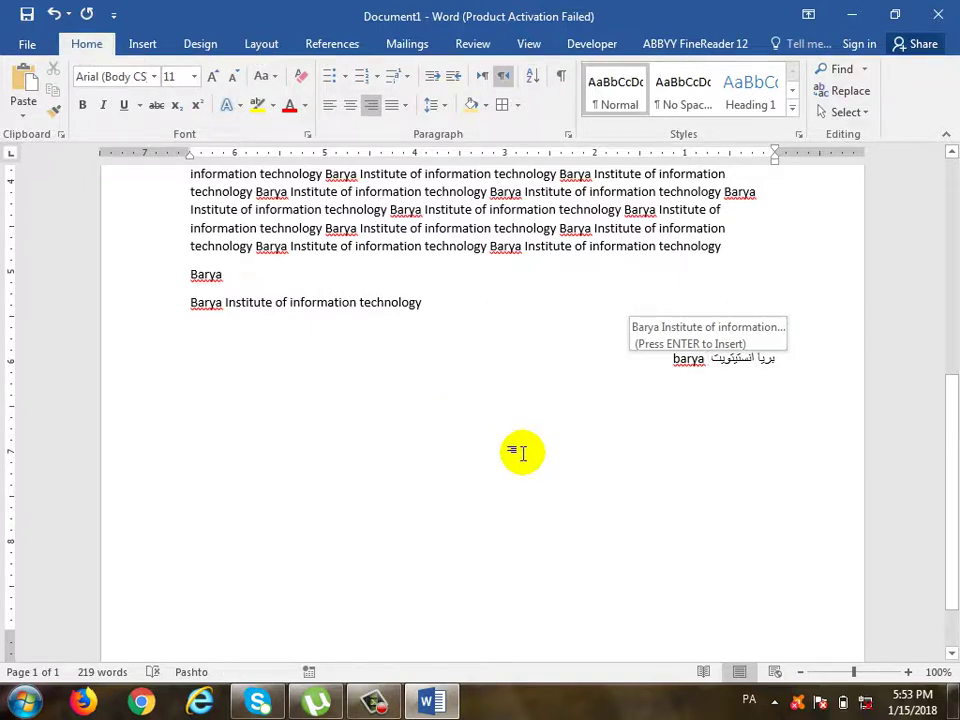
type("مرا")
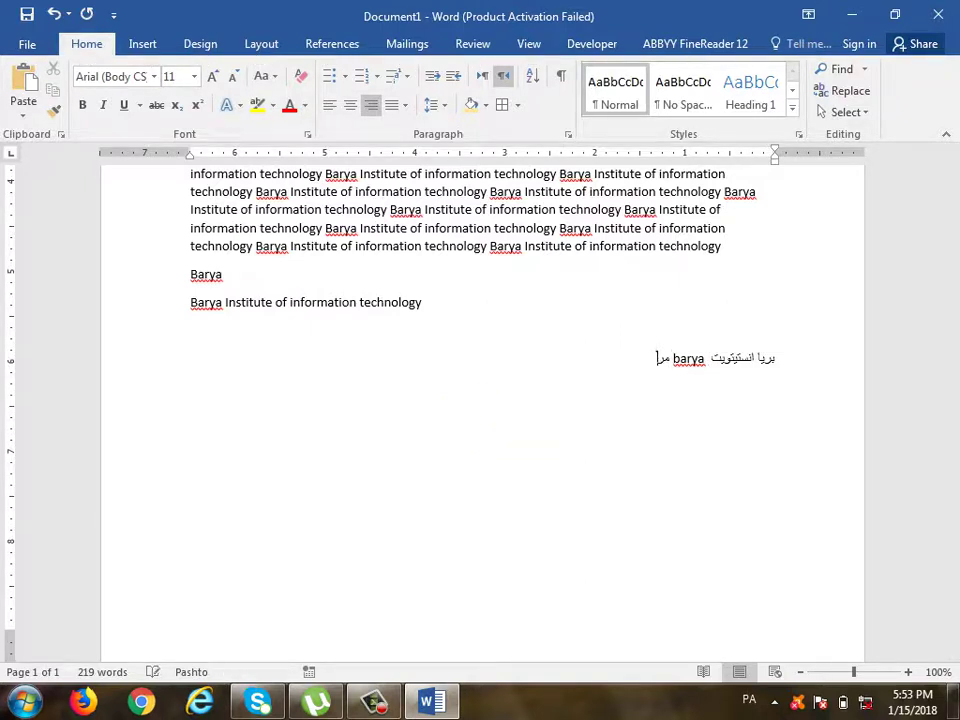
key("BackSpace")
key("BackSpace")
key("BackSpace")
type("مرا")
type("کز")
type(" اموشی")
key("alt+shift")
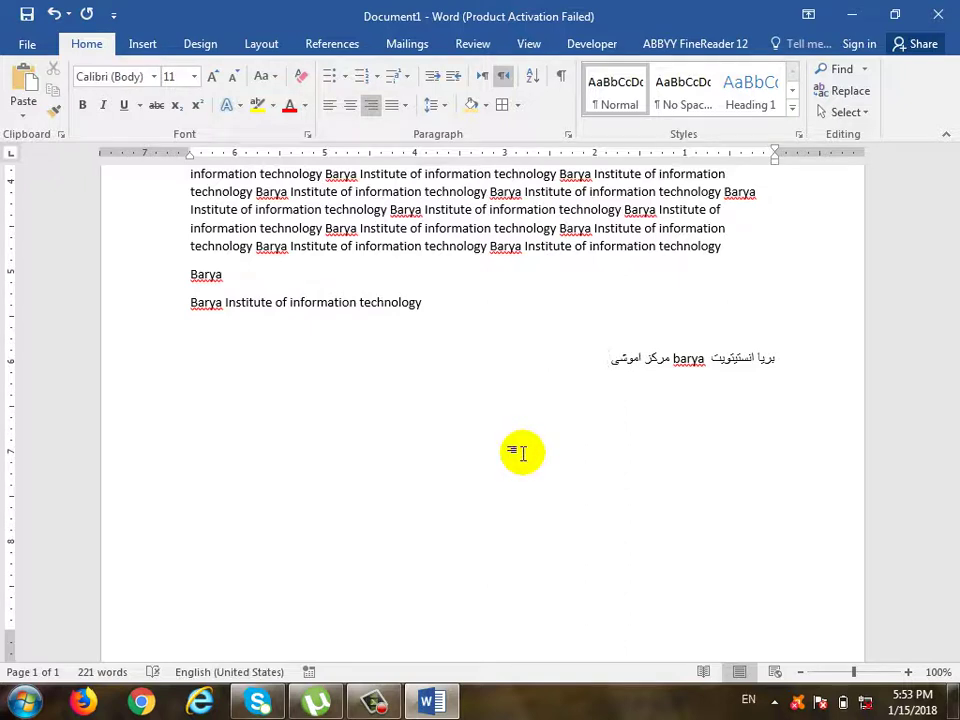
type("Inst")
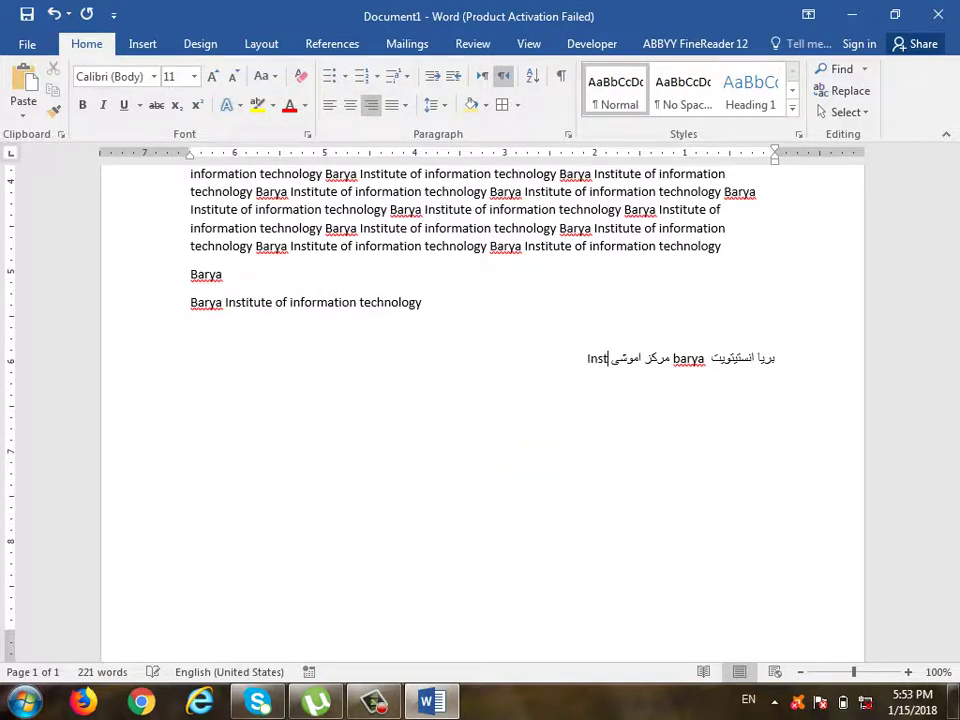
type("itute")
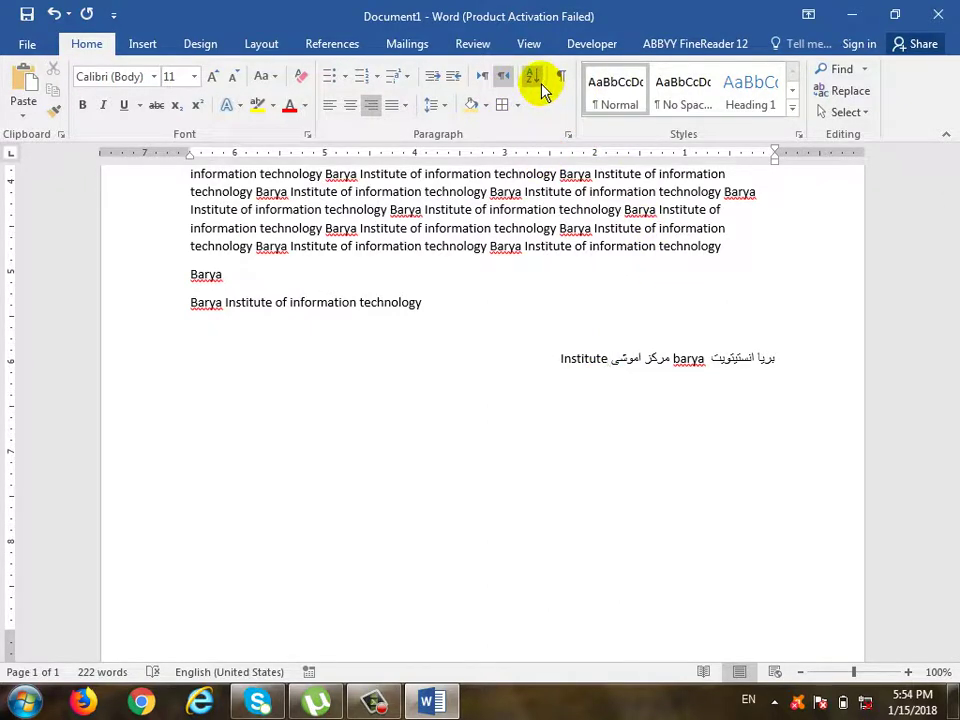
Step: Switch the Barya line's paragraph direction to left-to-right with Ctrl+Shift
left_click(545, 283)
key("ctrl+shift")
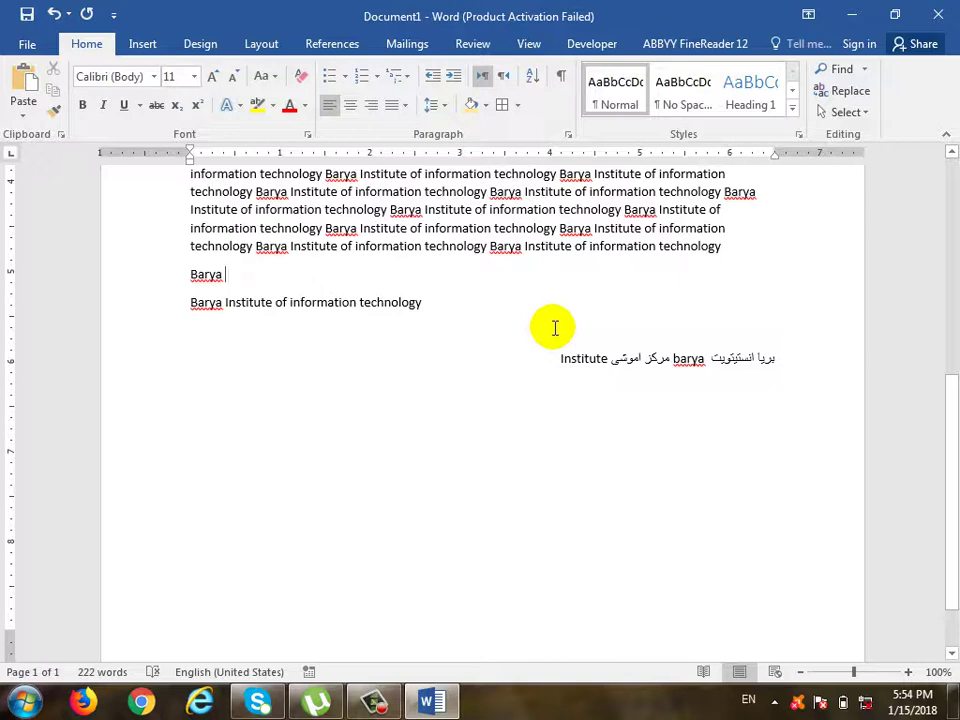
scroll(467, 306, "up", 2)
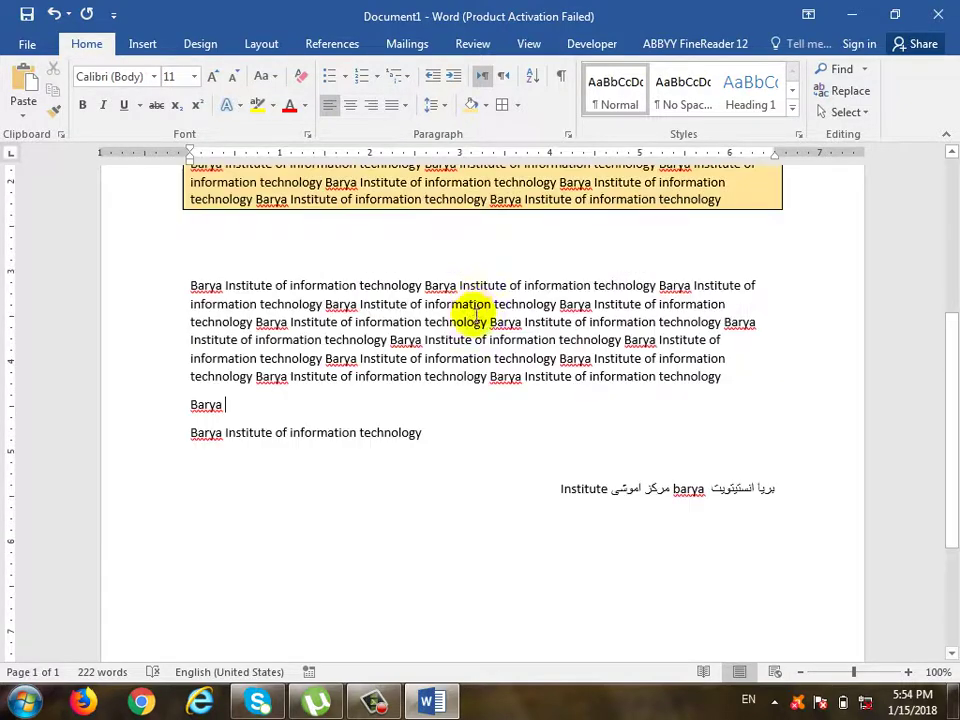
scroll(435, 345, "up", 1)
Step: Type four people's names, one per line, below the yellow-shaded paragraph
left_click(395, 298)
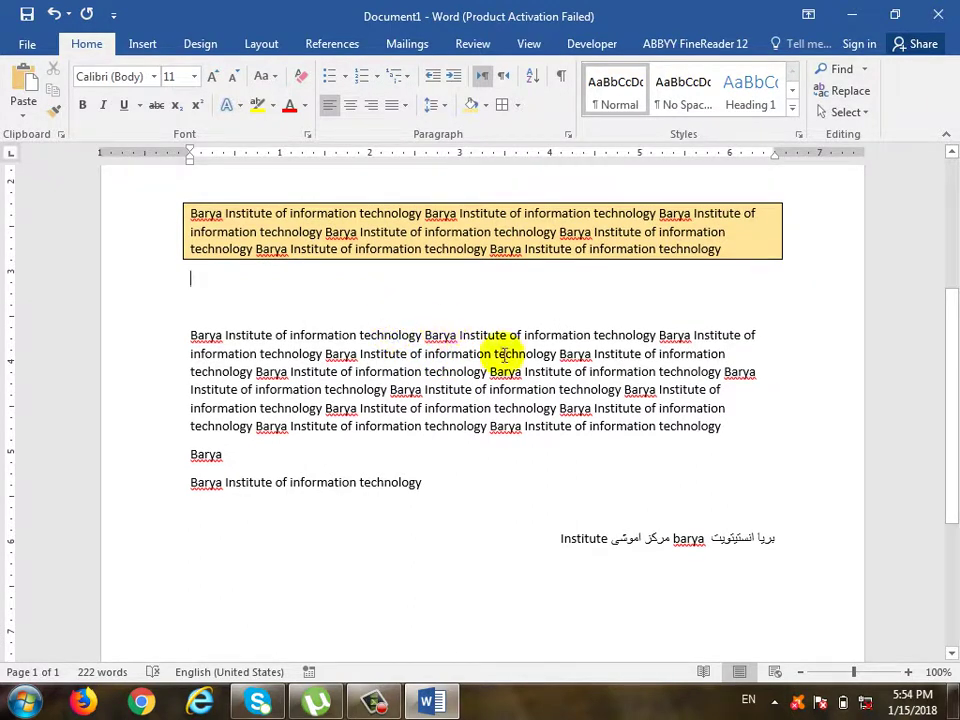
key("Return")
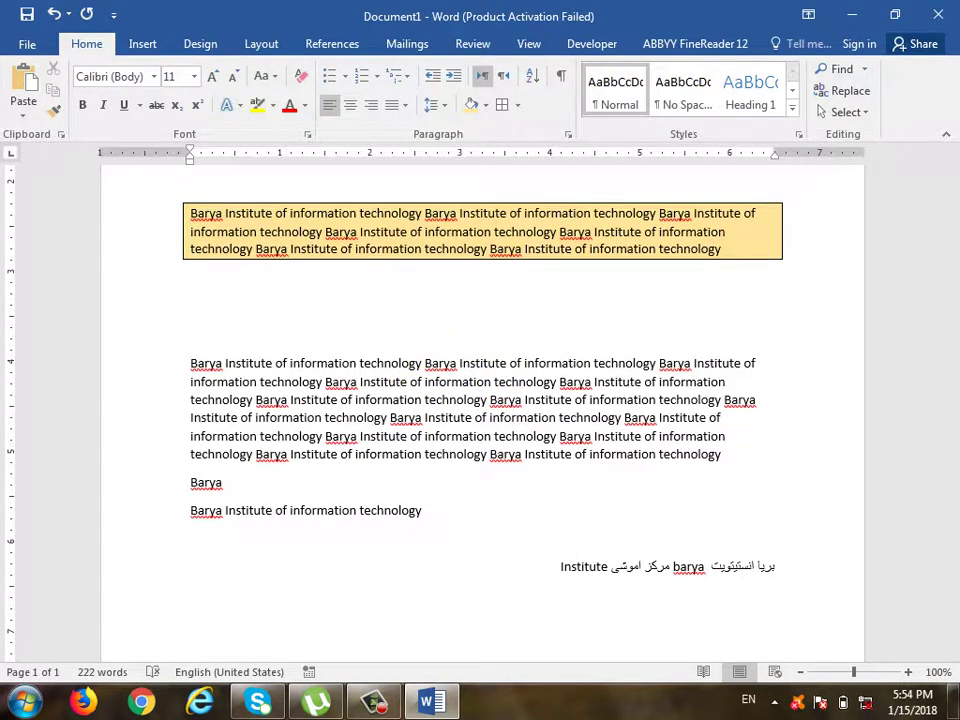
type("wali")
key("Return")
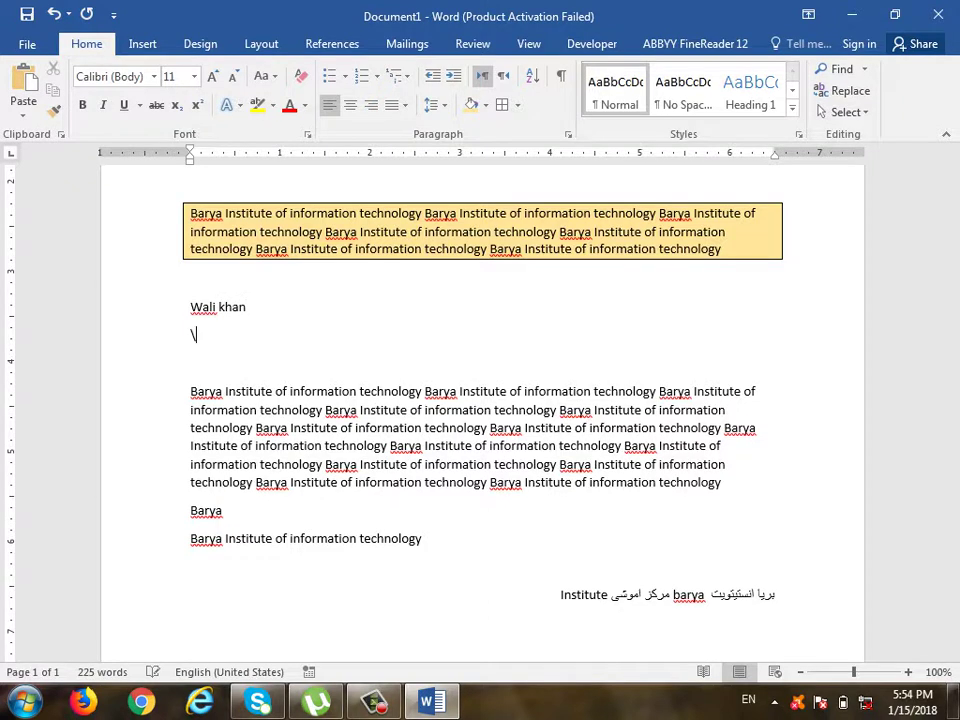
type("ahmad")
type(" khan")
key("Return")
type("za")
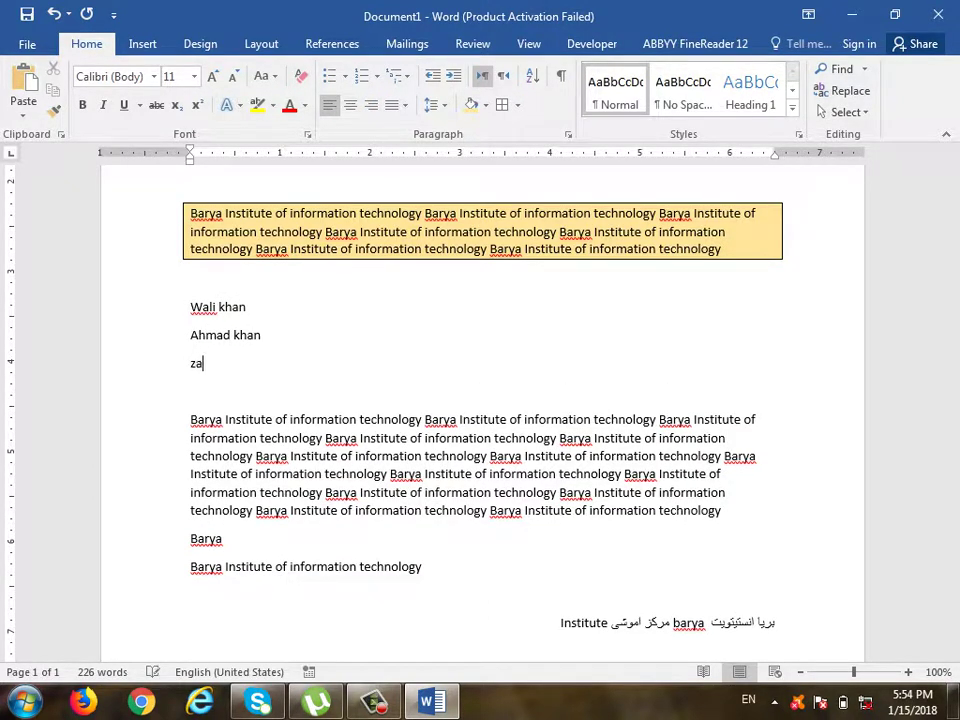
type("rif khan")
key("Return")
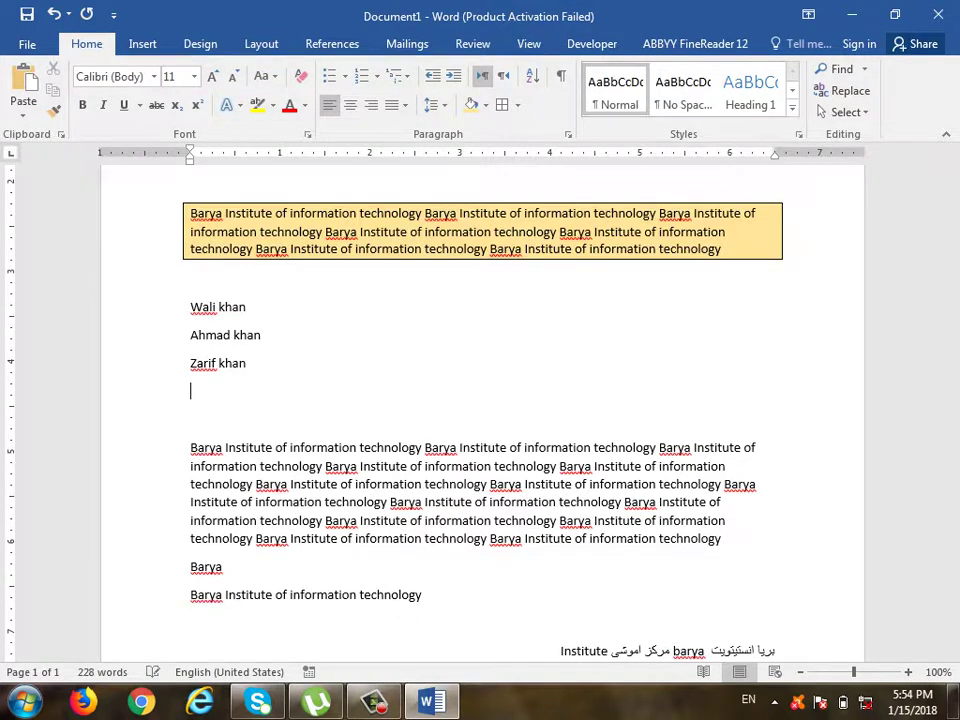
type("ali khan")
key("Return")
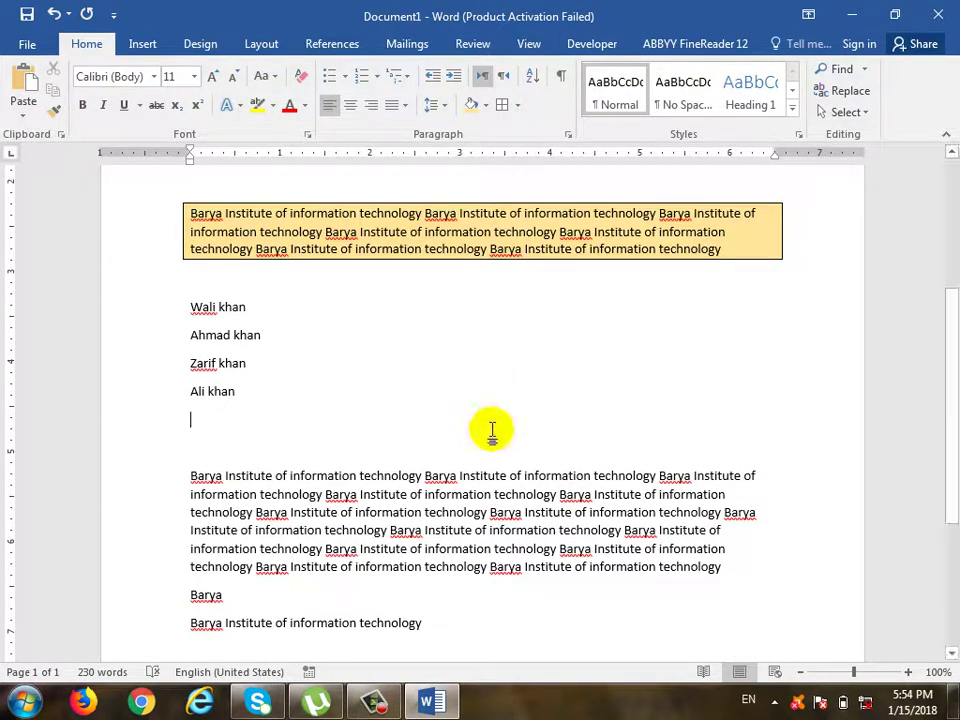
Step: Select the four name lines and bring up the Sort Text dialog for them
left_click_drag(274, 418, 205, 316)
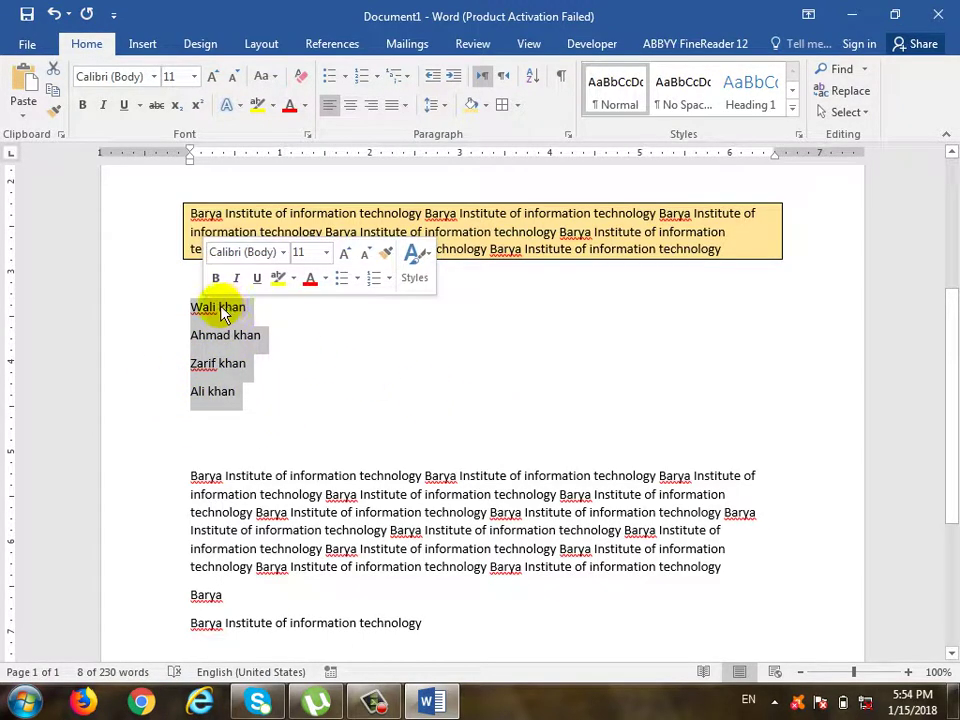
mouse_move(202, 328)
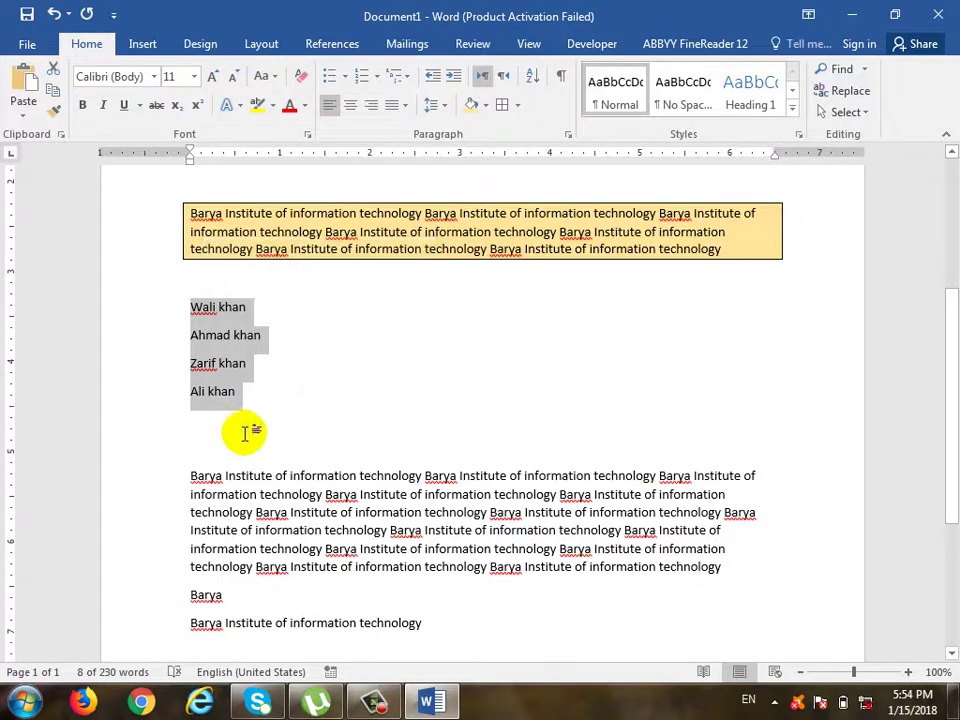
left_click(535, 76)
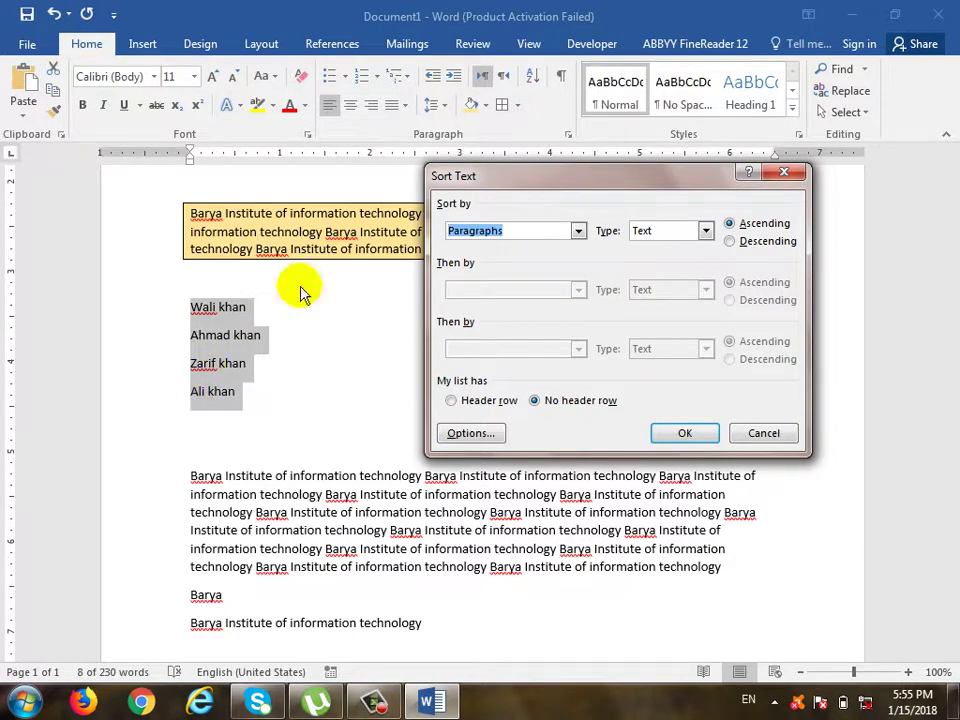
Step: Sort the four names by paragraph as Text, ascending, then reopen Sort and cancel it
left_click(654, 240)
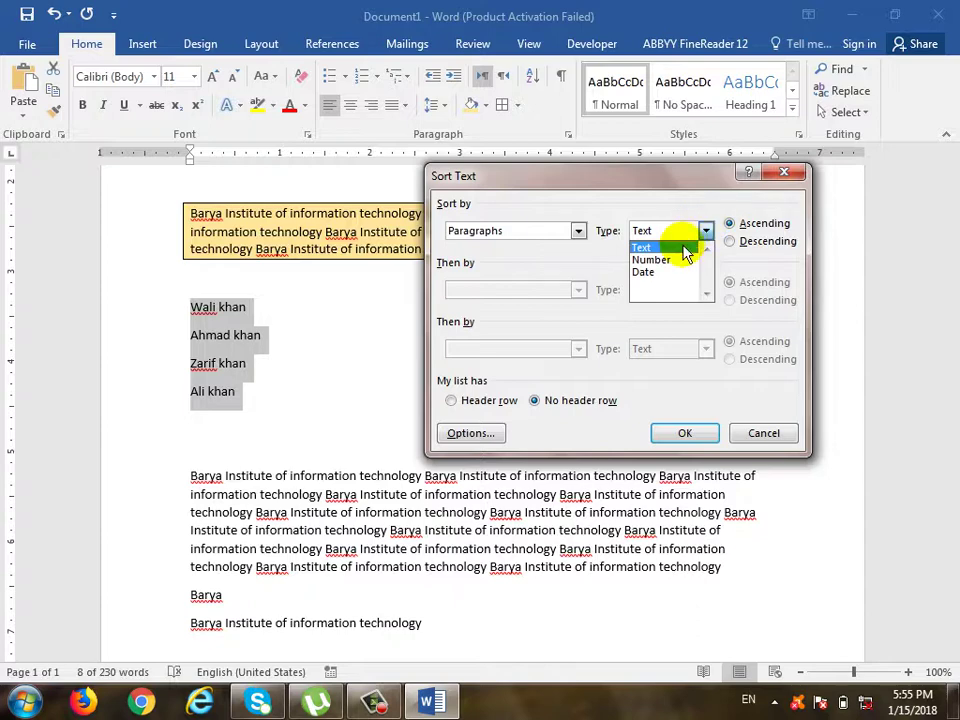
left_click(684, 248)
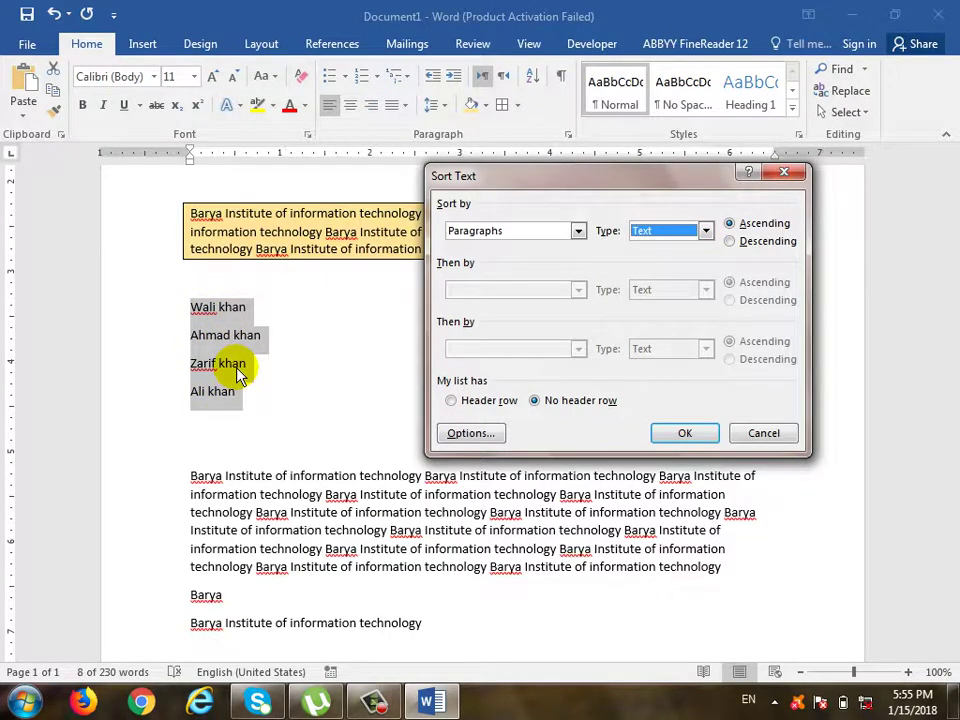
left_click(666, 232)
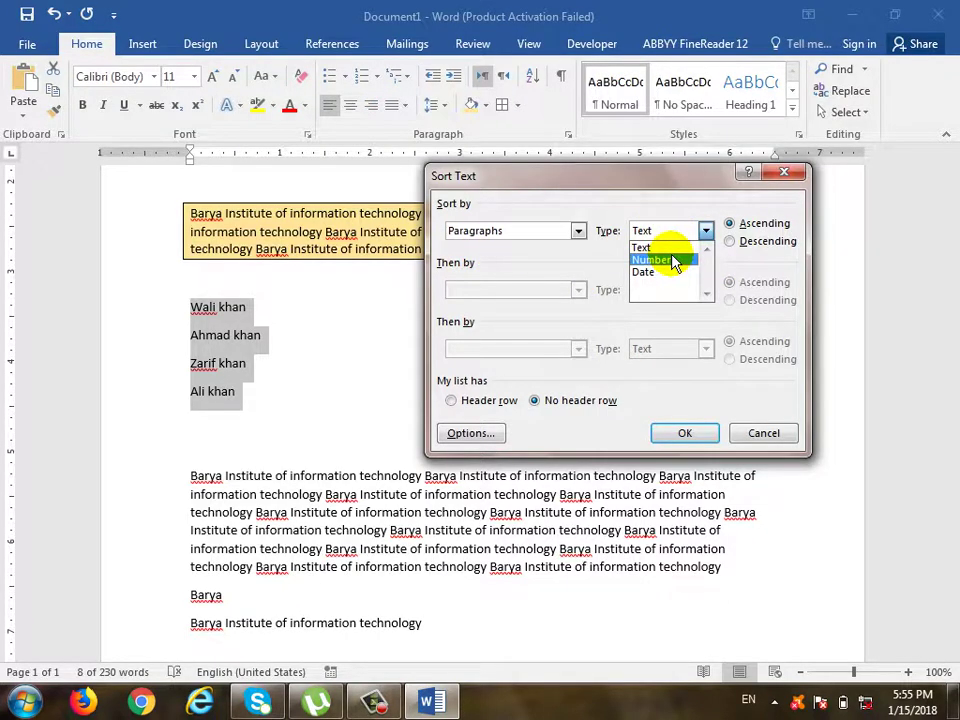
left_click(672, 247)
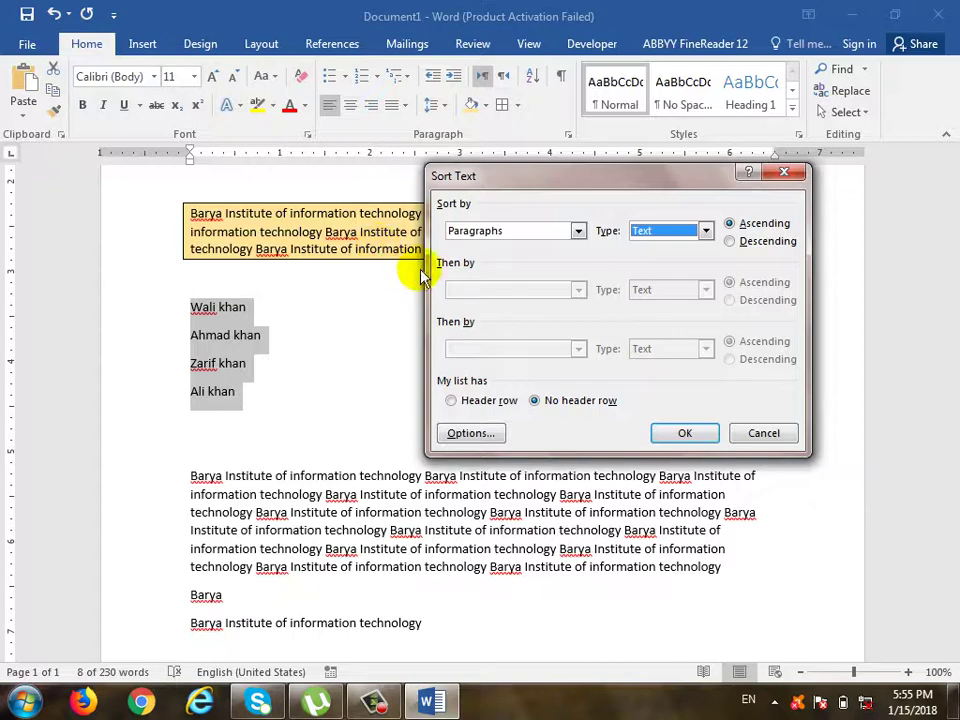
left_click(681, 436)
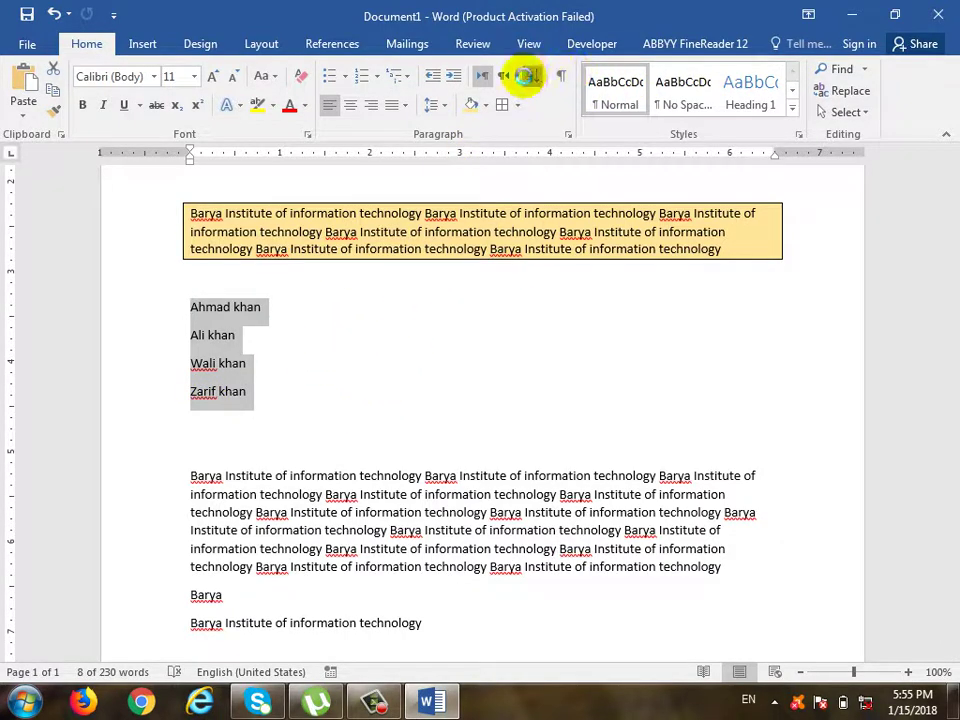
left_click(527, 76)
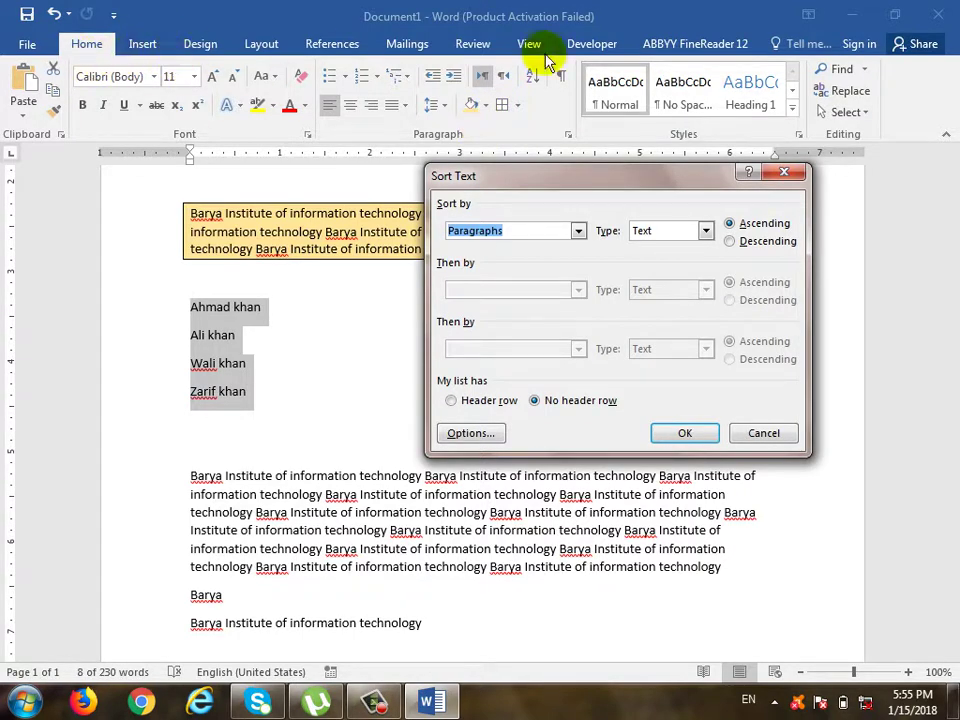
left_click(764, 436)
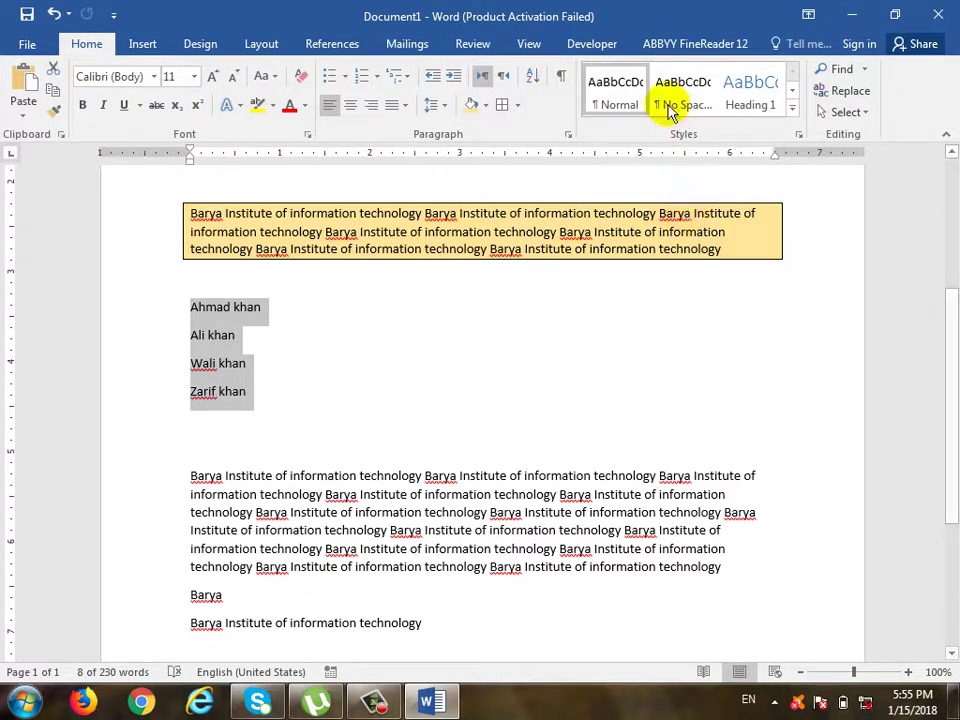
scroll(567, 400, "up", 3)
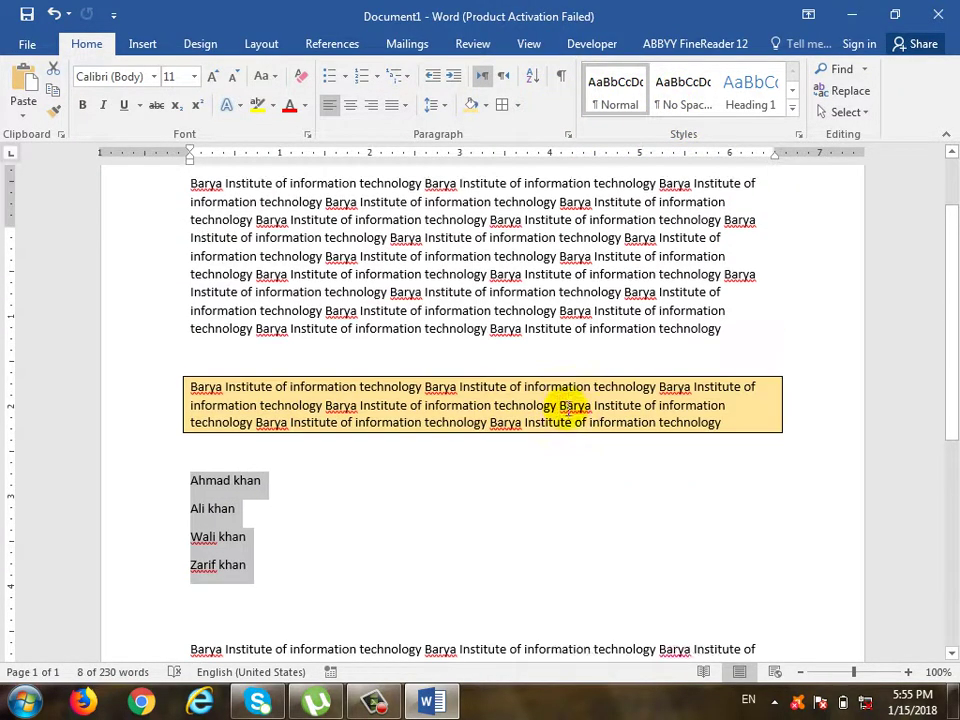
scroll(567, 408, "up", 1)
left_click(621, 418)
scroll(568, 564, "up", 1)
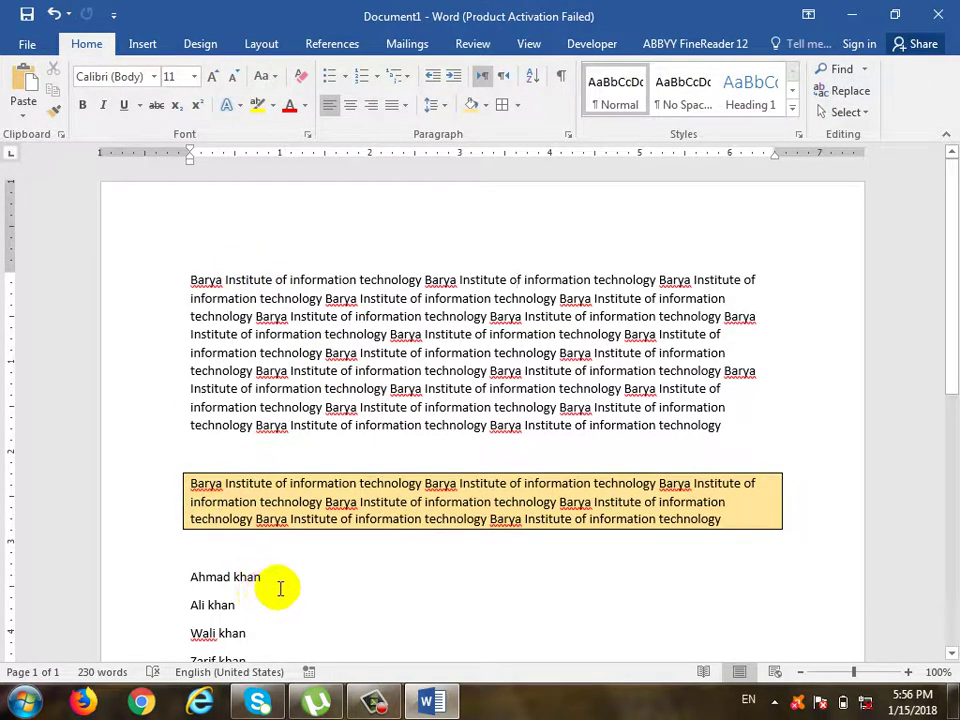
left_click_drag(279, 585, 190, 576)
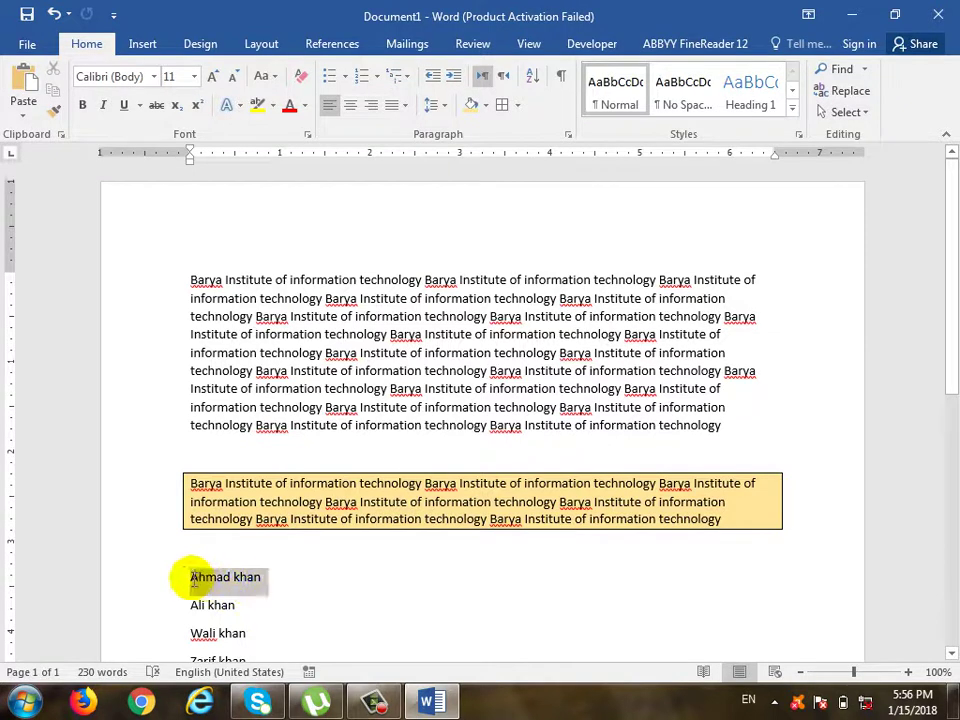
left_click(195, 77)
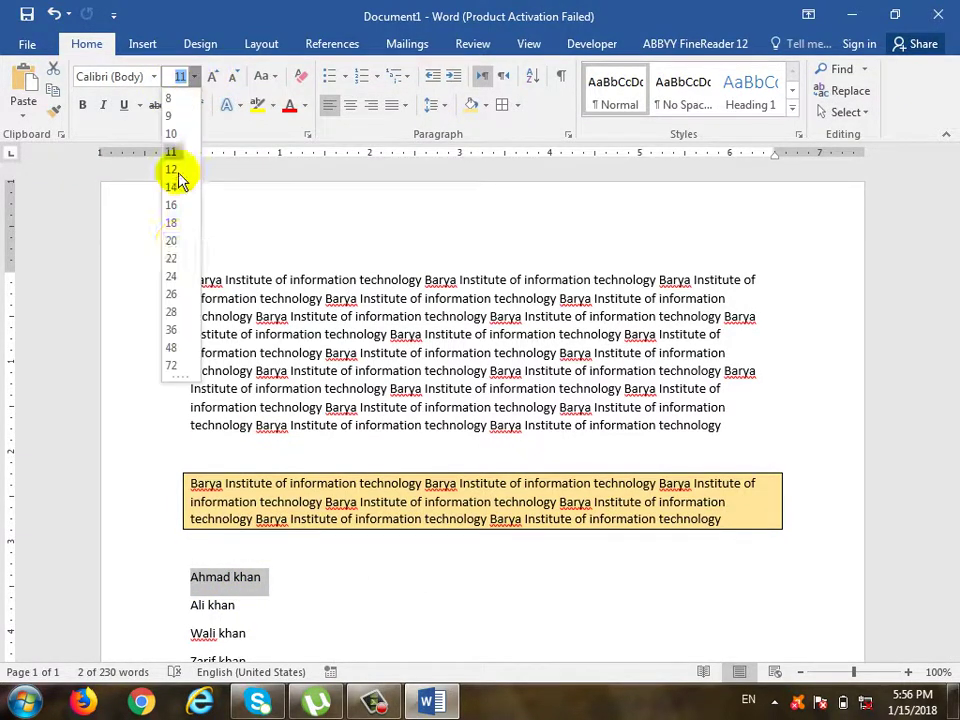
left_click(176, 223)
left_click(80, 105)
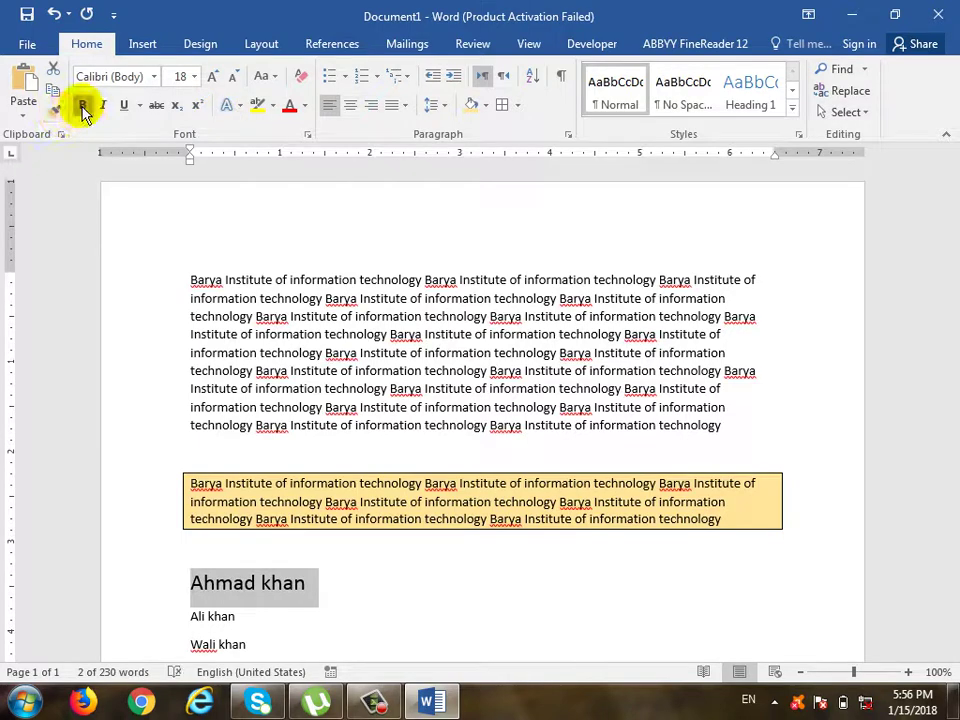
left_click(290, 108)
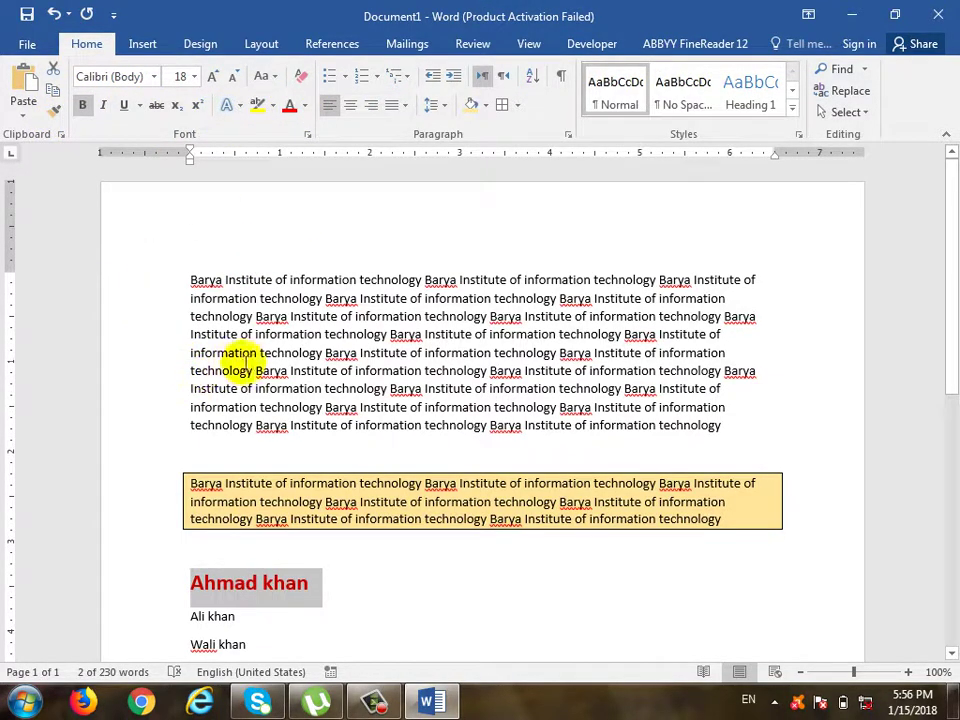
scroll(313, 453, "down", 3)
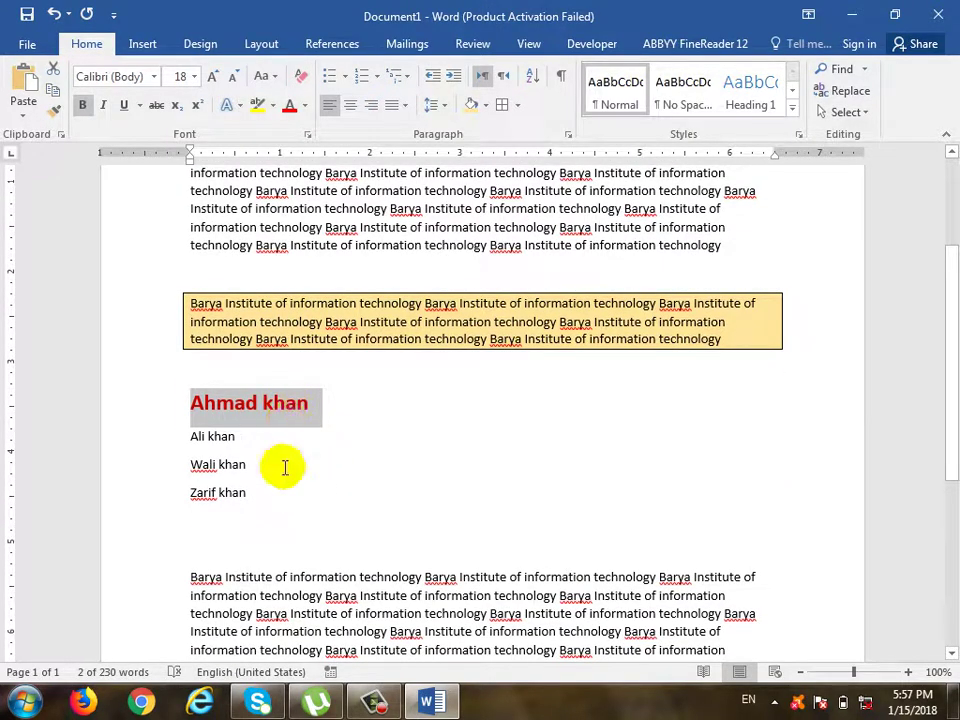
left_click_drag(254, 500, 189, 495)
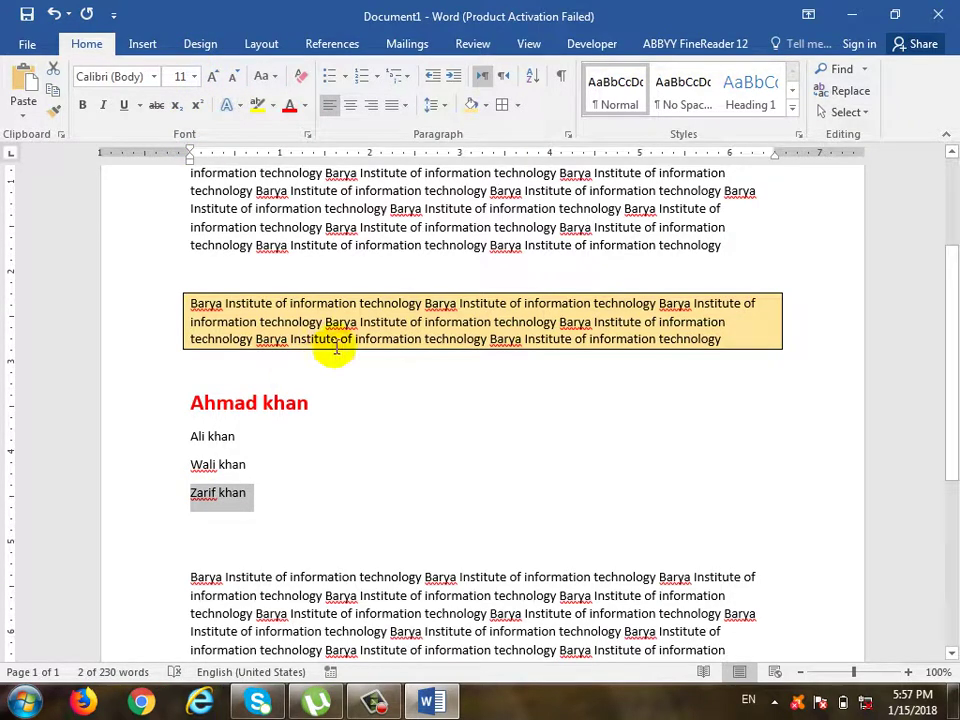
scroll(338, 326, "up", 3)
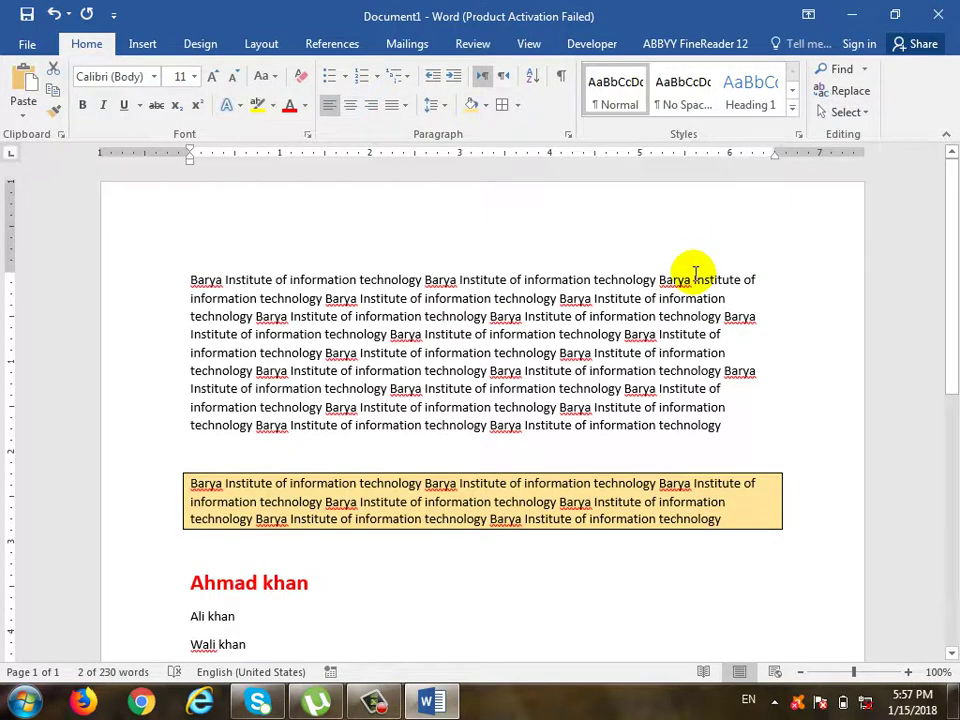
Step: Create a new document with Windows: and Word: labels, each followed by pasted institute text
left_click(390, 280)
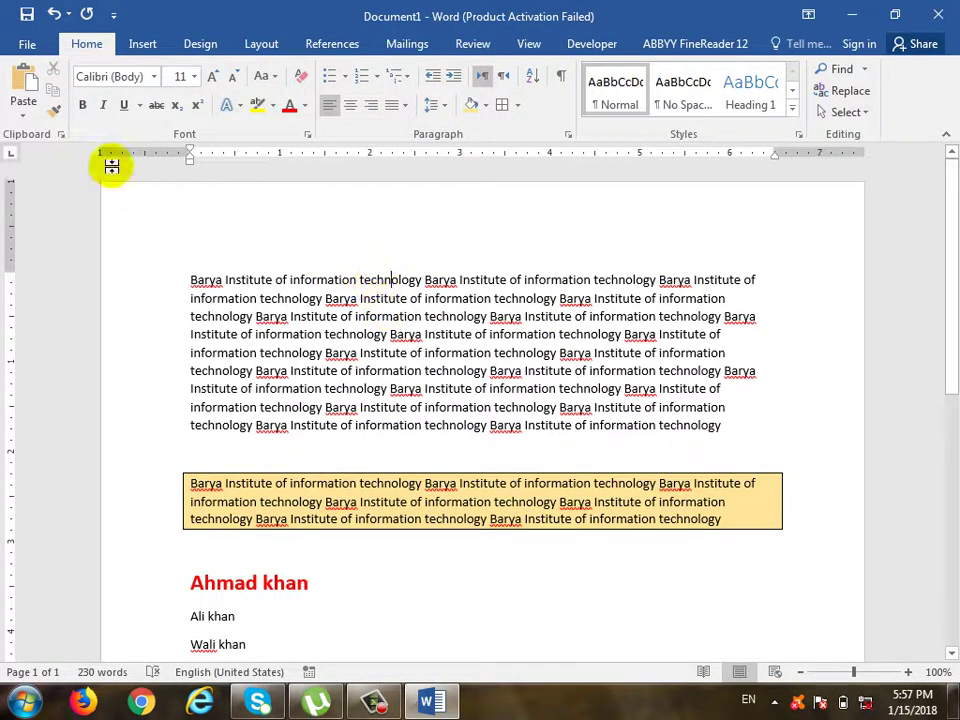
key("ctrl+n")
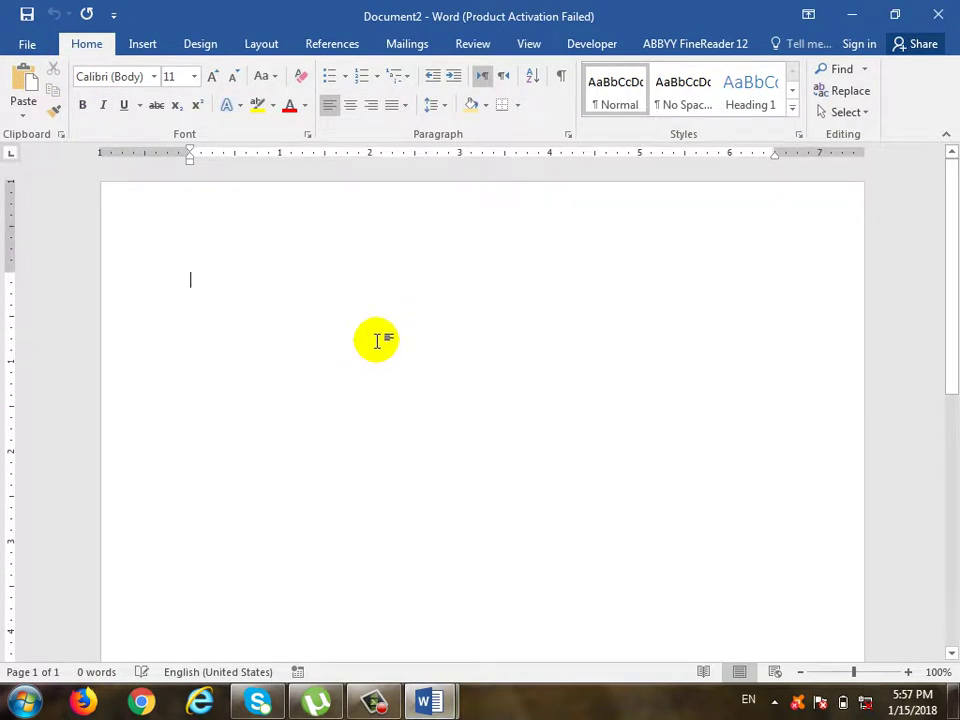
key("Return")
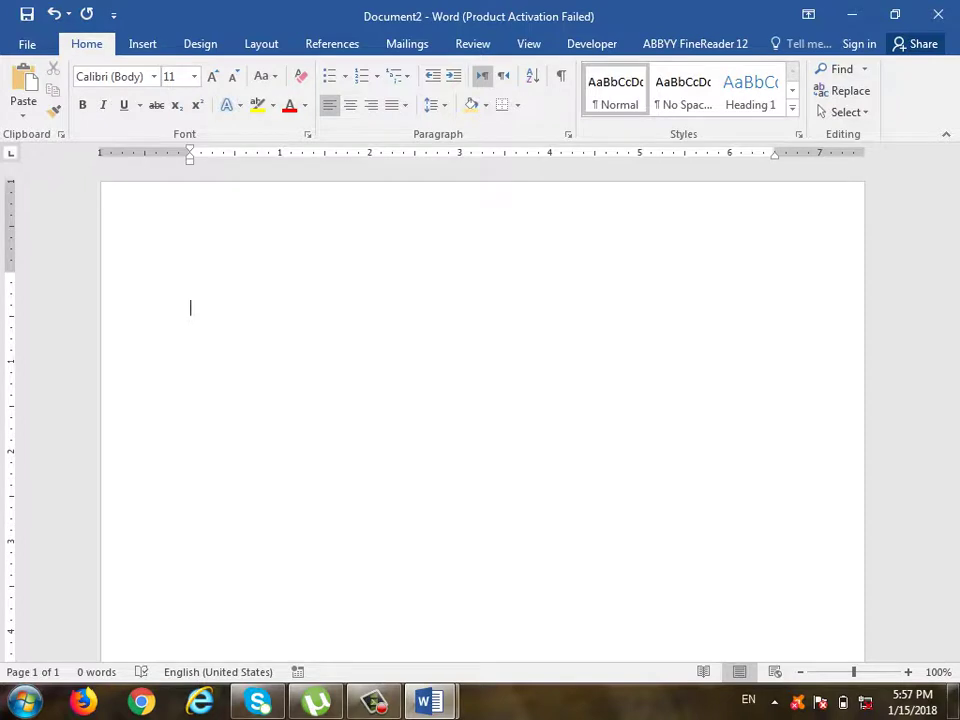
type("Windows")
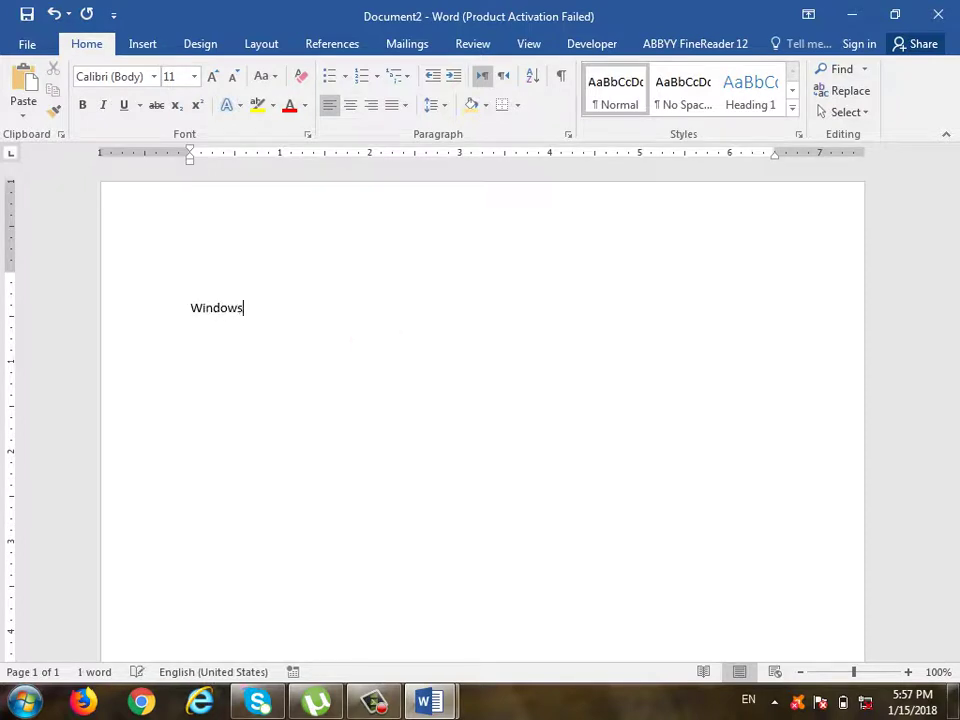
type(":")
key("Return")
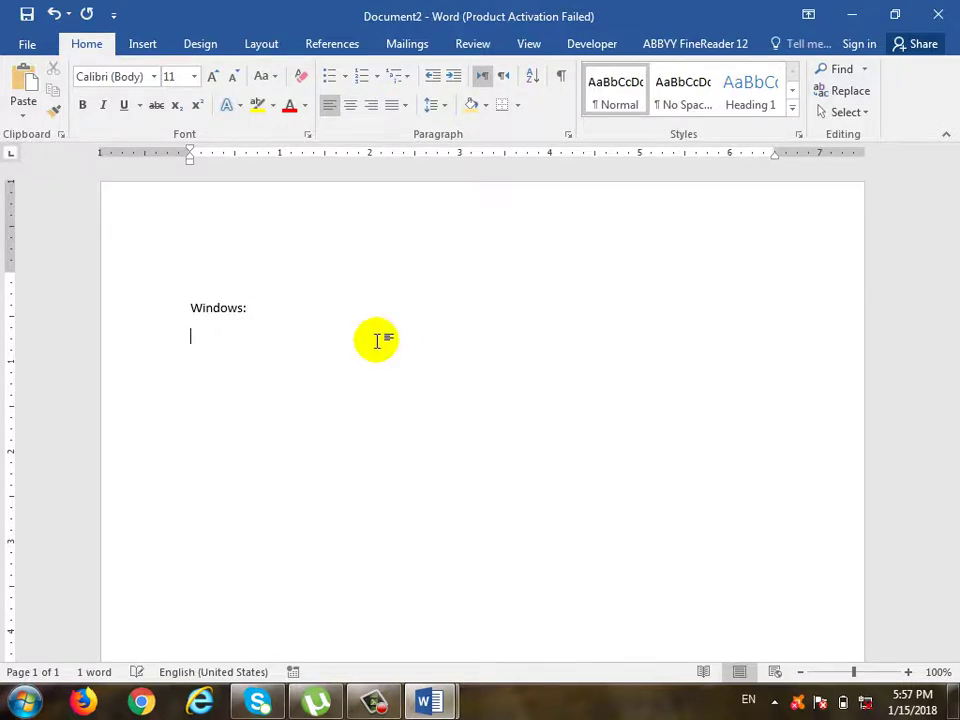
type("Barya Institute of information technology")
key("ctrl+v")
key("ctrl+v")
key("ctrl+v")
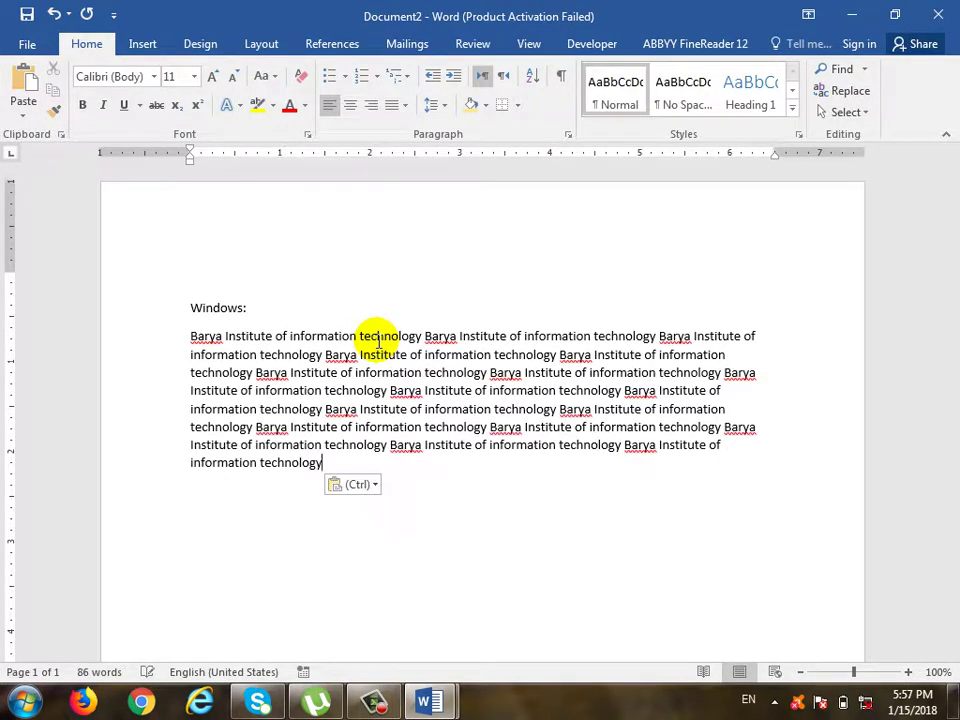
scroll(403, 476, "down", 3)
scroll(403, 476, "up", 3)
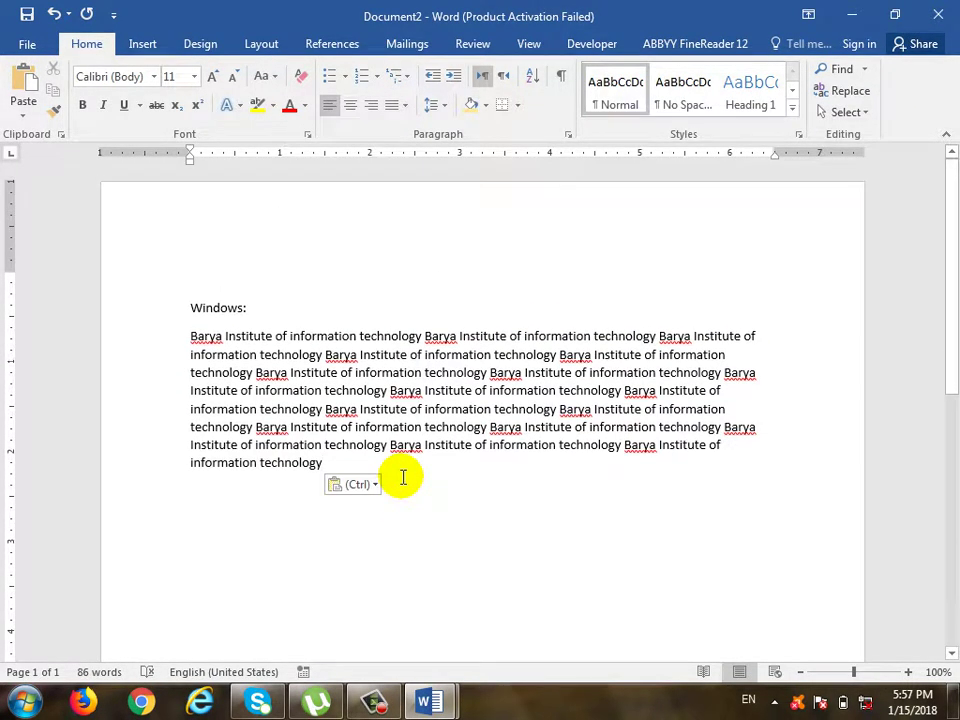
scroll(402, 477, "down", 10)
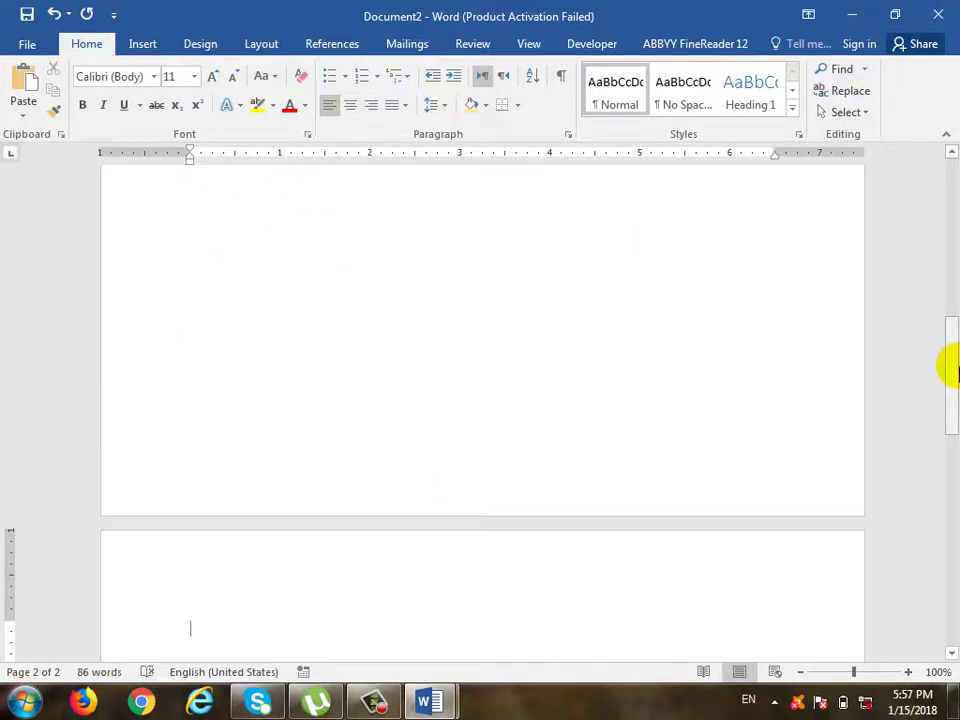
mouse_move(945, 360)
left_mouse_down()
mouse_move(946, 140)
mouse_move(945, 467)
left_mouse_up()
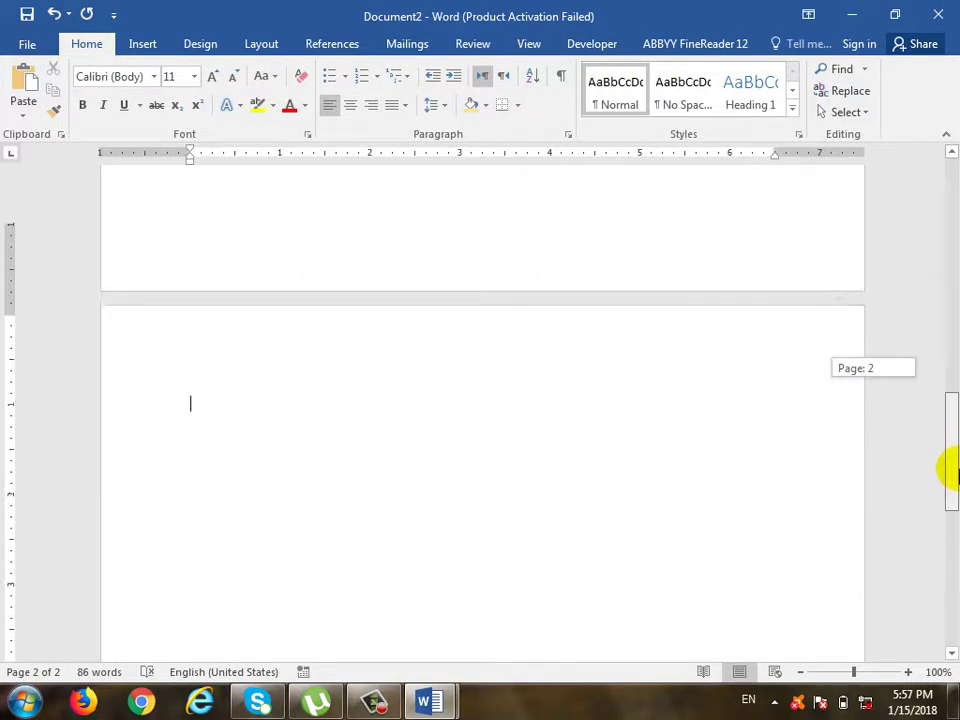
type("W")
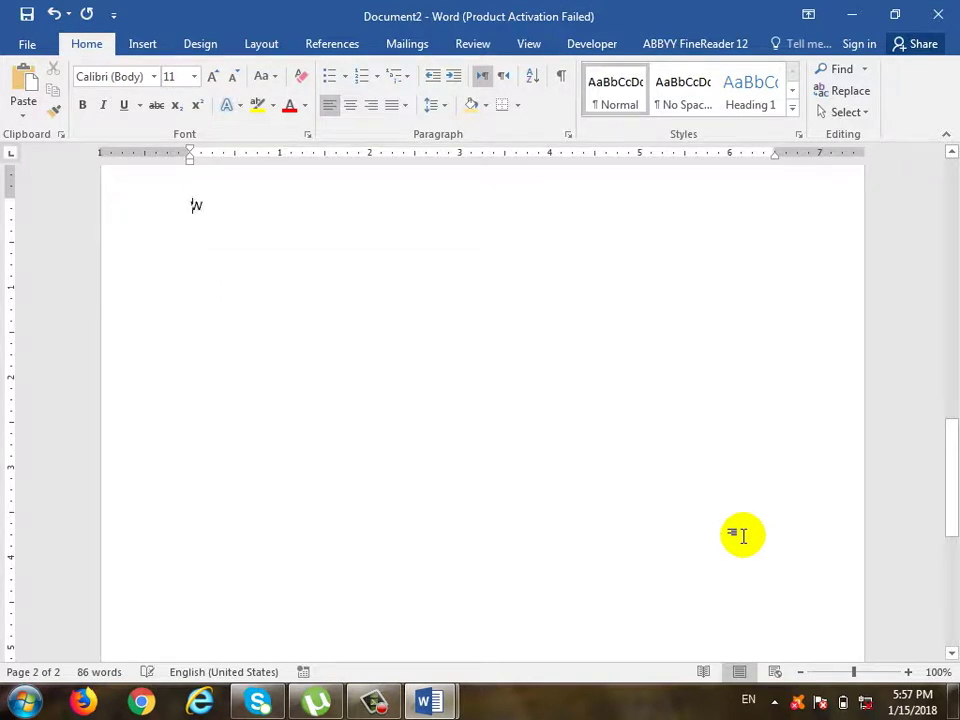
type("ord:")
type("Barya Institute of information technology")
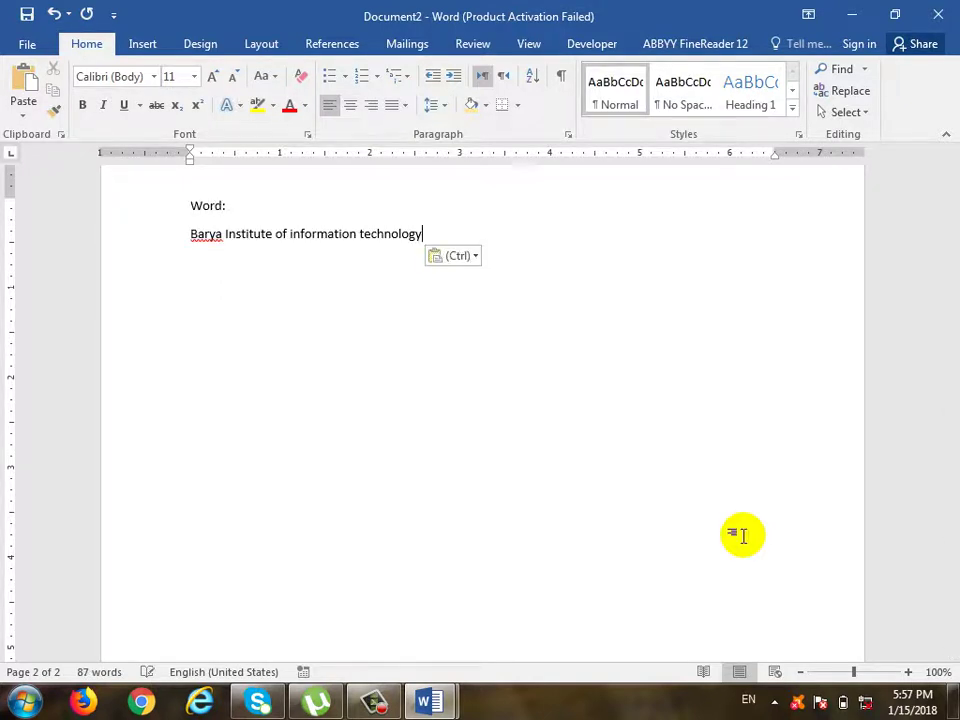
key("ctrl+v")
key("ctrl+v")
key("ctrl+v")
key("ctrl+v")
key("ctrl+v")
scroll(745, 536, "down", 8)
Step: Add Excel: and Access: sections on new pages, each followed by pasted Barya Institute text
key("ctrl+Return")
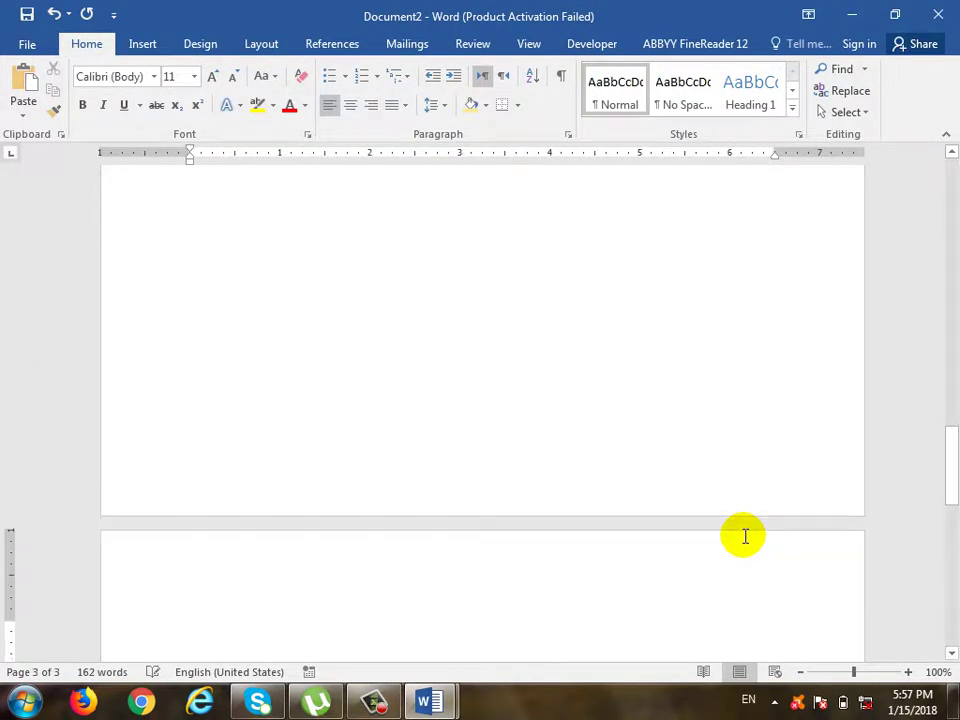
type("Excel:")
key("Return")
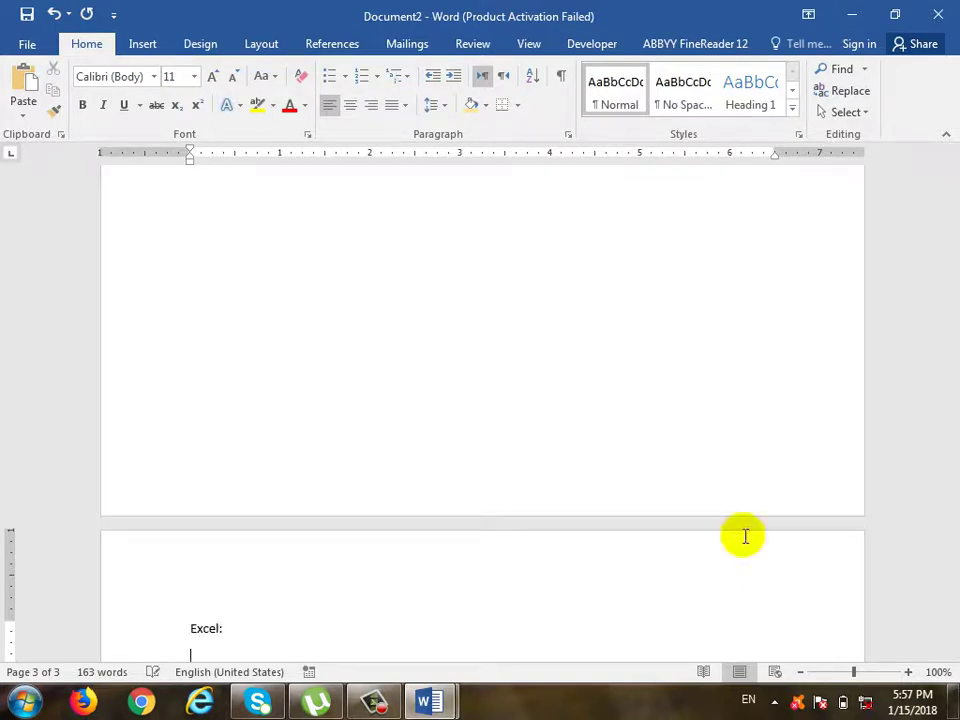
type("Barya Institute of information technology")
key("ctrl+v")
key("ctrl+v")
key("ctrl+v")
key("ctrl+v")
key("ctrl+v")
key("ctrl+v")
key("ctrl+v")
key("ctrl+v")
key("ctrl+v")
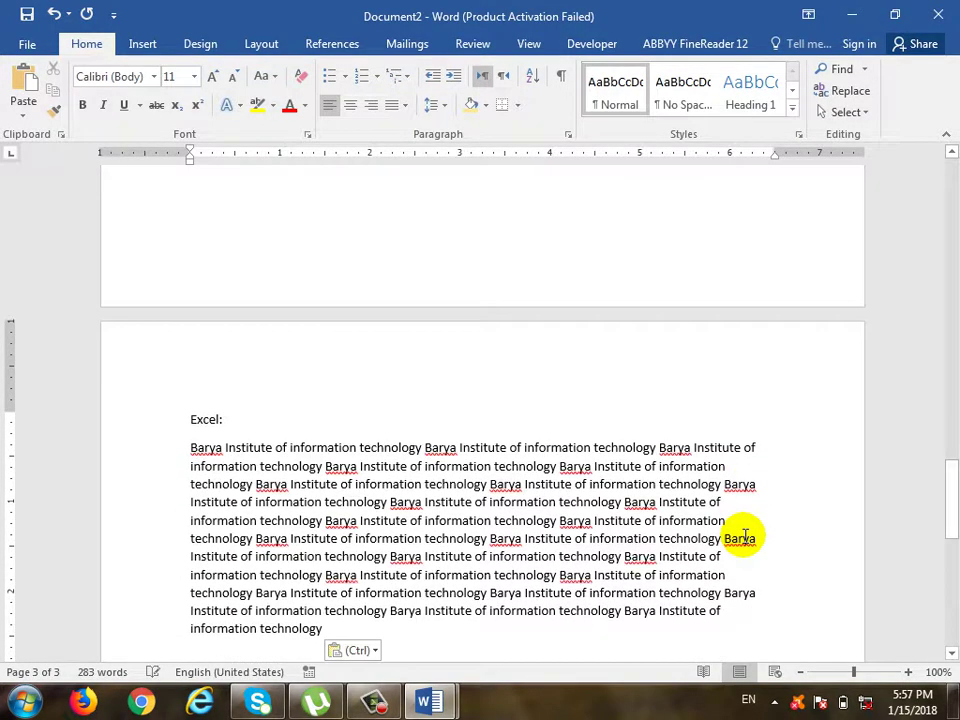
key("ctrl+Return")
type("Access")
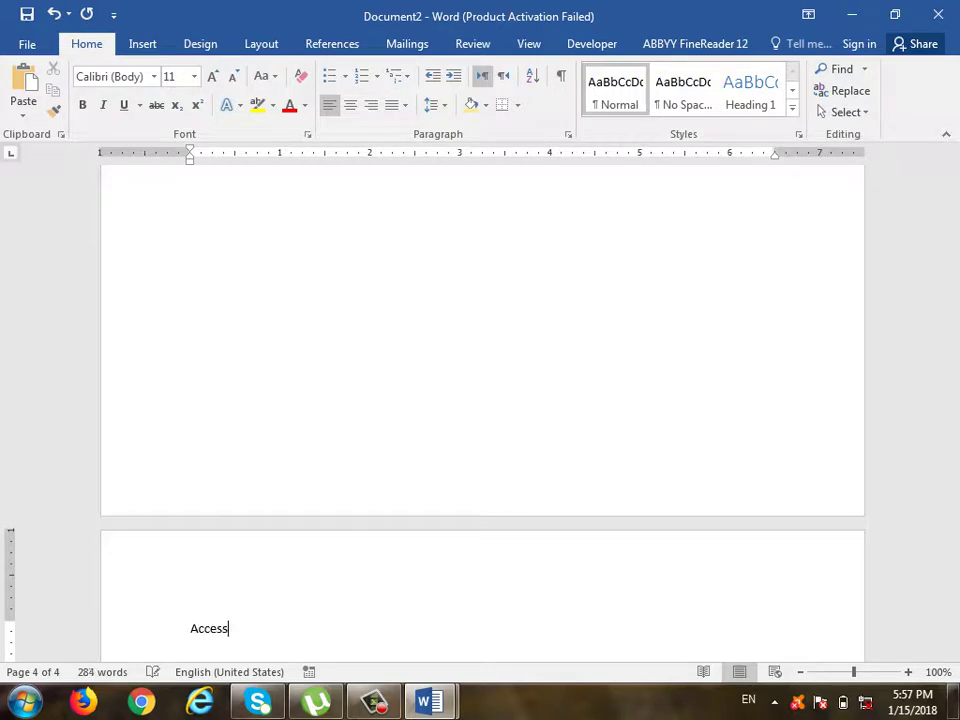
type(":")
type("Barya Institute of information technology")
key("ctrl+v")
key("ctrl+v")
key("ctrl+v")
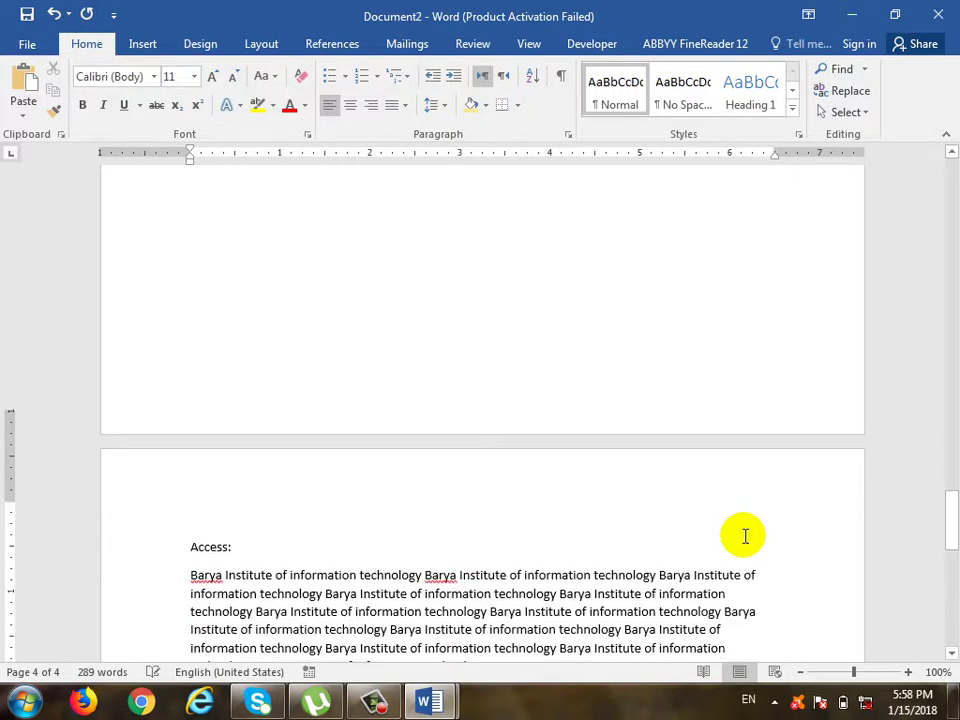
key("ctrl+v")
key("ctrl+v")
key("ctrl+v")
scroll(652, 490, "up", 5)
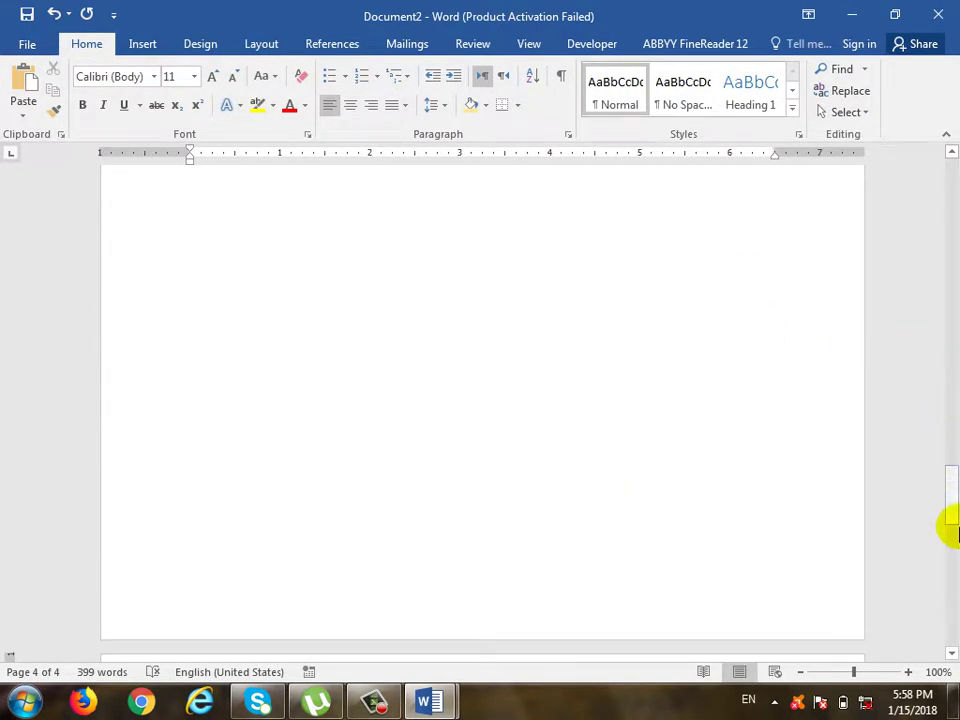
left_click_drag(949, 499, 949, 160)
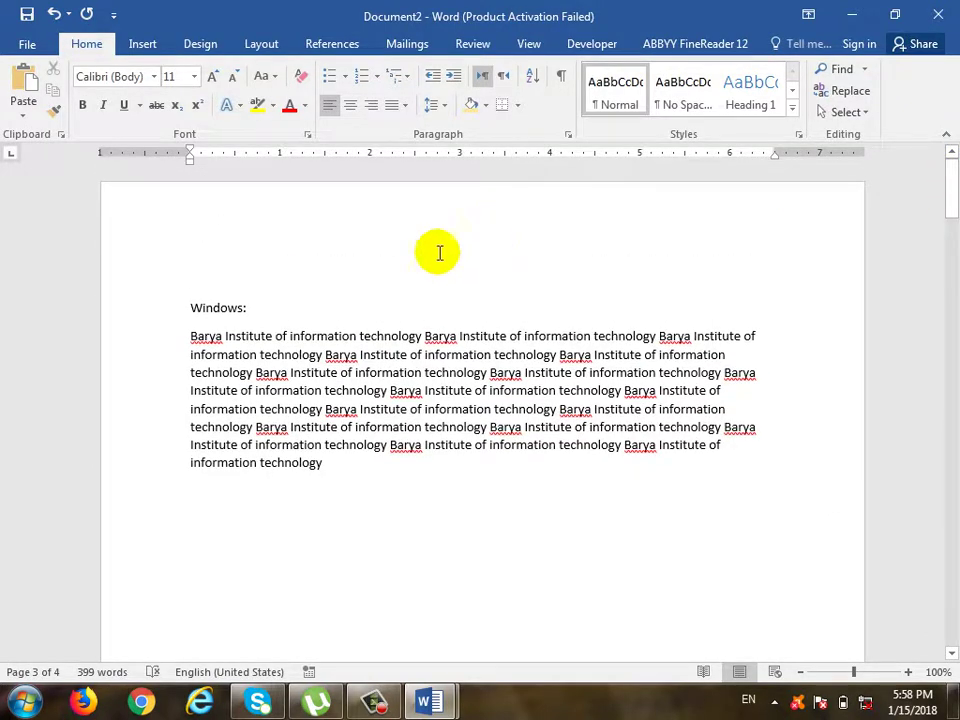
Step: Select the Windows: label and expand the Styles gallery on the Home tab
left_click_drag(258, 311, 225, 312)
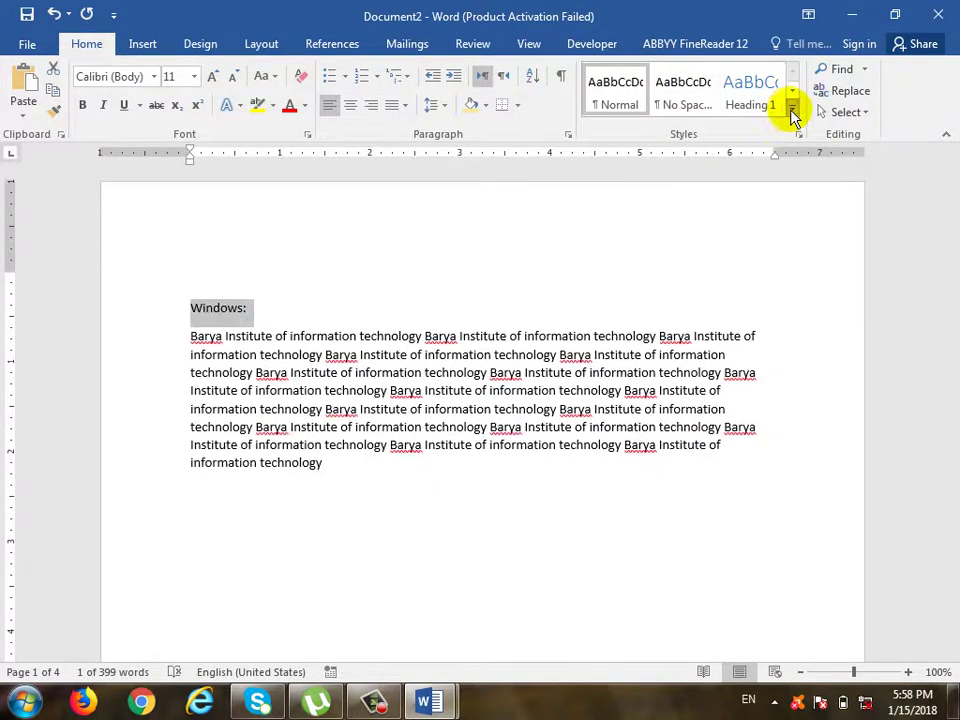
left_click(791, 111)
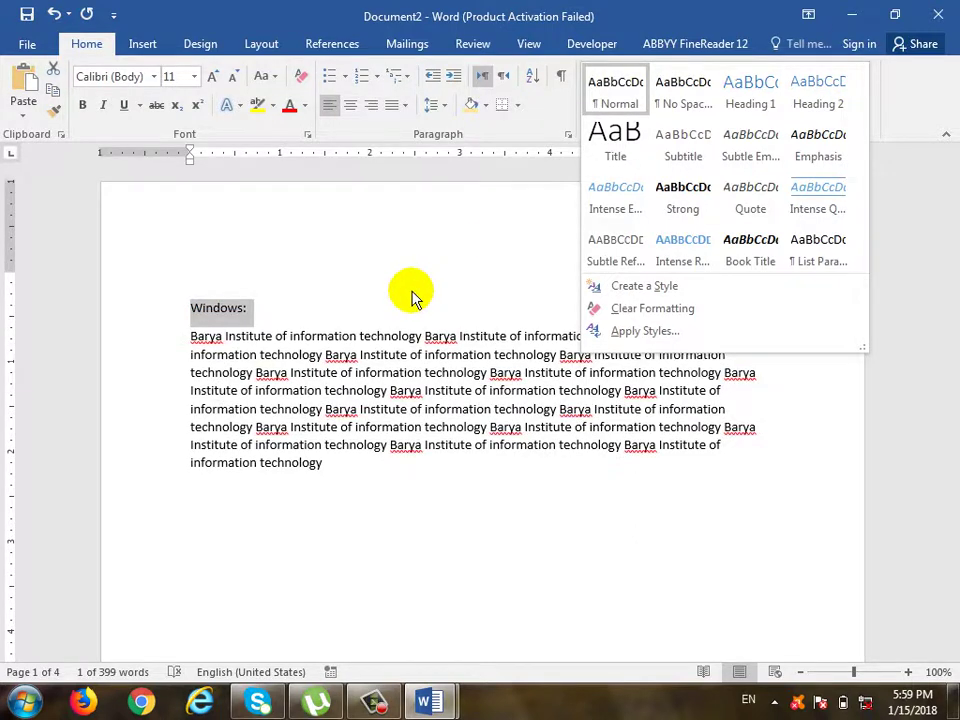
Step: Apply the Heading 1 style to the Windows:, Word: and Excel: labels
left_click(763, 105)
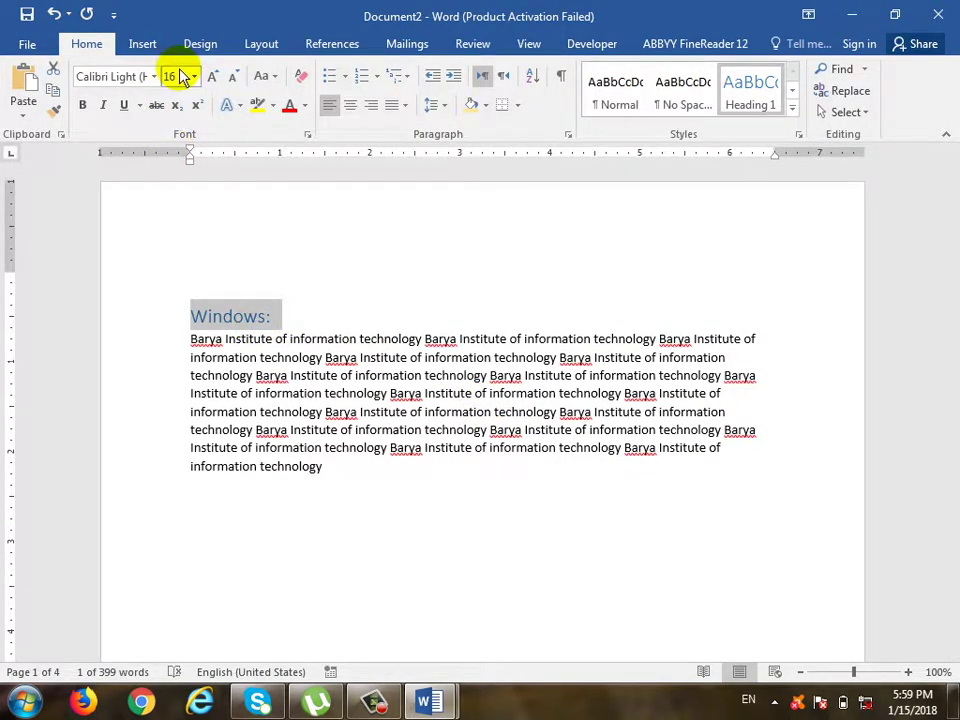
scroll(280, 455, "down", 15)
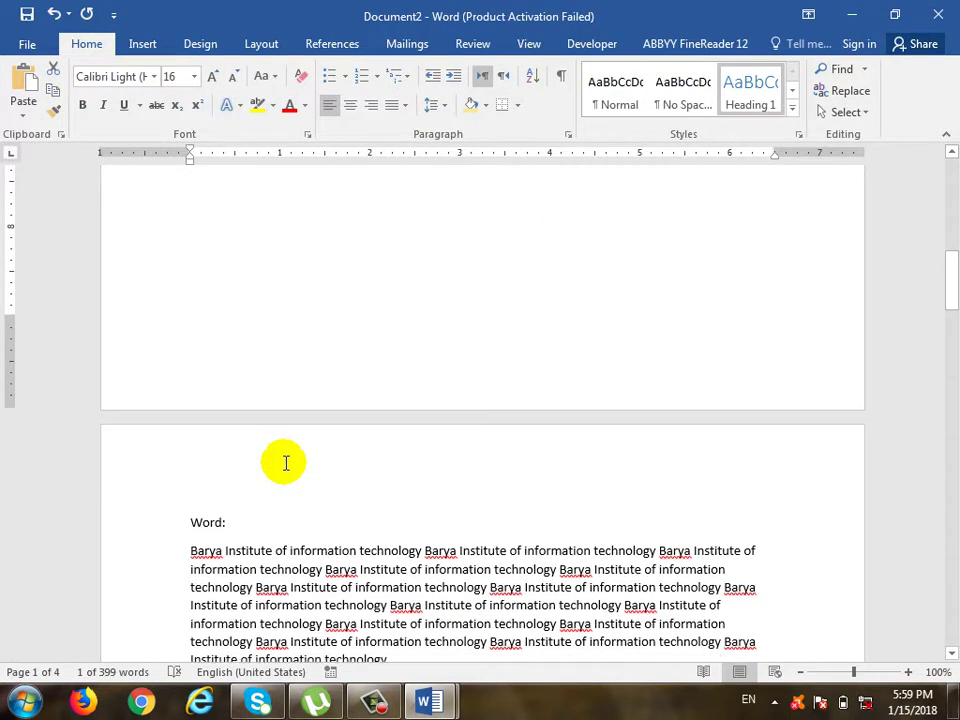
left_click(208, 427)
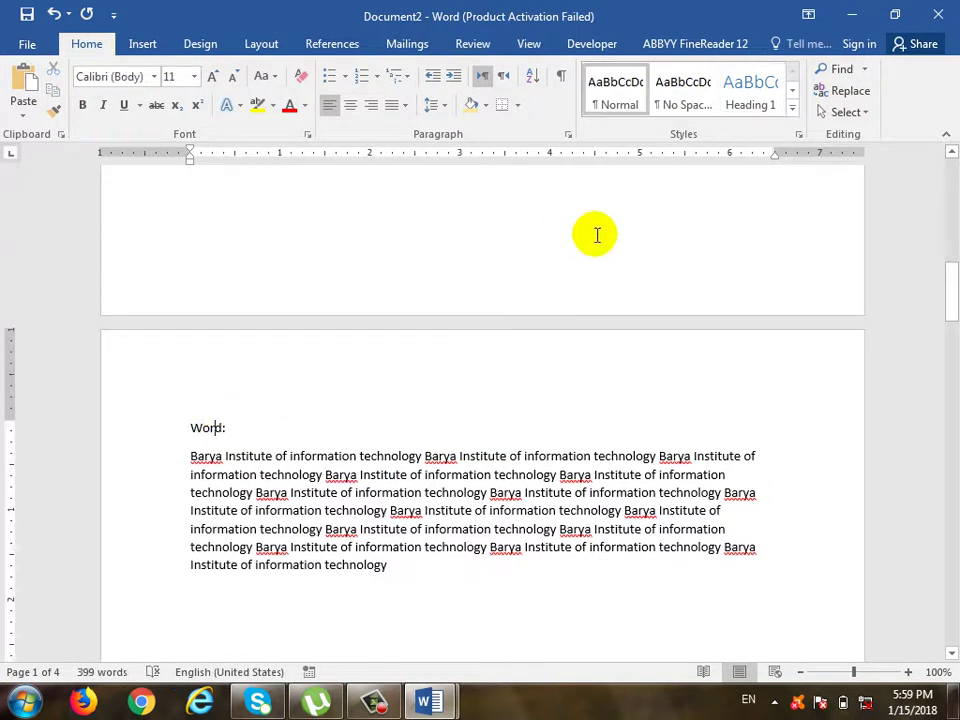
left_click(741, 102)
scroll(328, 493, "up", 10)
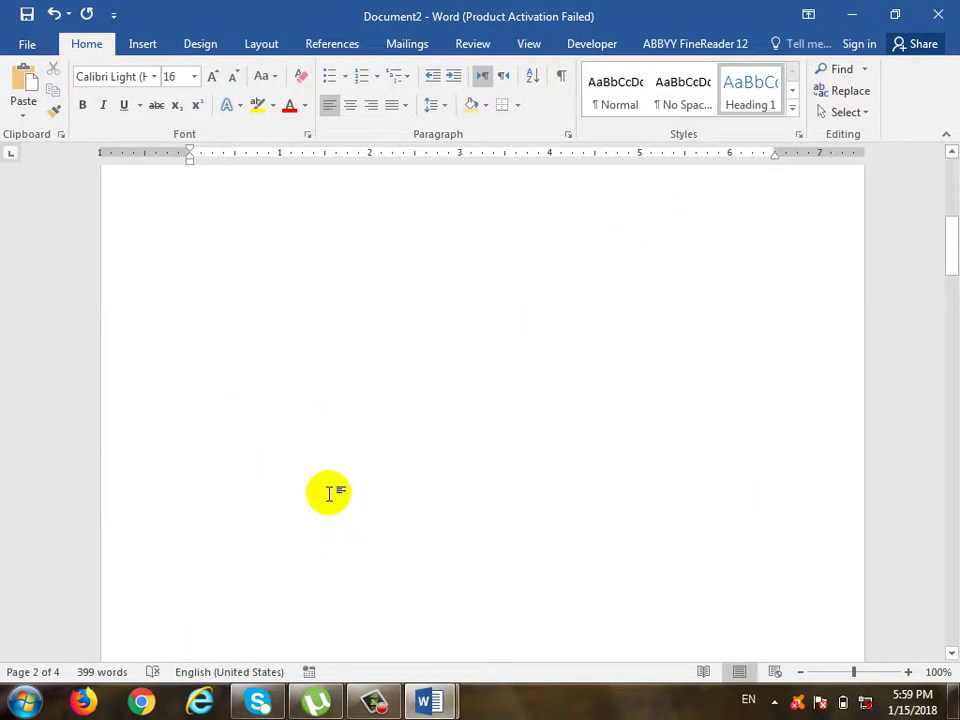
scroll(315, 582, "down", 5)
scroll(315, 597, "down", 5)
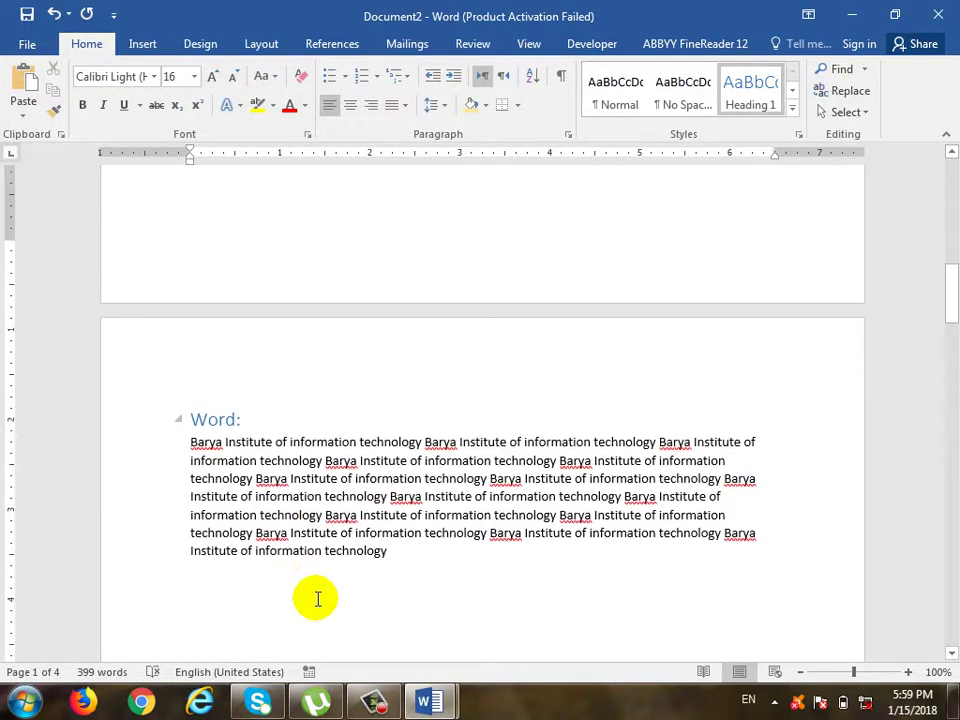
scroll(320, 580, "up", 5)
scroll(320, 580, "down", 5)
left_click(195, 350)
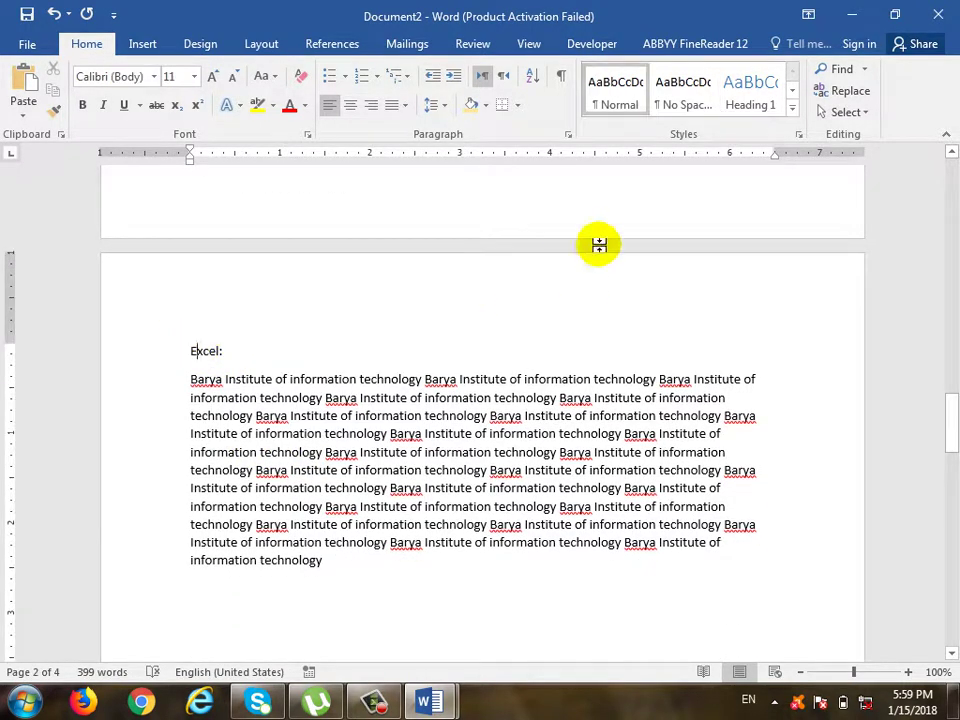
left_click(749, 92)
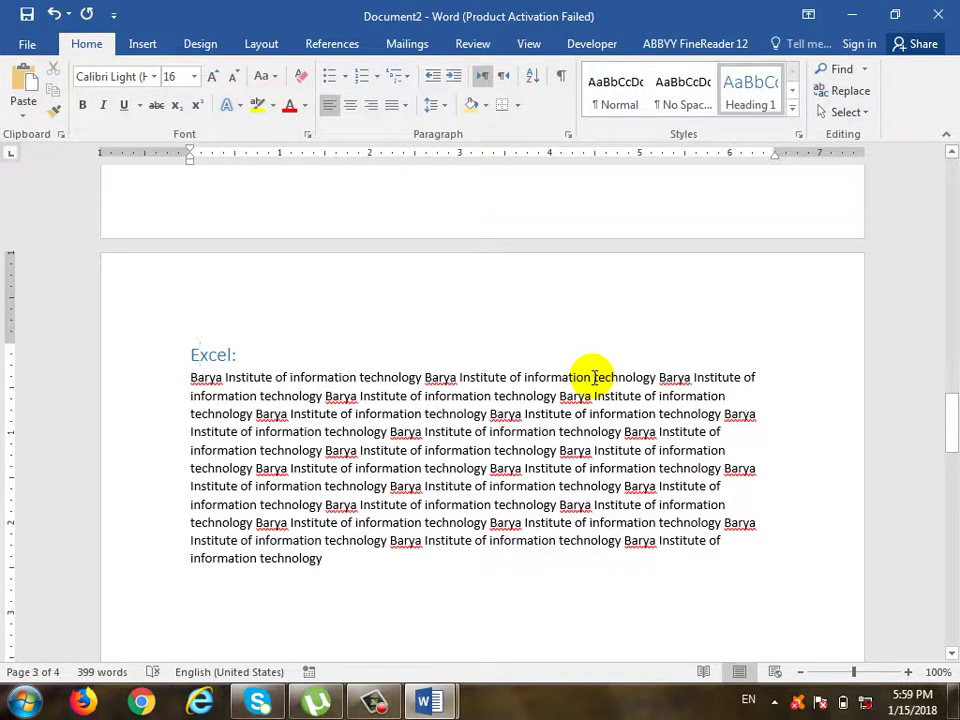
Step: Scroll back up to the Windows: heading on the first page
scroll(574, 435, "down", 3)
scroll(574, 435, "up", 3)
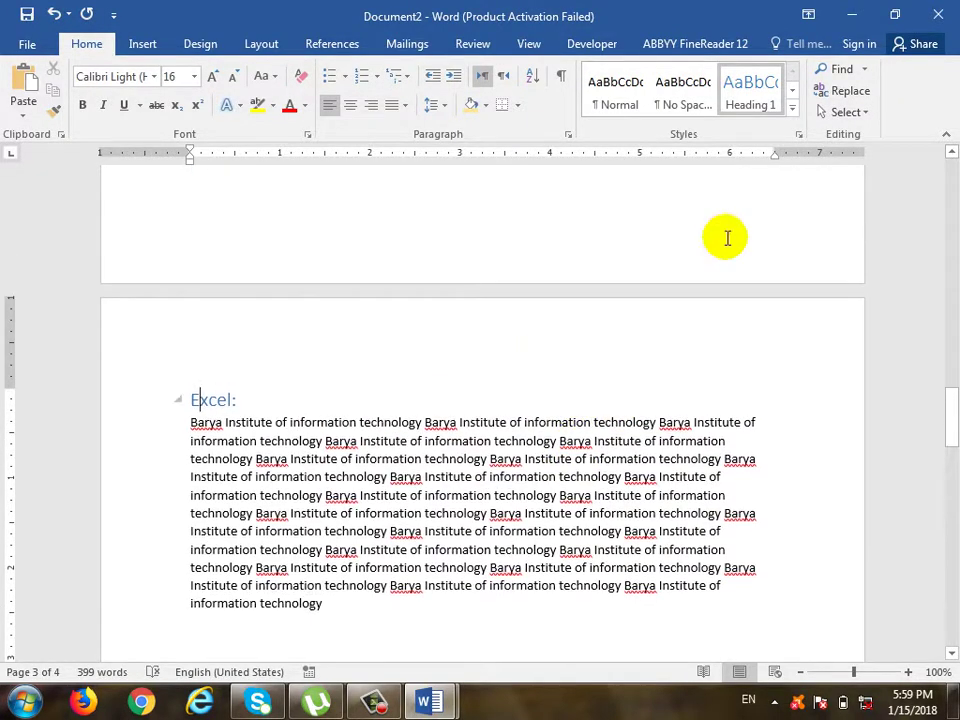
scroll(534, 397, "down", 2)
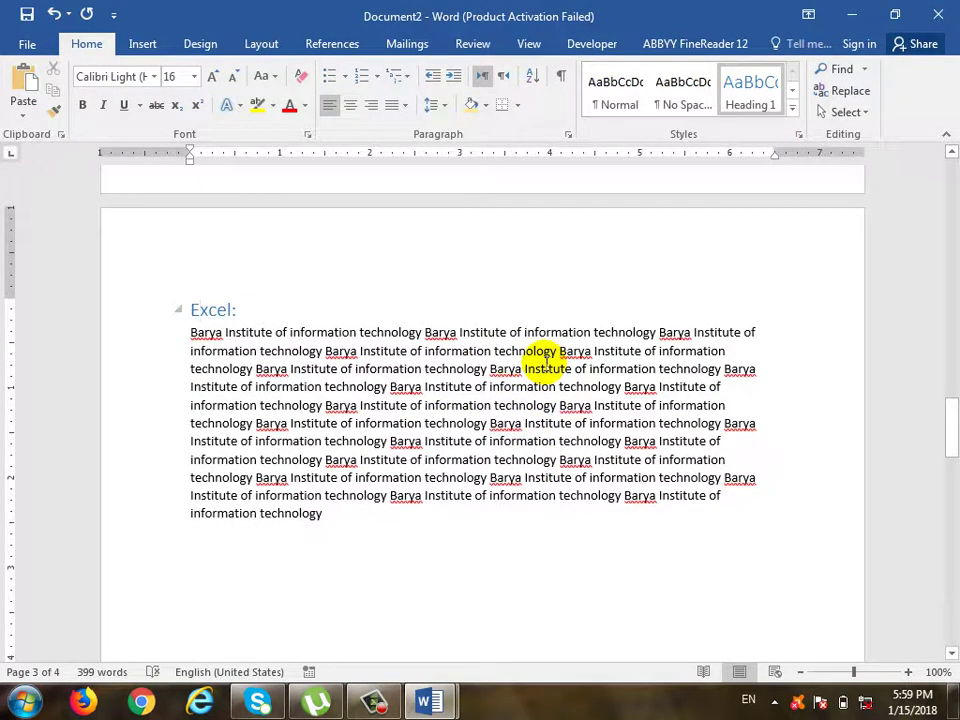
scroll(493, 396, "up", 4)
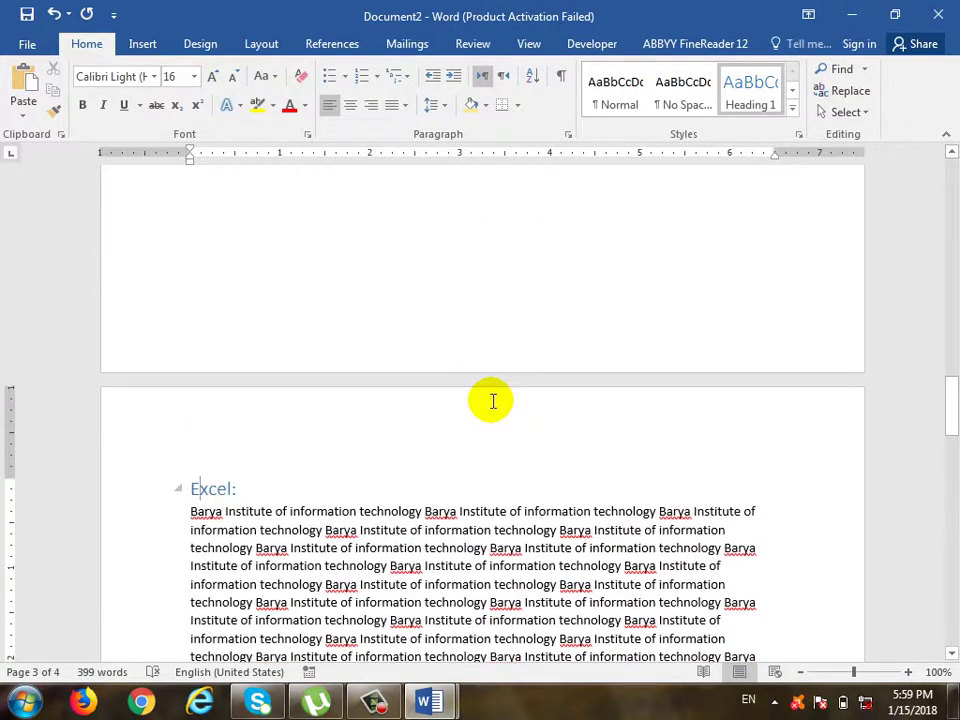
scroll(491, 400, "up", 10)
scroll(491, 402, "up", 10)
scroll(484, 396, "up", 6)
scroll(484, 396, "up", 6)
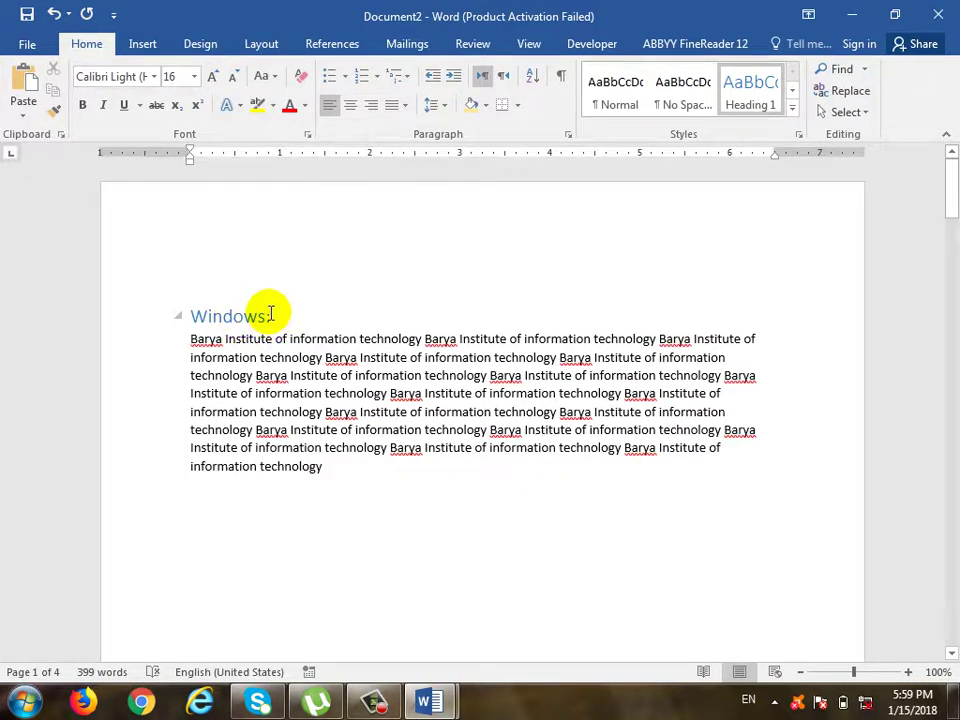
Step: Modify the Heading 1 style to size 20, centre alignment and red font colour
triple_click(211, 316)
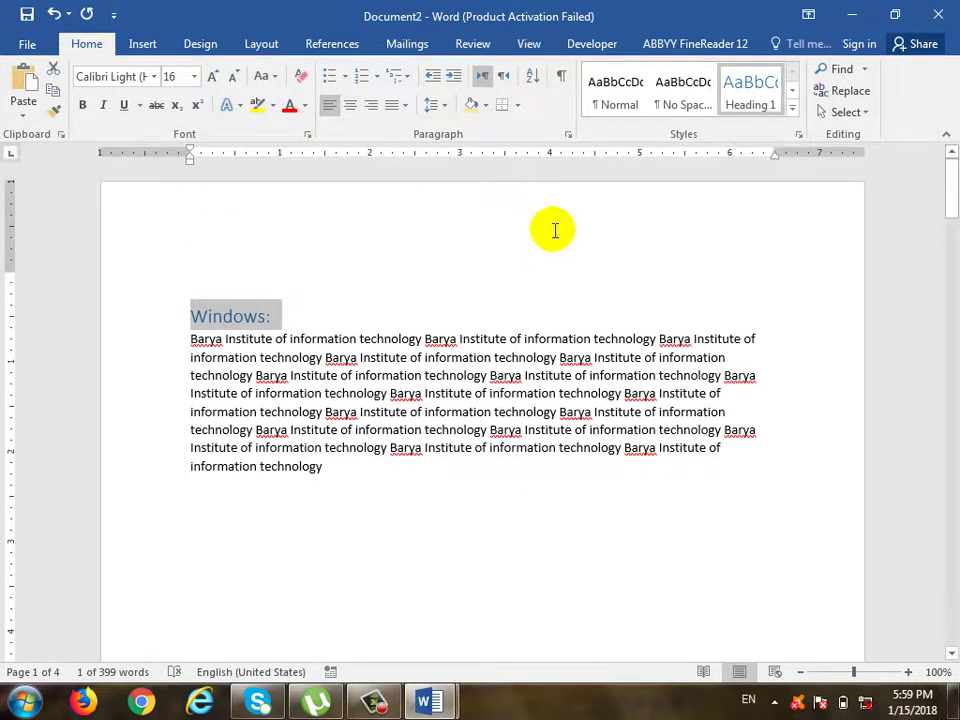
right_click(754, 92)
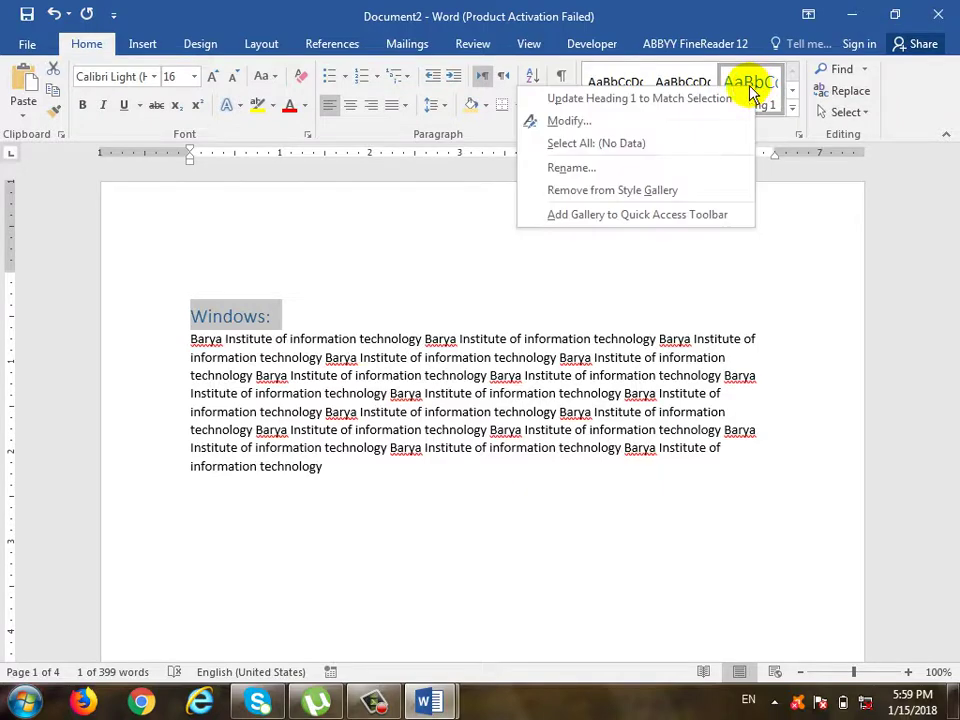
left_click(699, 121)
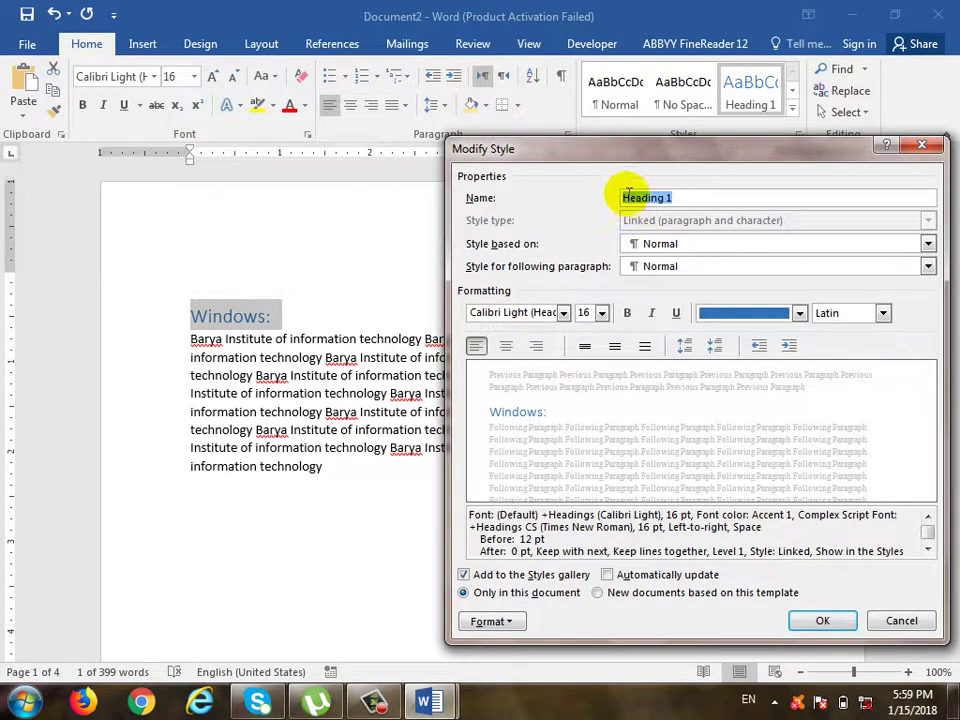
mouse_move(595, 149)
left_mouse_down()
mouse_move(452, 135)
mouse_move(398, 70)
left_mouse_up()
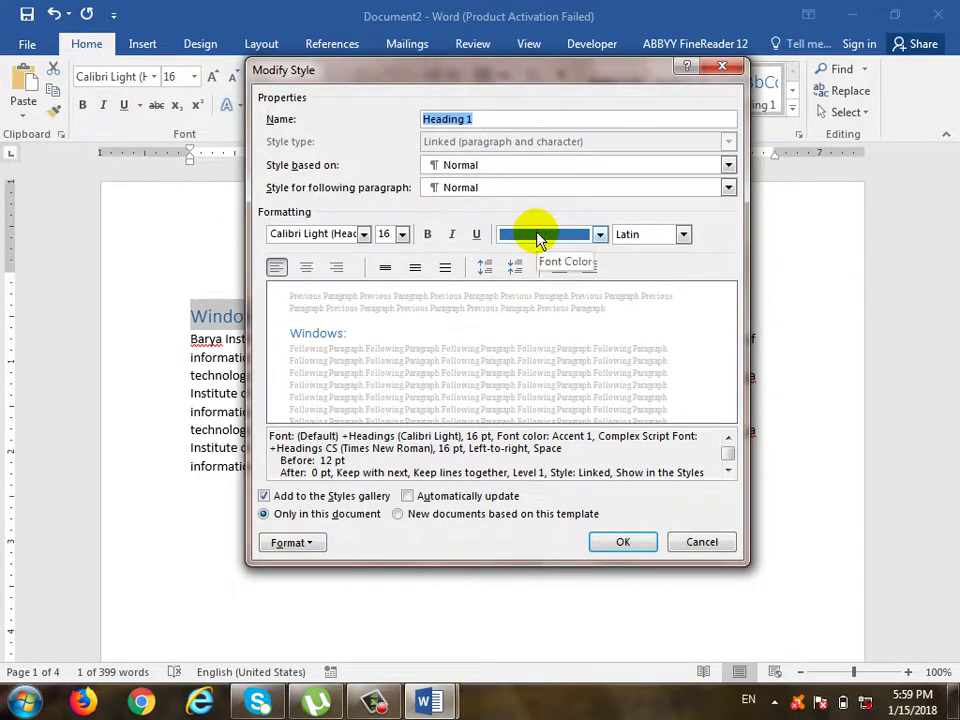
left_click(401, 234)
left_click(381, 349)
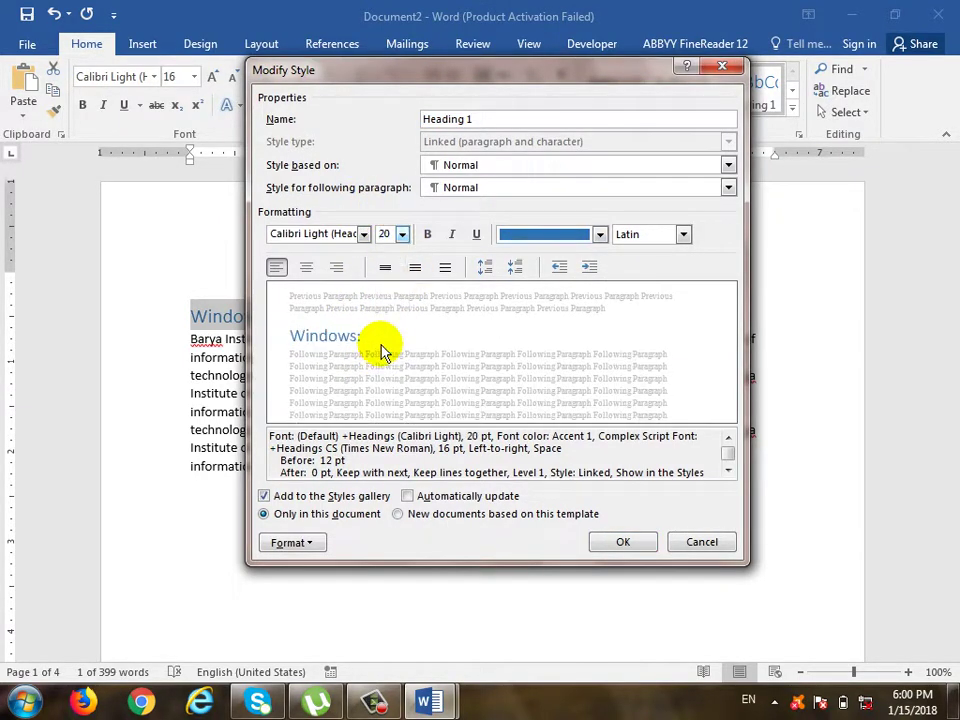
left_click(306, 267)
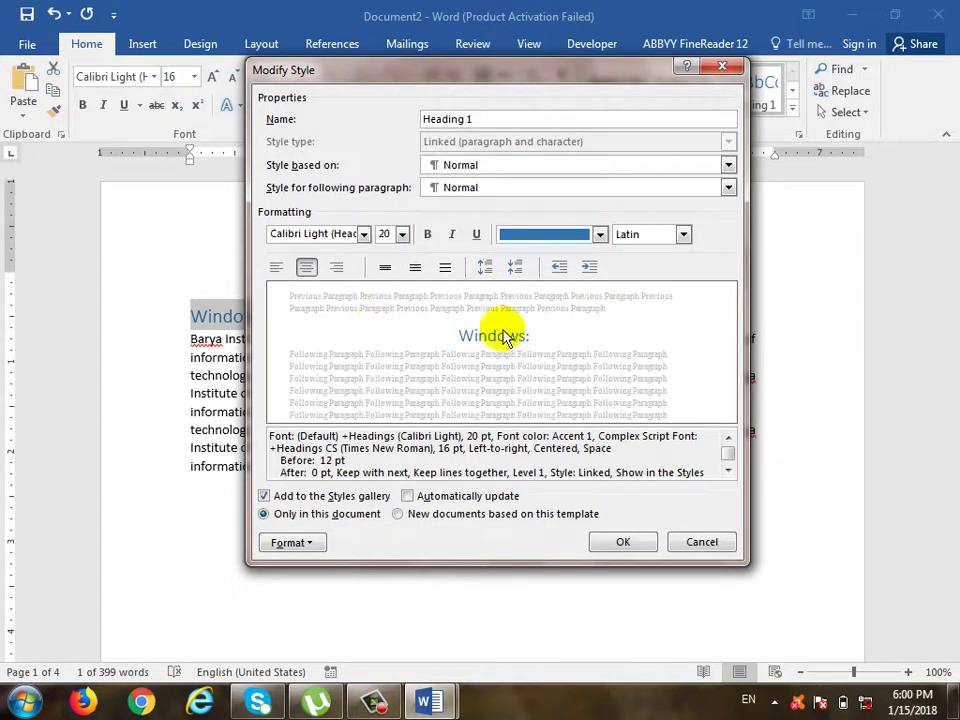
left_click(600, 234)
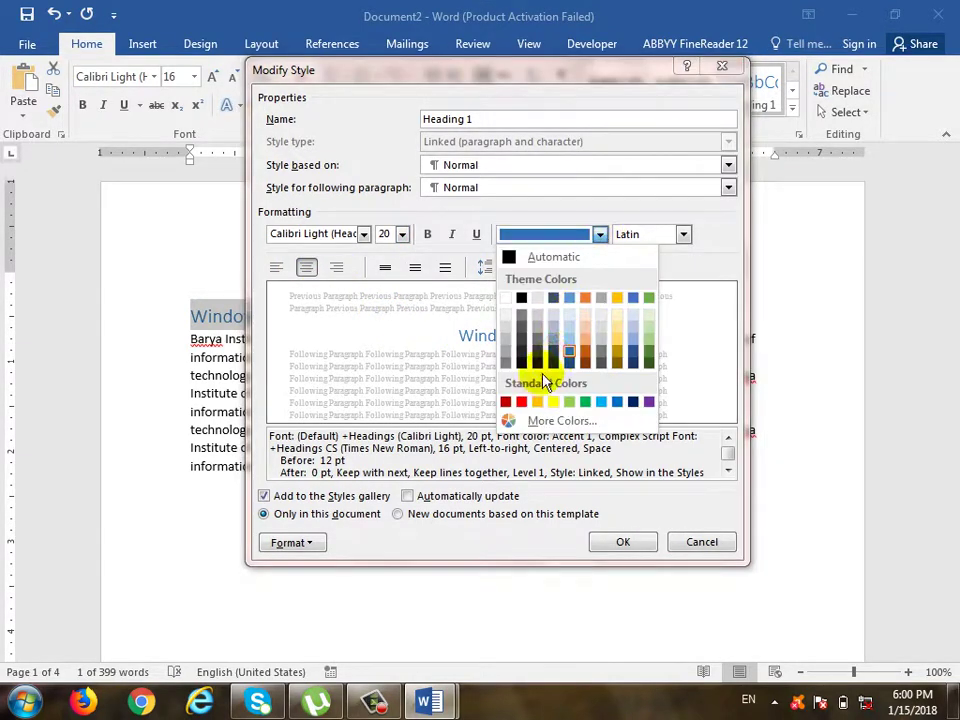
left_click(522, 401)
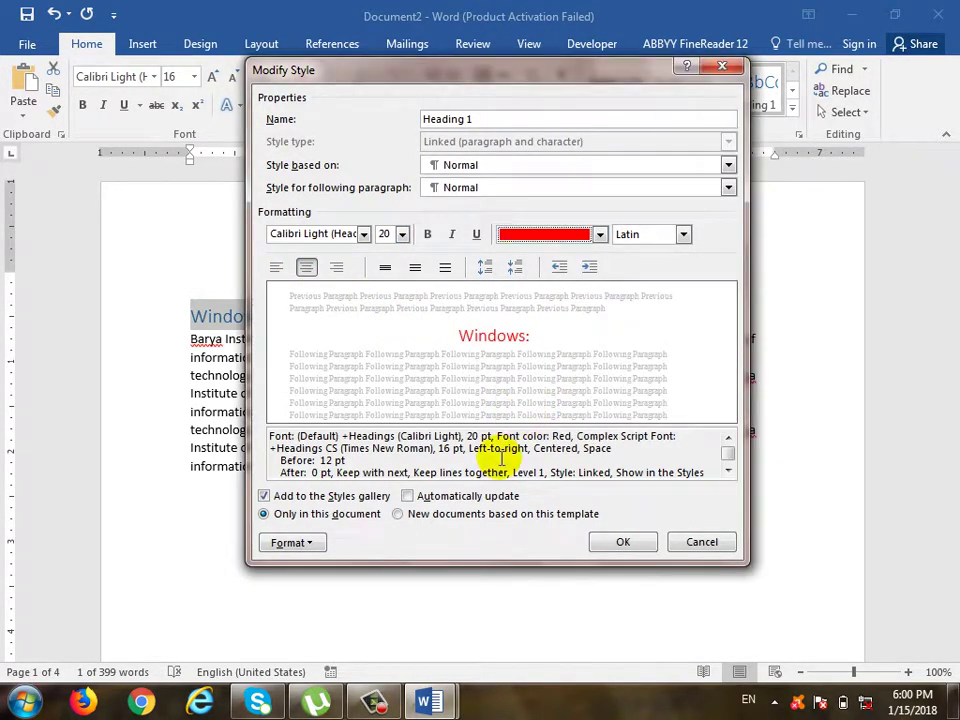
left_click(627, 542)
Step: Scroll through the document to check the red, centred headings on each page
left_click(458, 320)
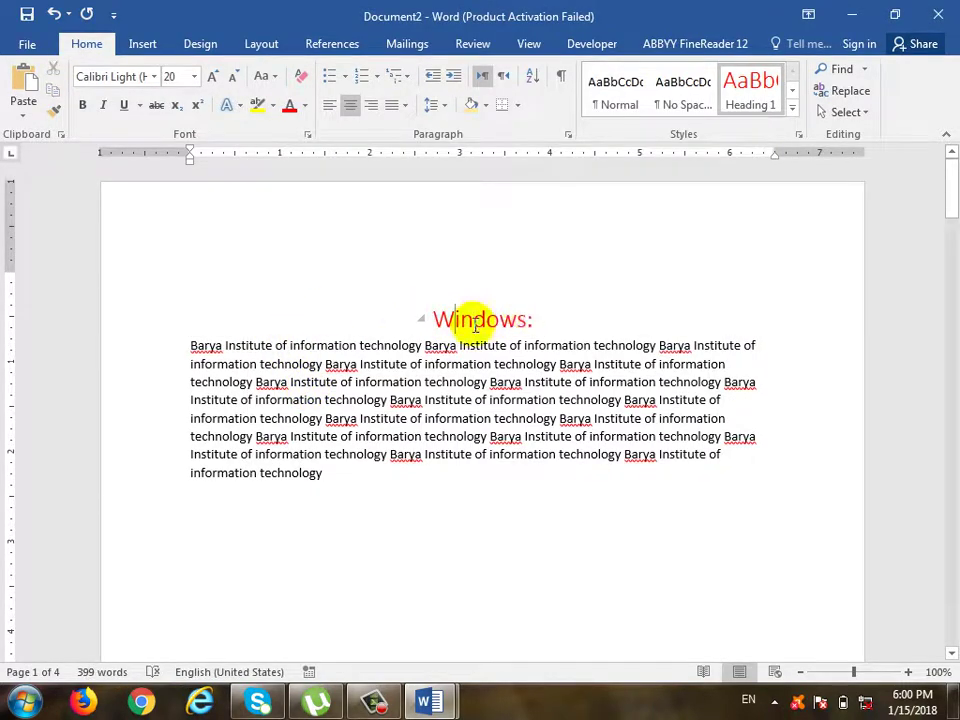
scroll(491, 390, "down", 5)
scroll(493, 391, "down", 5)
scroll(493, 391, "down", 1)
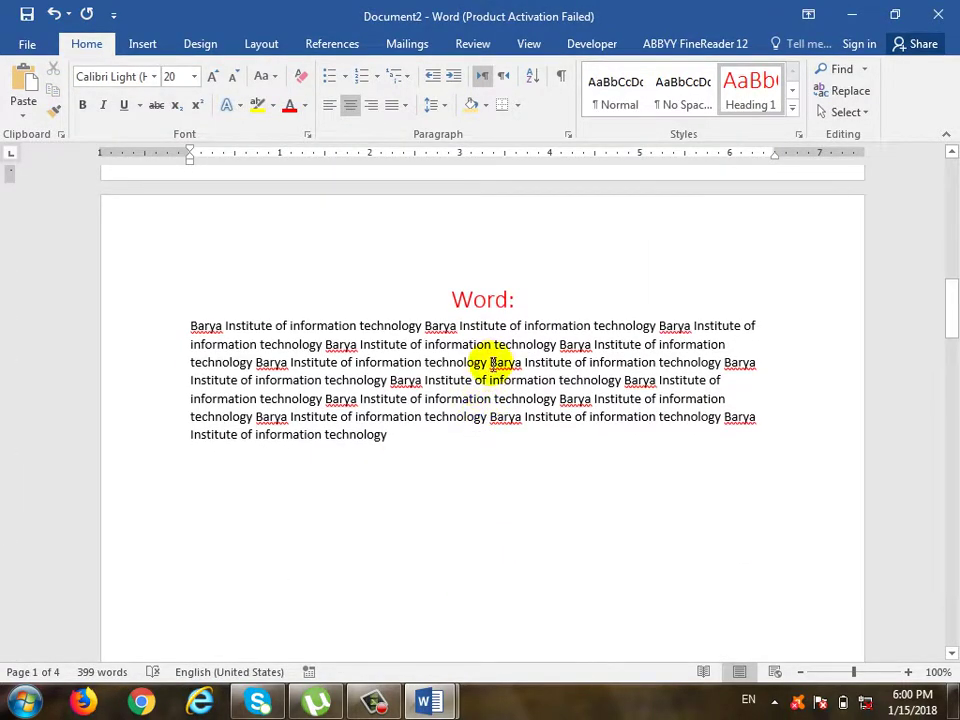
scroll(478, 434, "down", 5)
scroll(478, 434, "down", 5)
scroll(476, 430, "down", 1)
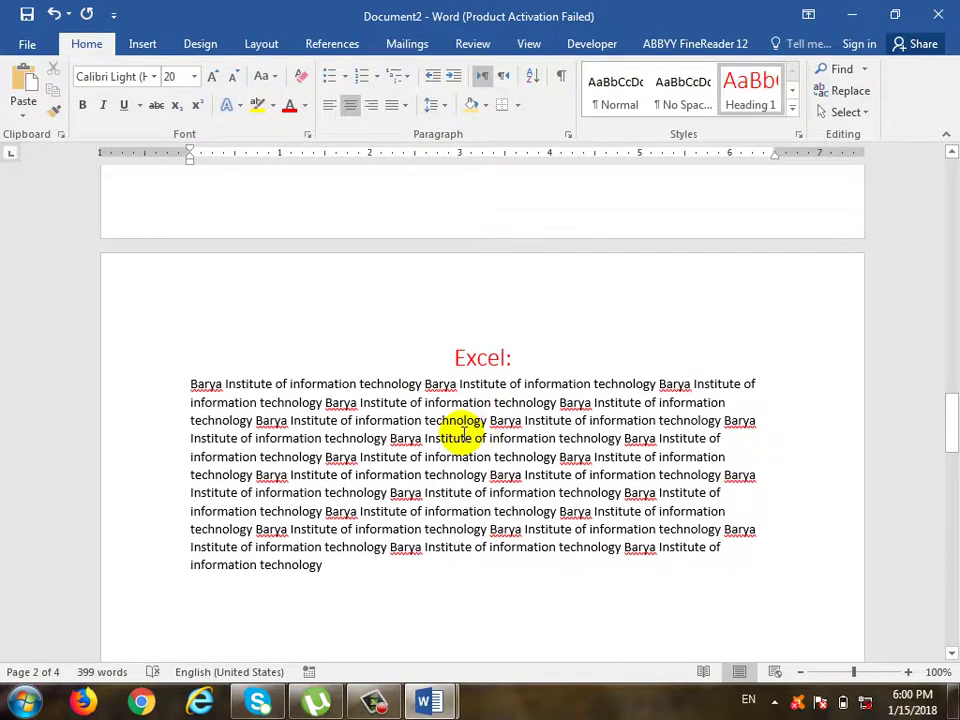
scroll(463, 432, "up", 3)
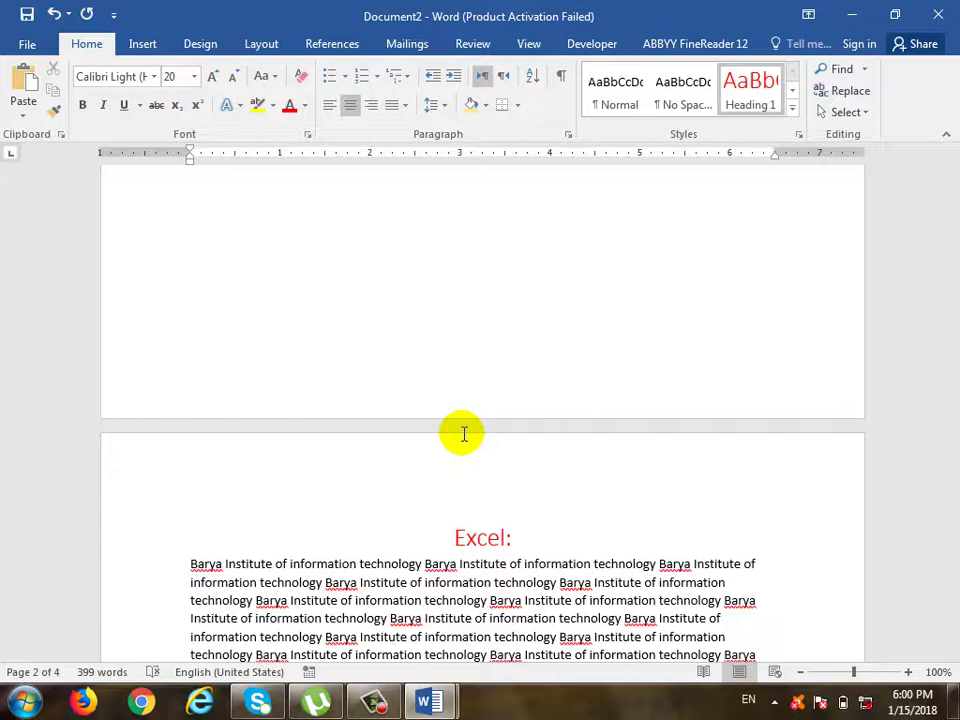
scroll(458, 340, "up", 3)
scroll(456, 334, "up", 6)
scroll(420, 351, "up", 5)
scroll(457, 330, "up", 5)
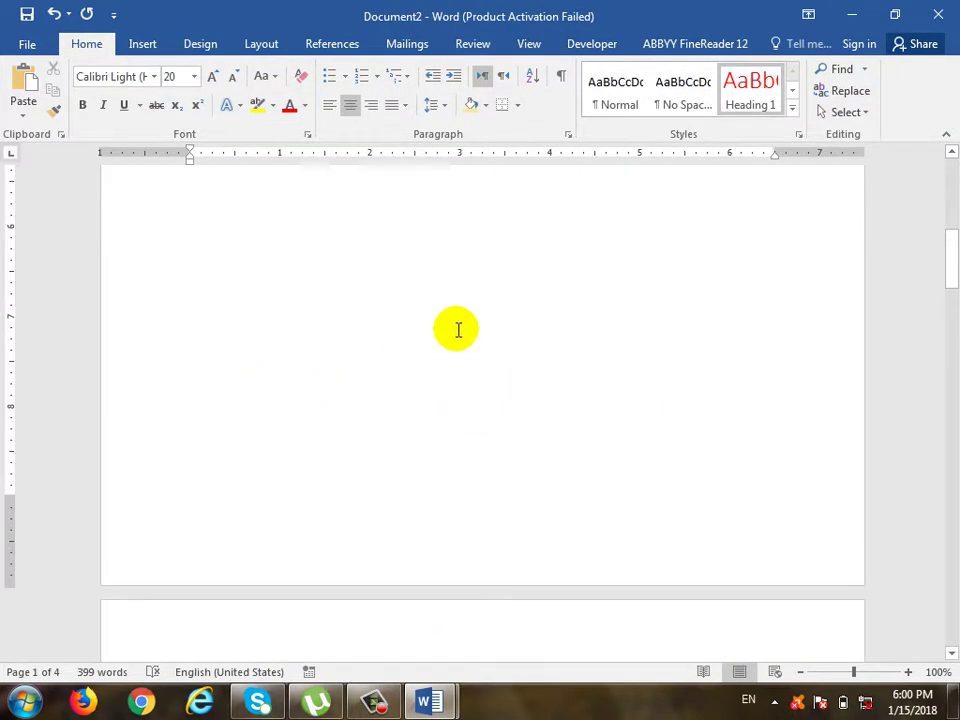
scroll(460, 320, "up", 5)
scroll(458, 312, "up", 1)
Step: Type 'Operating System:' and 'Windows 2010:' lines below the Windows: text
left_click(399, 496)
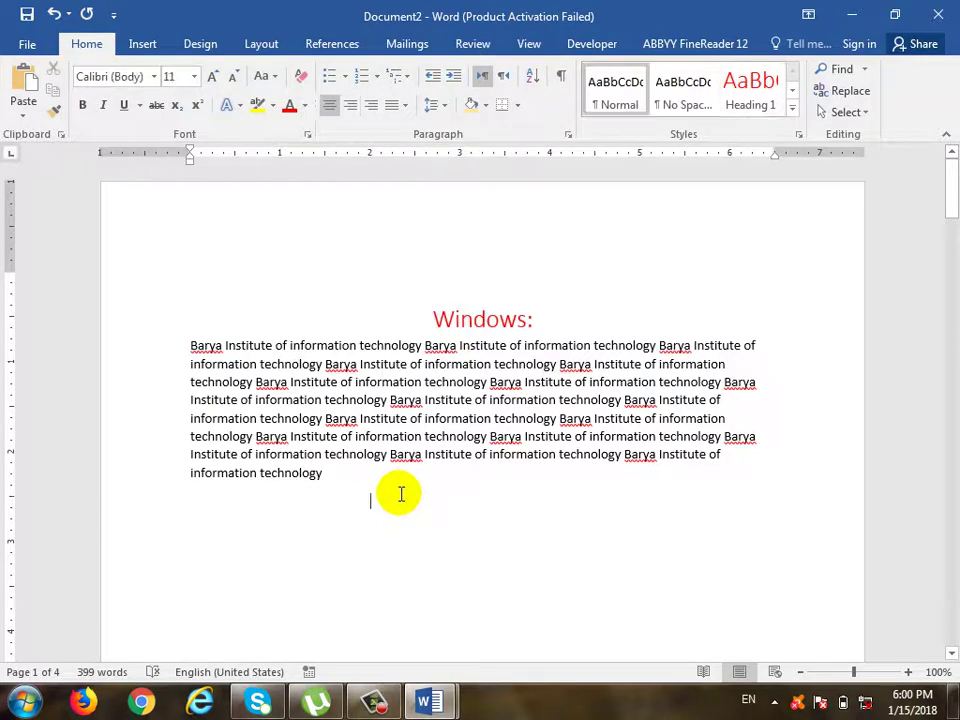
key("ctrl+Return")
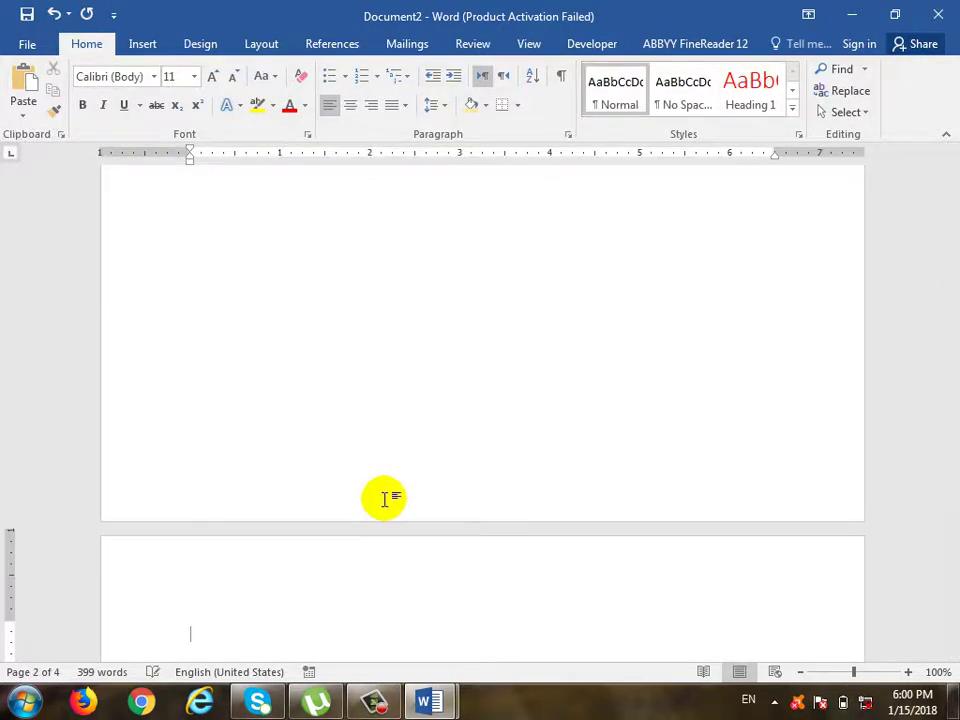
scroll(386, 499, "up", 8)
scroll(364, 391, "up", 2)
left_click(364, 391)
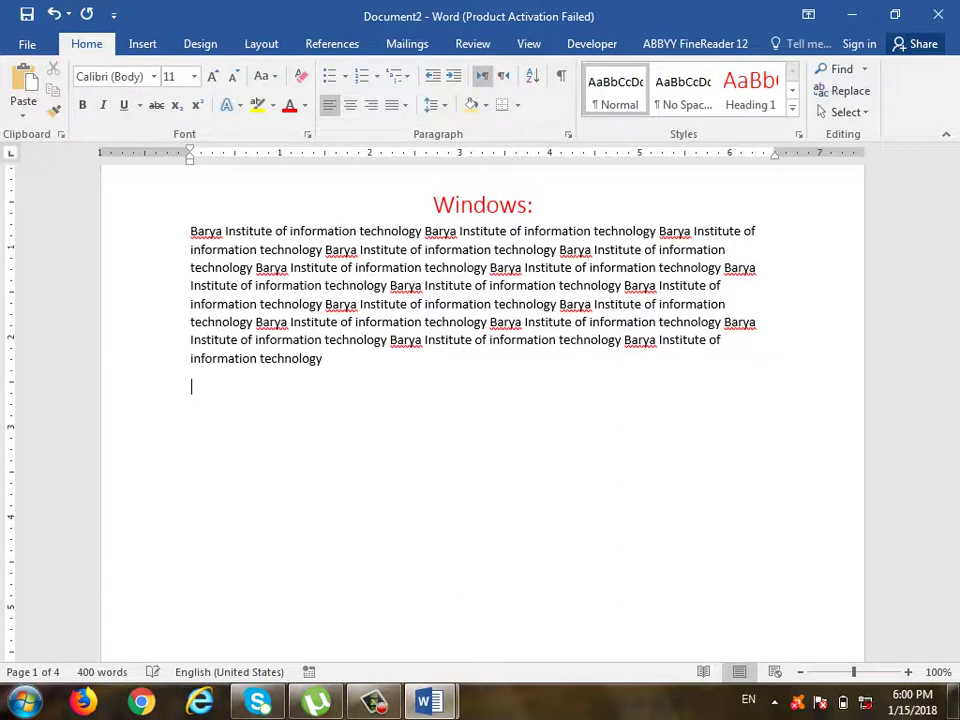
type("O")
key("BackSpace")
type("System")
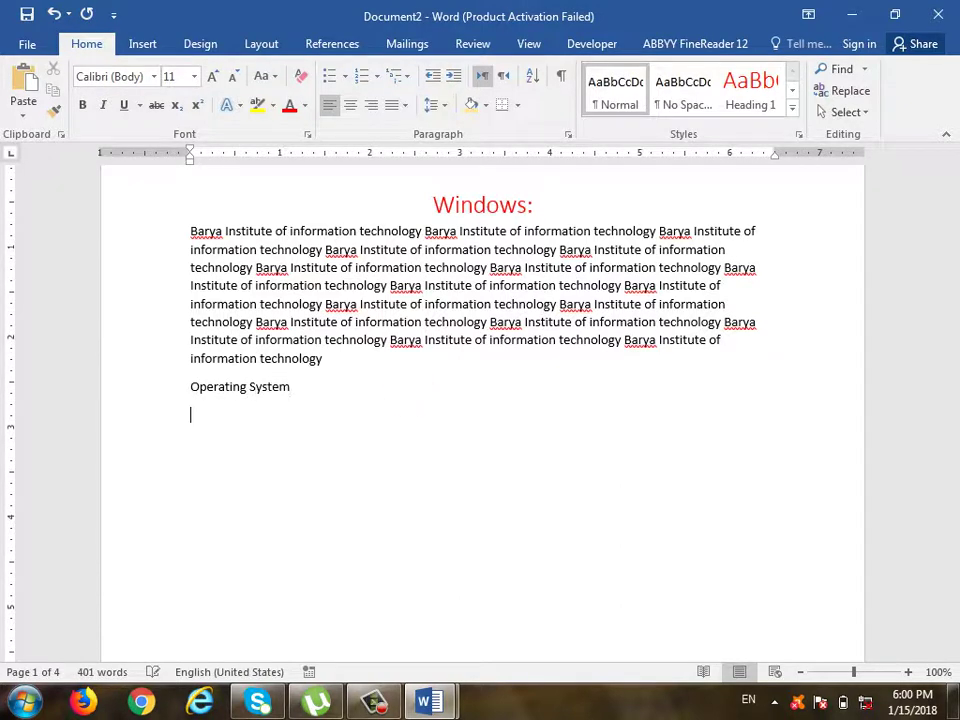
key("Return")
type("Windows 2010")
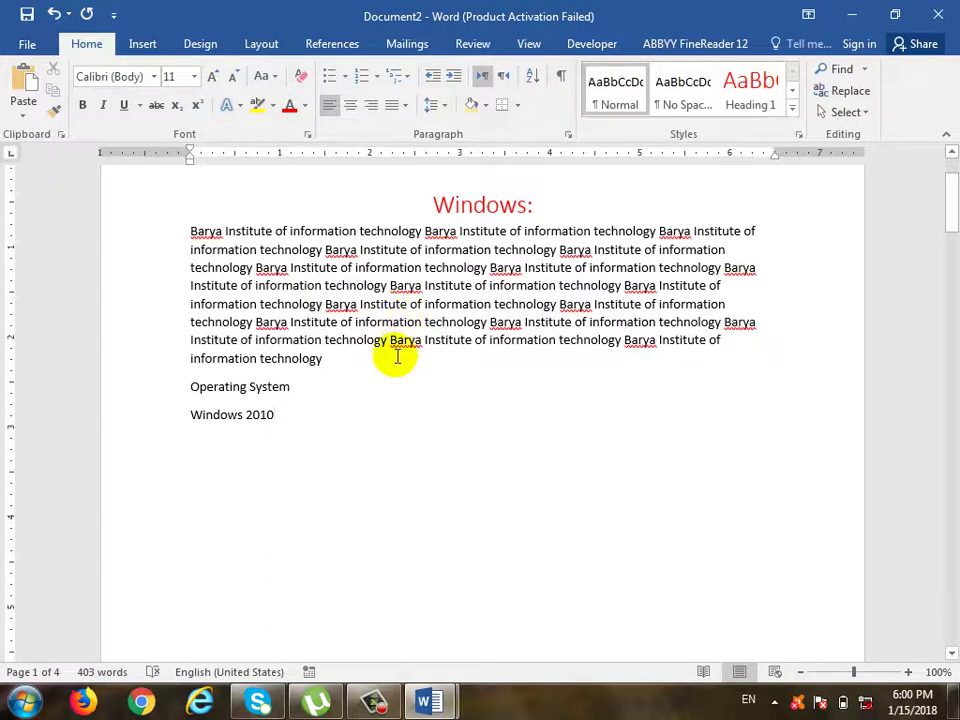
left_click(305, 395)
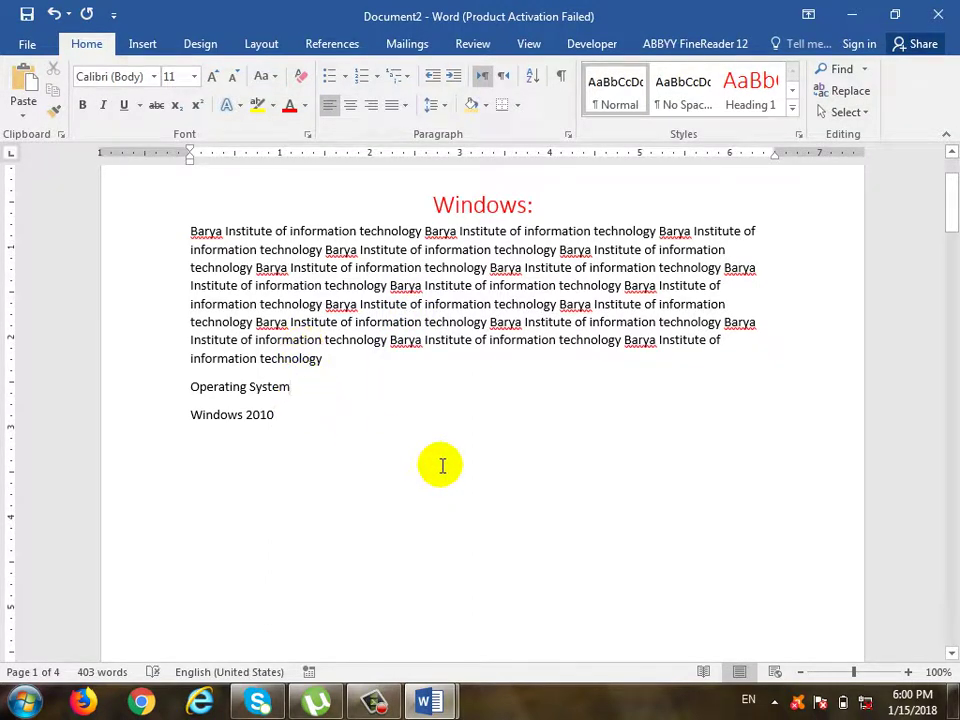
type(":")
Step: Paste the copied Barya Institute text under each of the two new subheadings
key("Return")
type("Barya Institute of information technology Barya Institute of information technology Barya Institute of information technology Barya Institute of information technology Barya Institute of information technology")
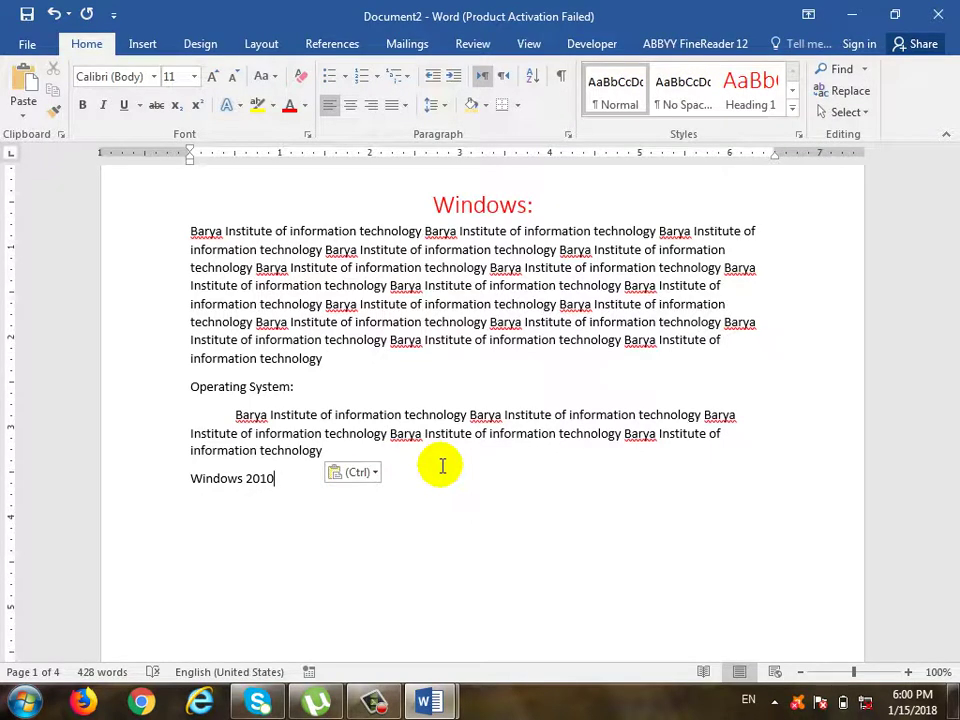
type(":")
key("Return")
type("Barya Institute of information technology Barya Institute of information technology Barya Institute of information technology Barya Institute of information technology")
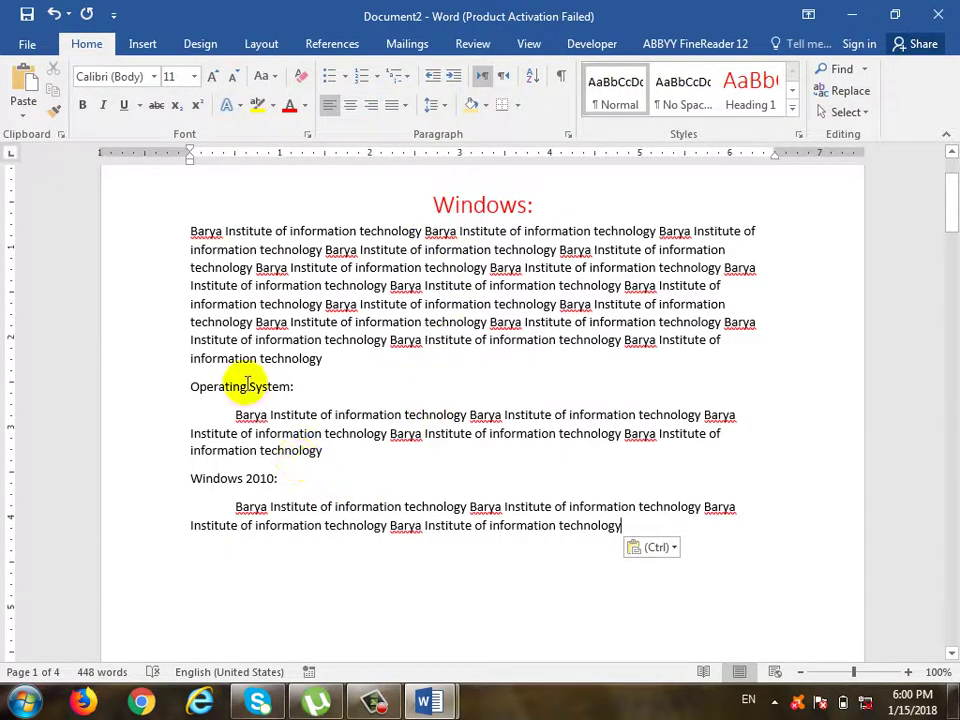
left_click(247, 386)
Step: Apply the Heading 2 style to the Operating System: and Windows 2010: lines
left_click(792, 112)
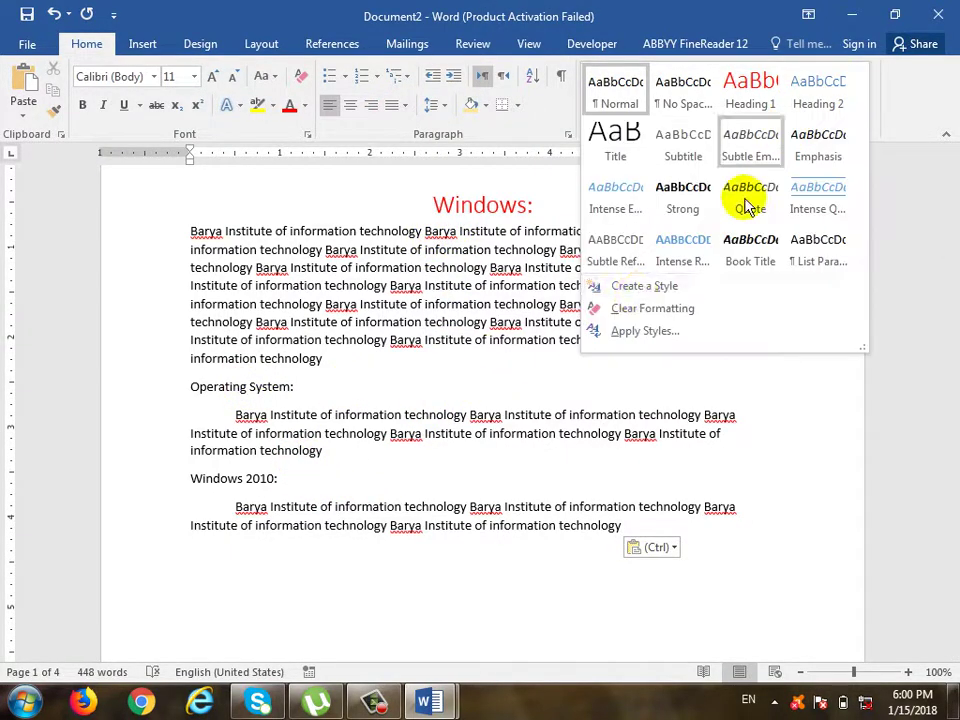
left_click(812, 110)
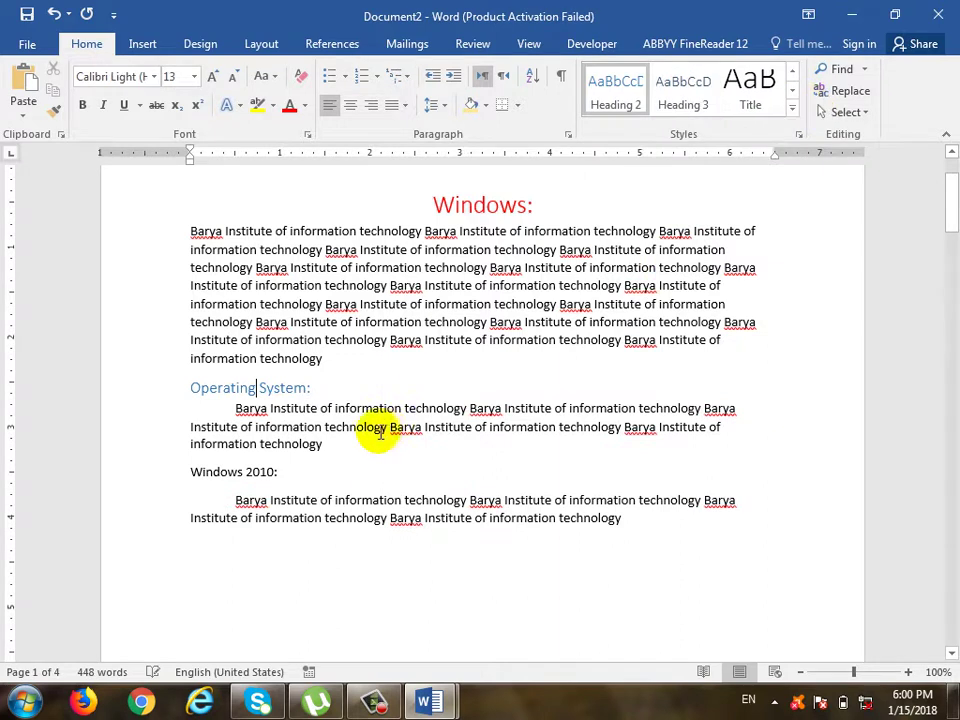
left_click(257, 472)
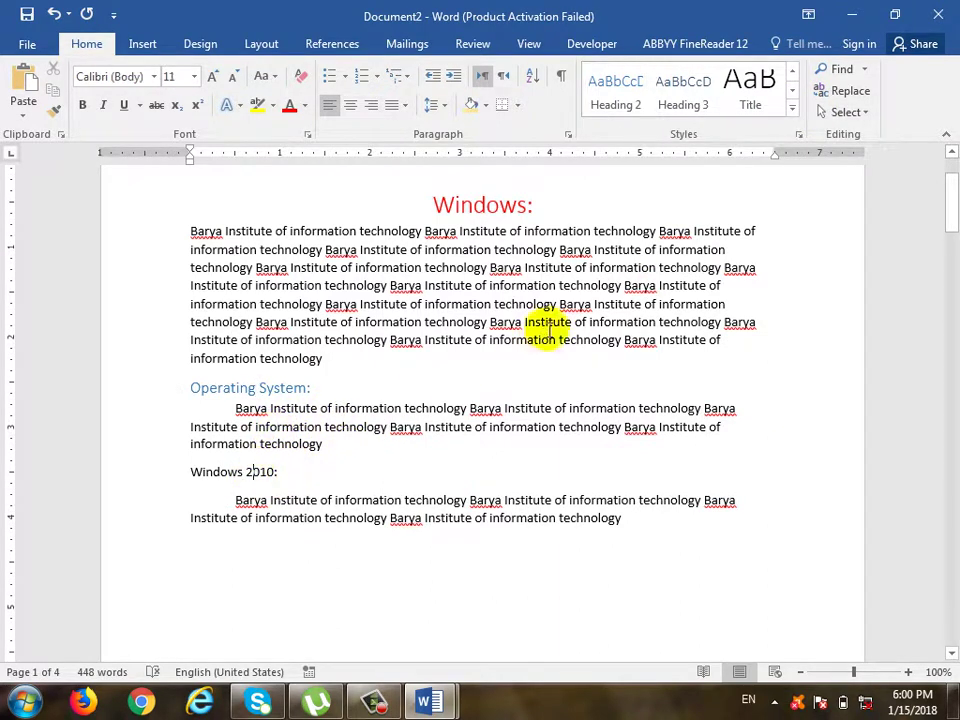
left_click(615, 95)
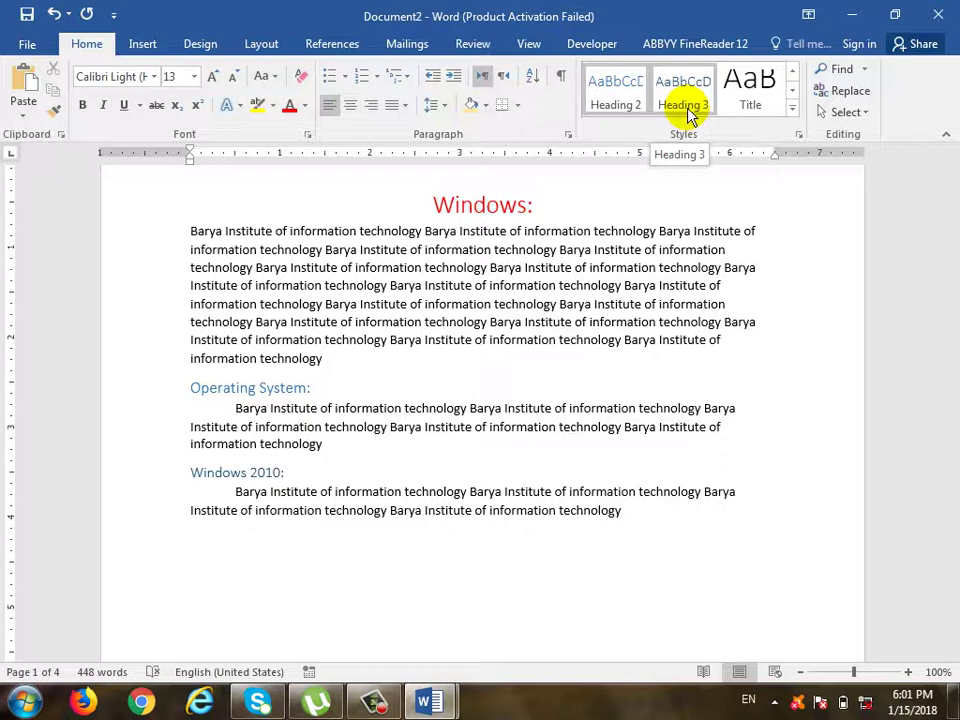
Step: Change the Heading 2 style's font colour to gold through Modify Style
left_click(312, 390)
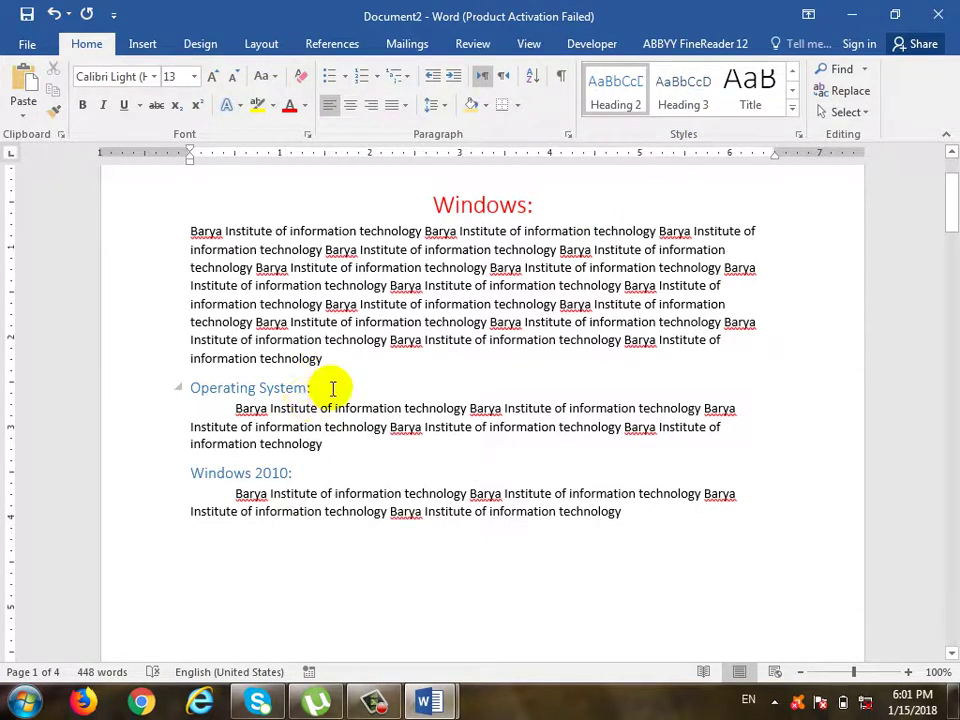
mouse_move(465, 205)
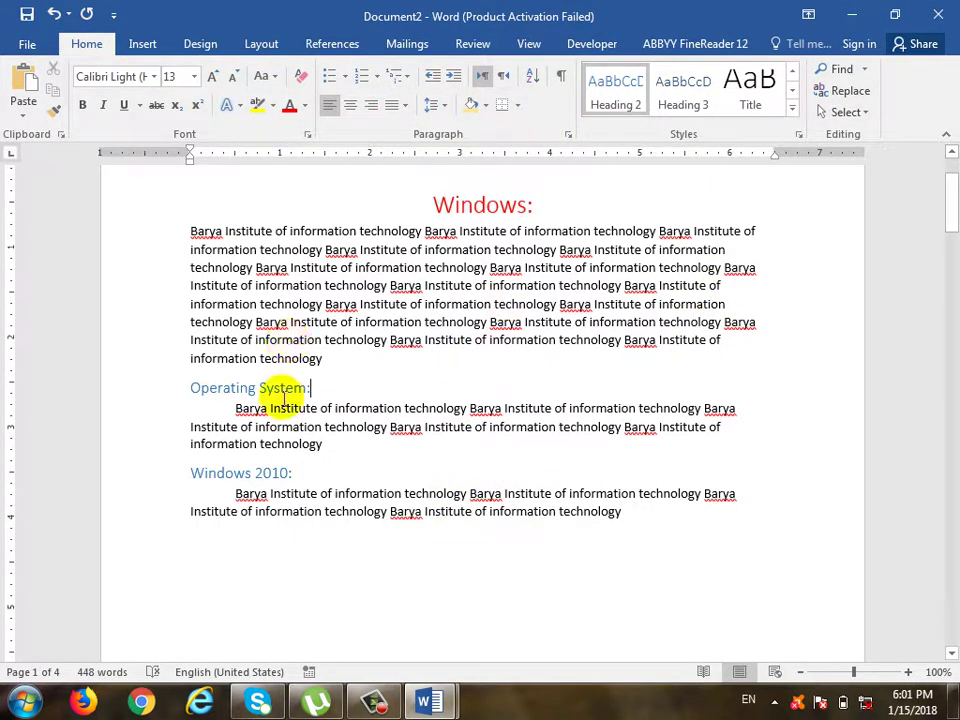
right_click(621, 85)
left_click(660, 120)
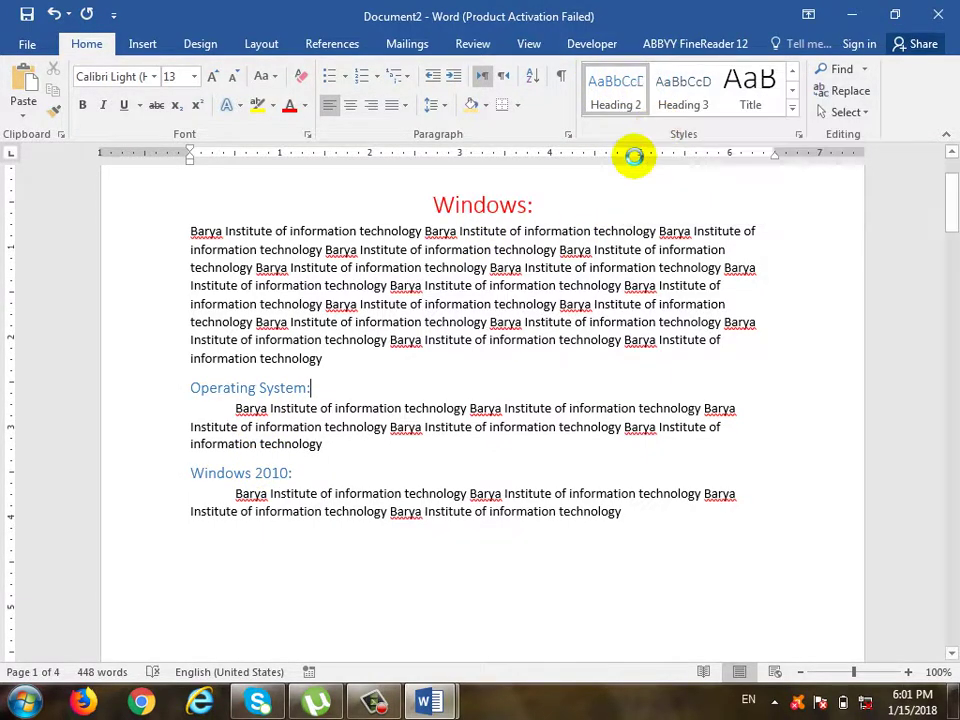
left_click(557, 236)
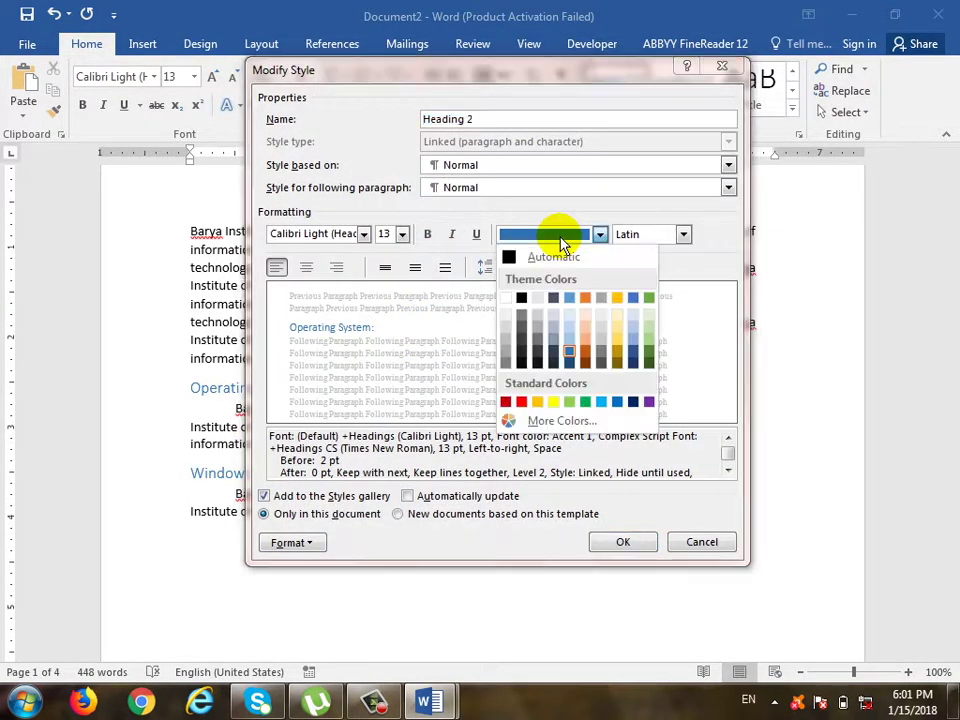
left_click(617, 297)
left_click(632, 547)
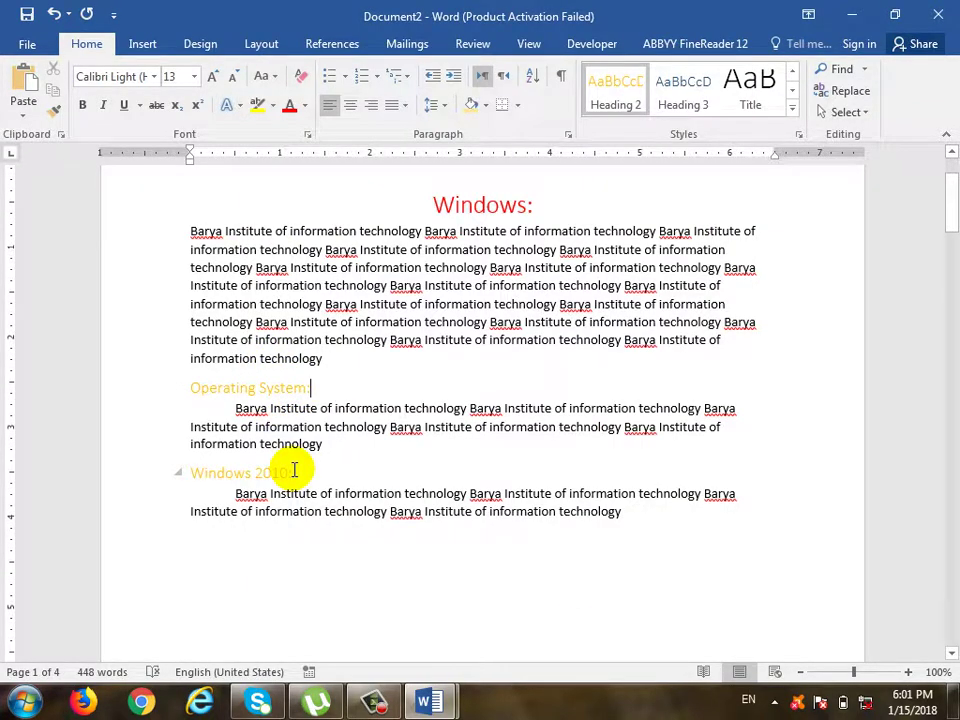
scroll(373, 407, "up", 3)
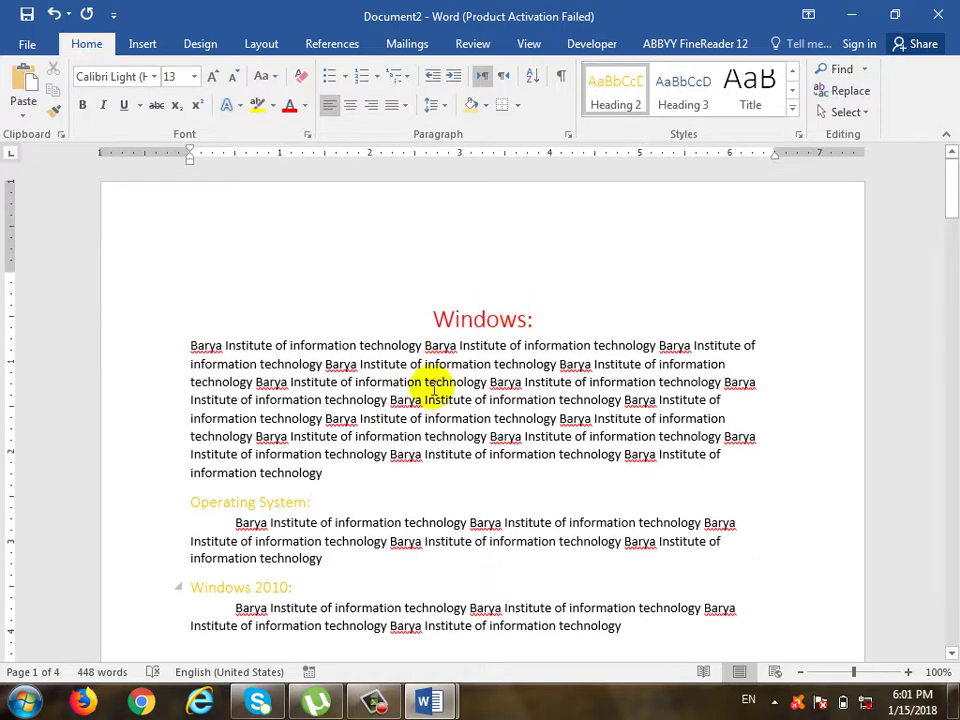
left_click(502, 320)
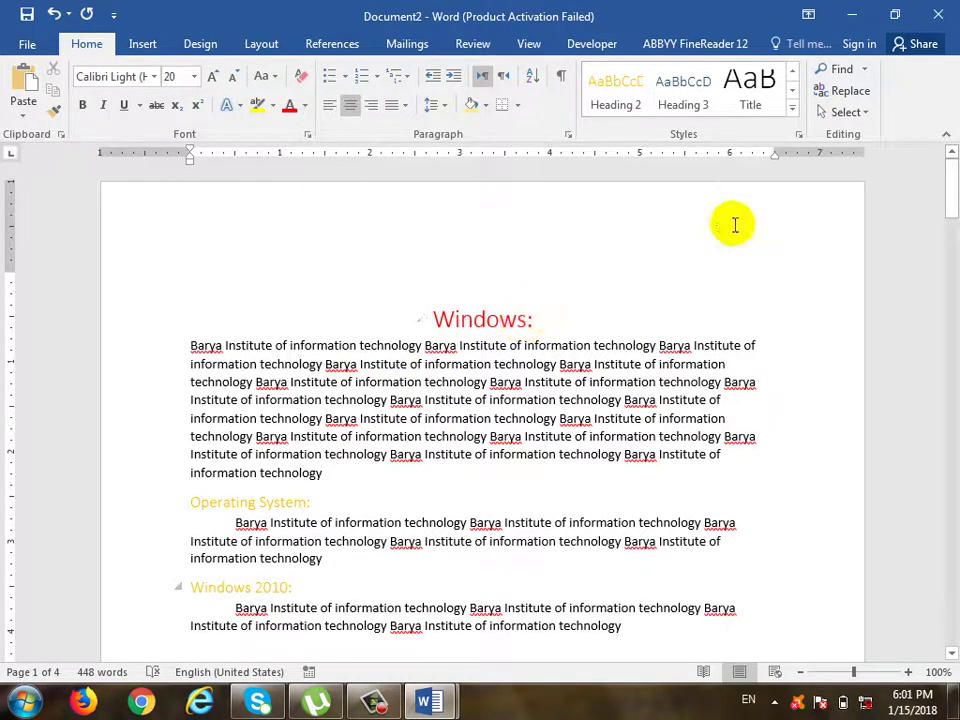
Step: Reapply Heading 1 to Windows: and change the Heading 1 style to left alignment
left_click(791, 108)
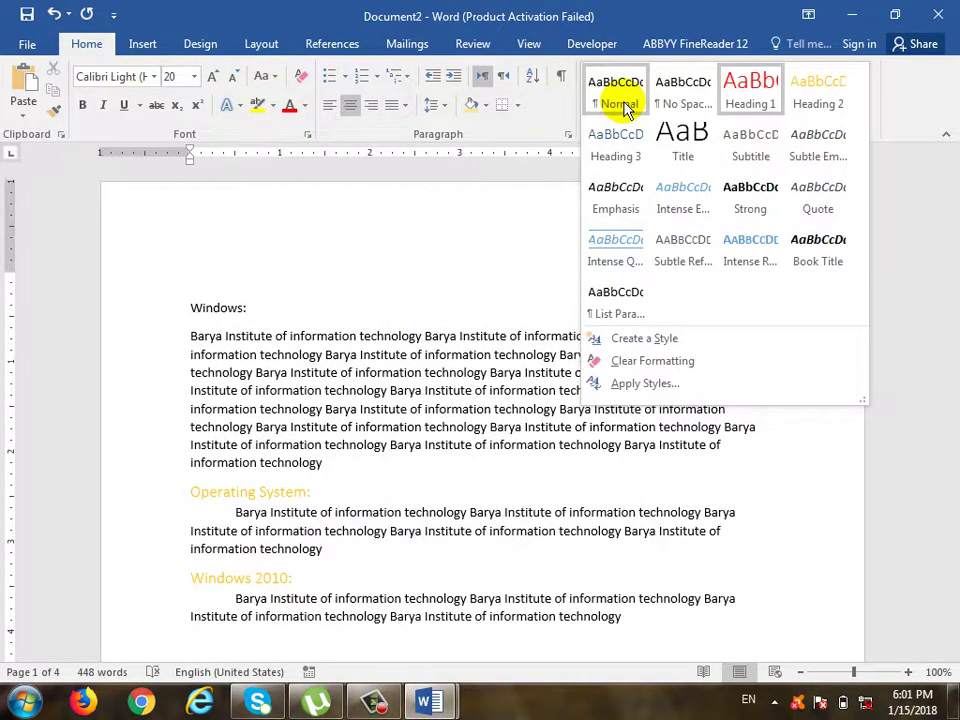
left_click(624, 108)
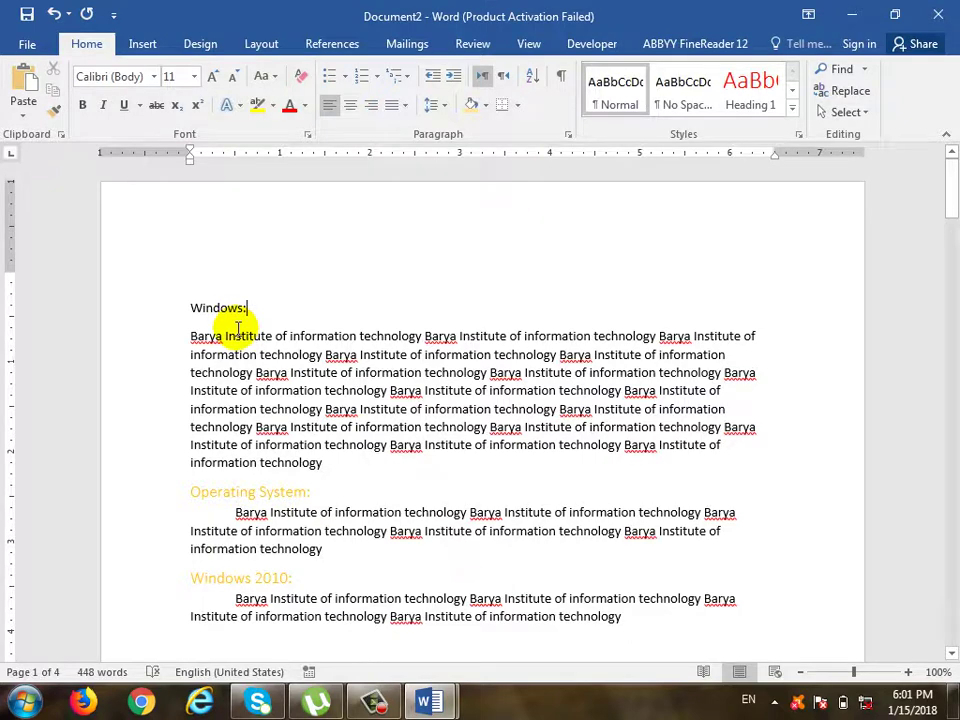
left_click(745, 105)
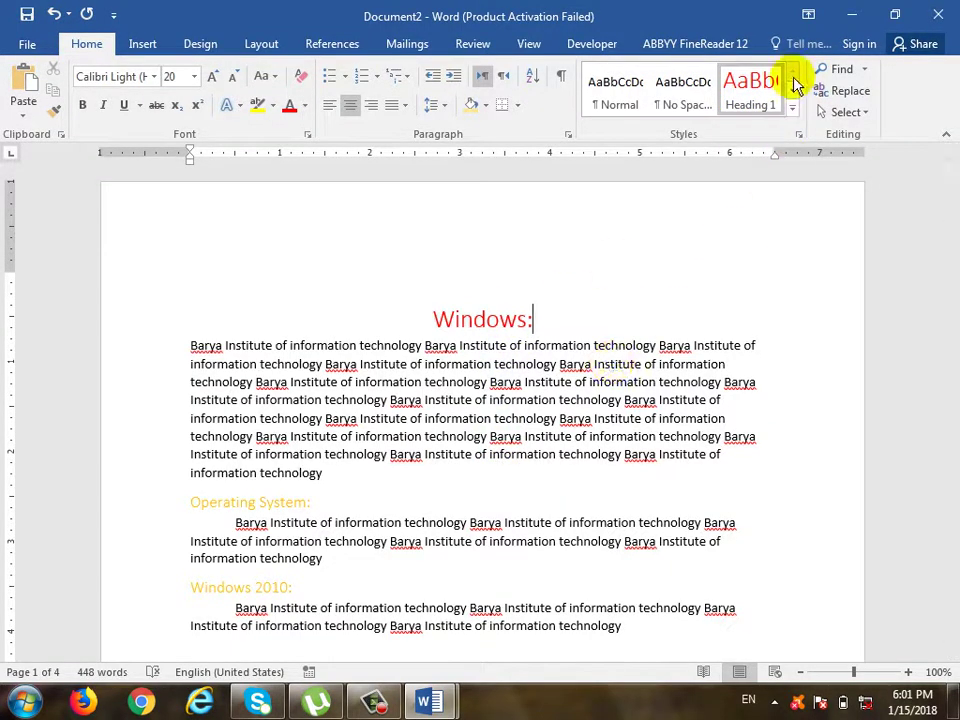
right_click(752, 90)
left_click(568, 121)
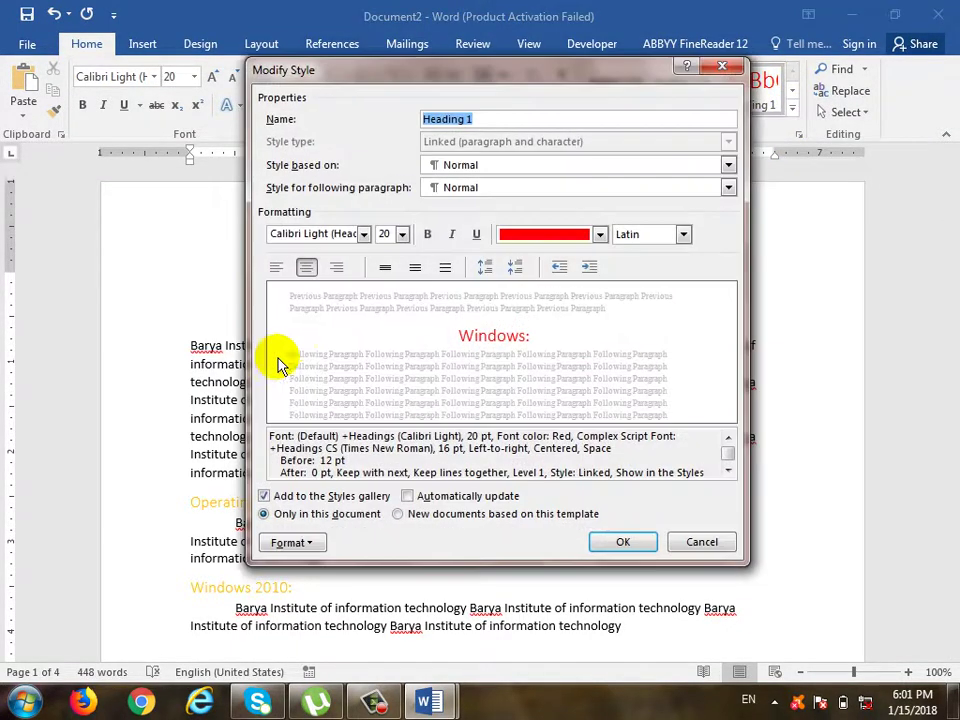
left_click(278, 268)
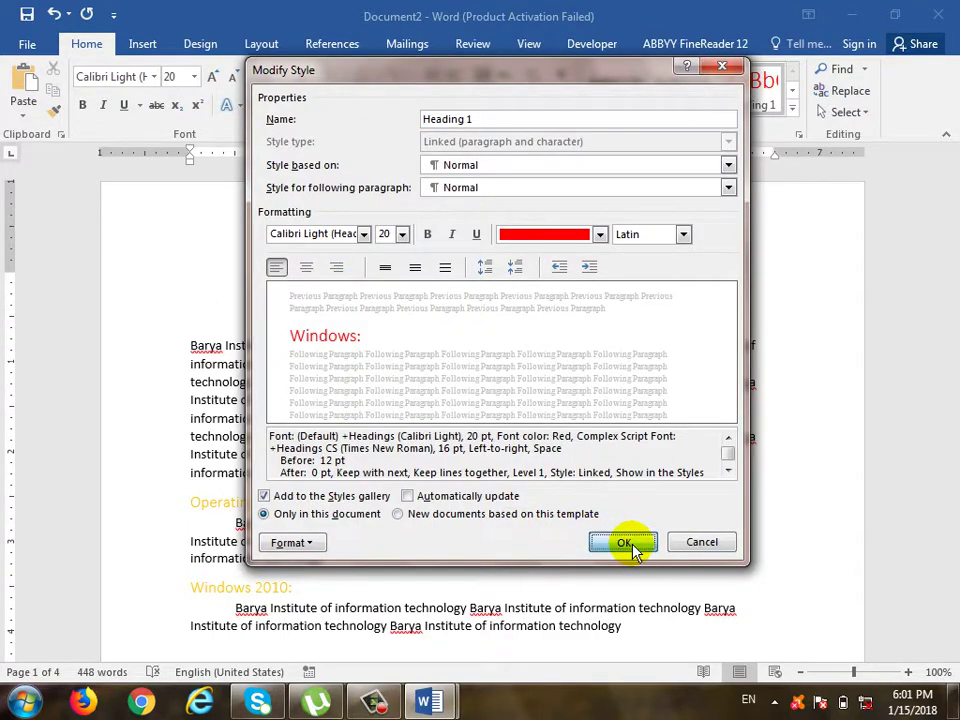
left_click(625, 543)
Step: Bring up the Navigation pane's search box from the Find menu
scroll(298, 428, "down", 5)
scroll(298, 429, "down", 8)
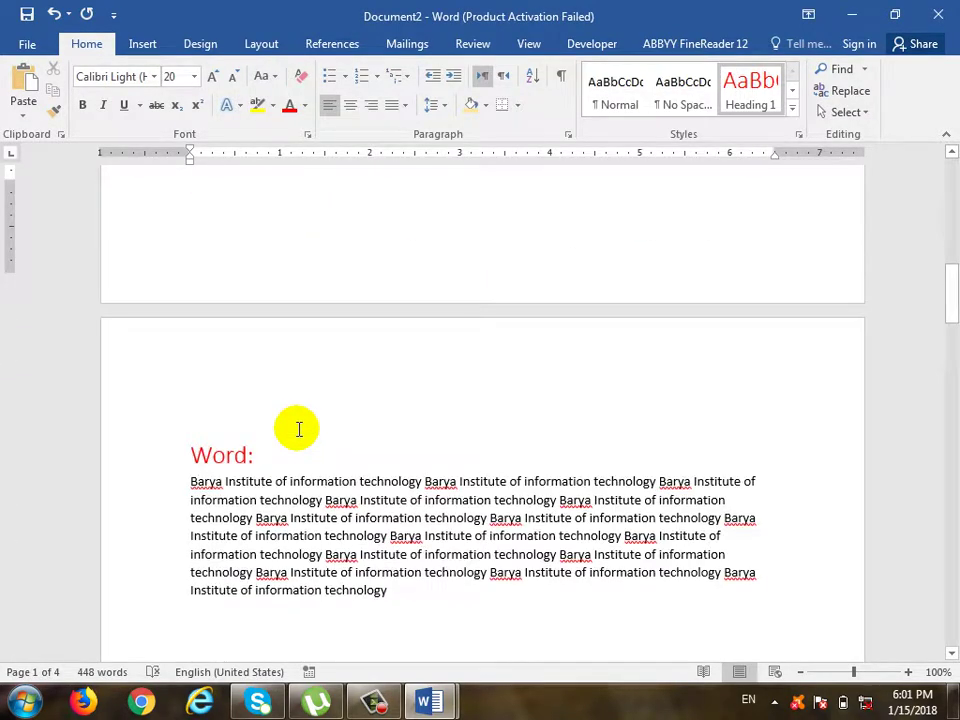
scroll(375, 440, "up", 7)
scroll(375, 447, "up", 4)
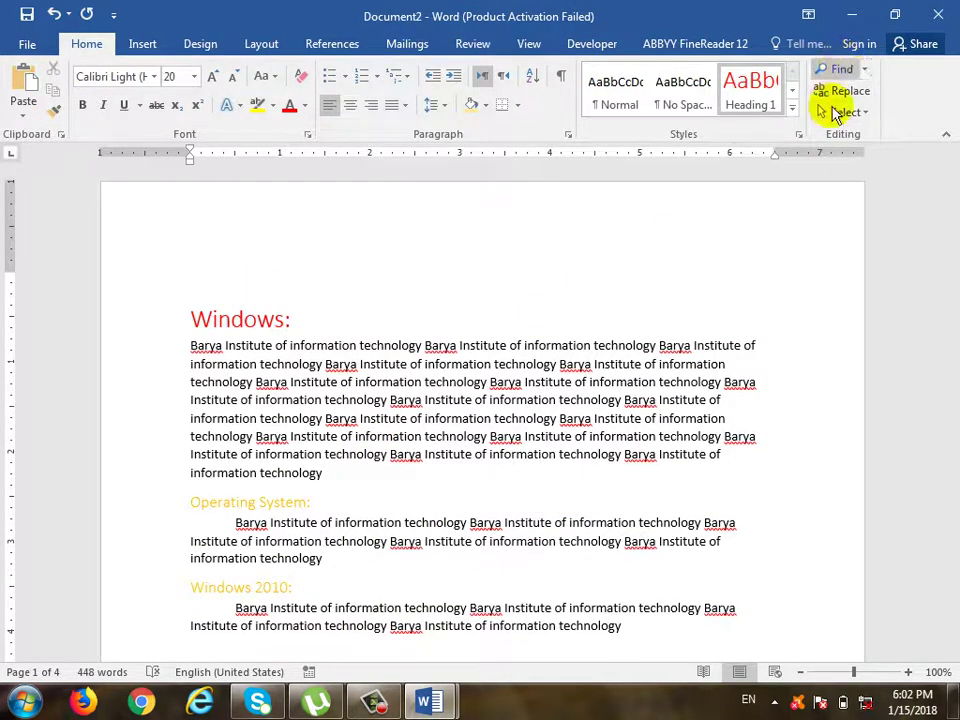
left_click(718, 278)
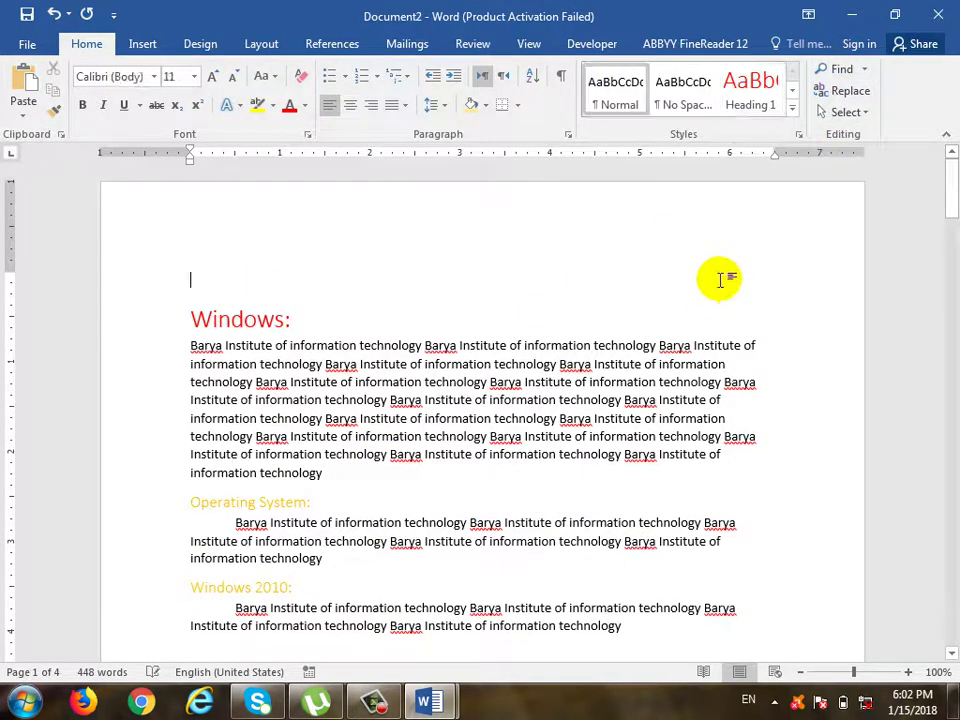
left_click(866, 69)
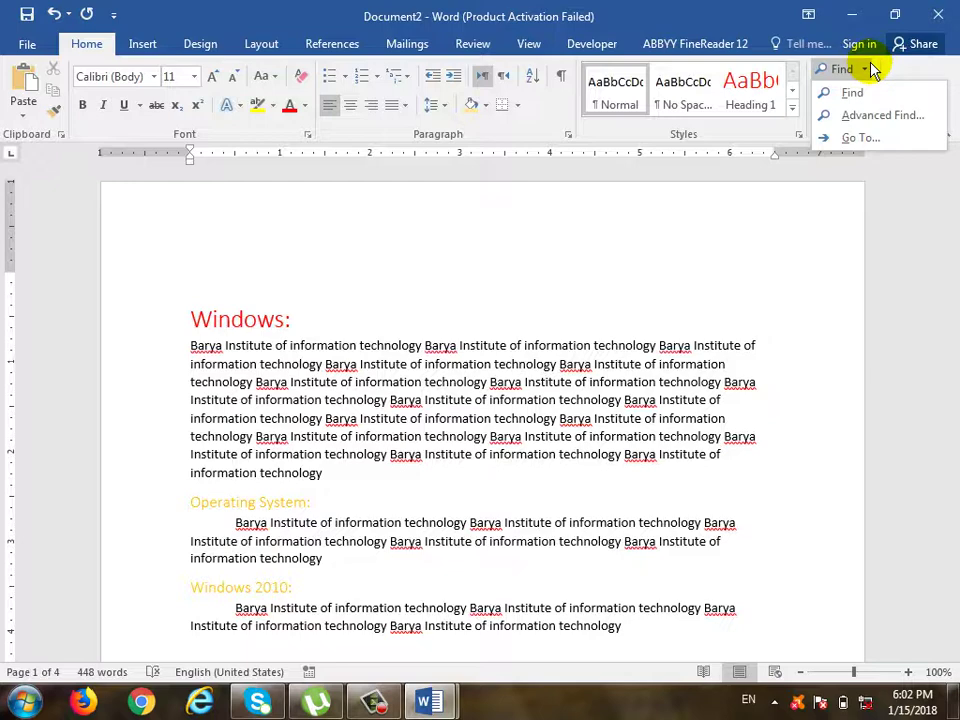
left_click(852, 92)
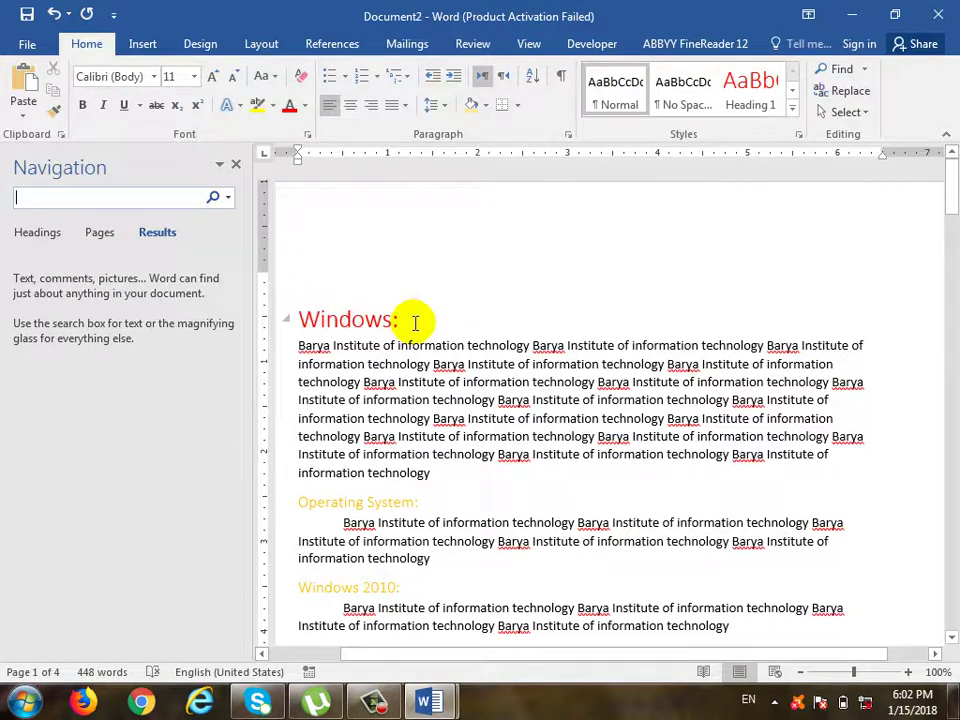
Step: Search the Navigation pane and jump to the Operating System heading
mouse_move(949, 205)
left_mouse_down()
mouse_move(947, 214)
mouse_move(945, 174)
left_mouse_up()
type("Operating")
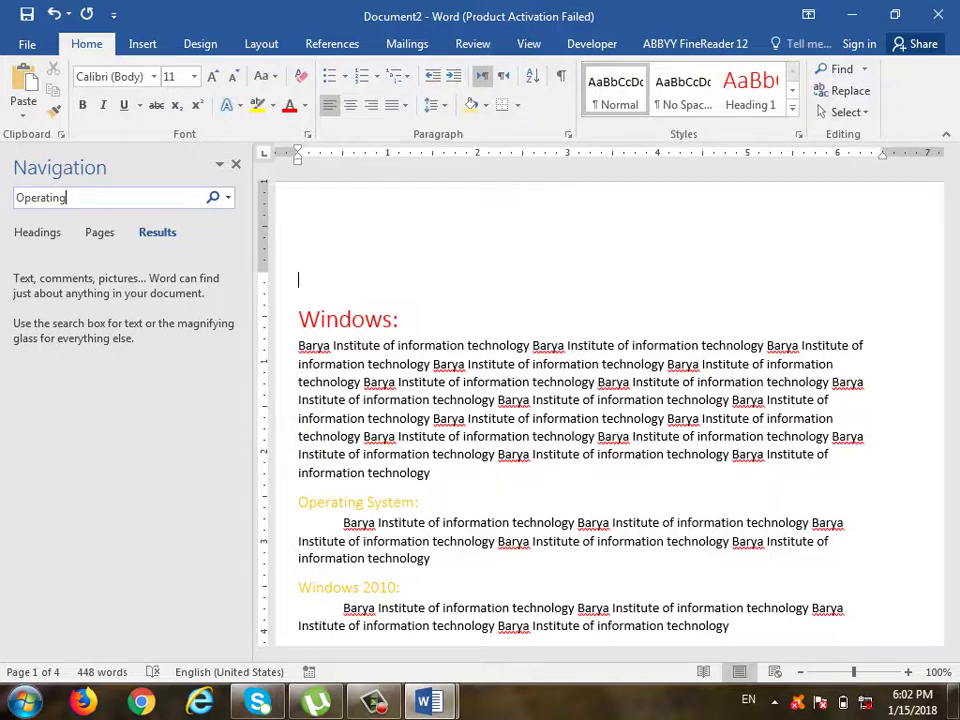
type("stye")
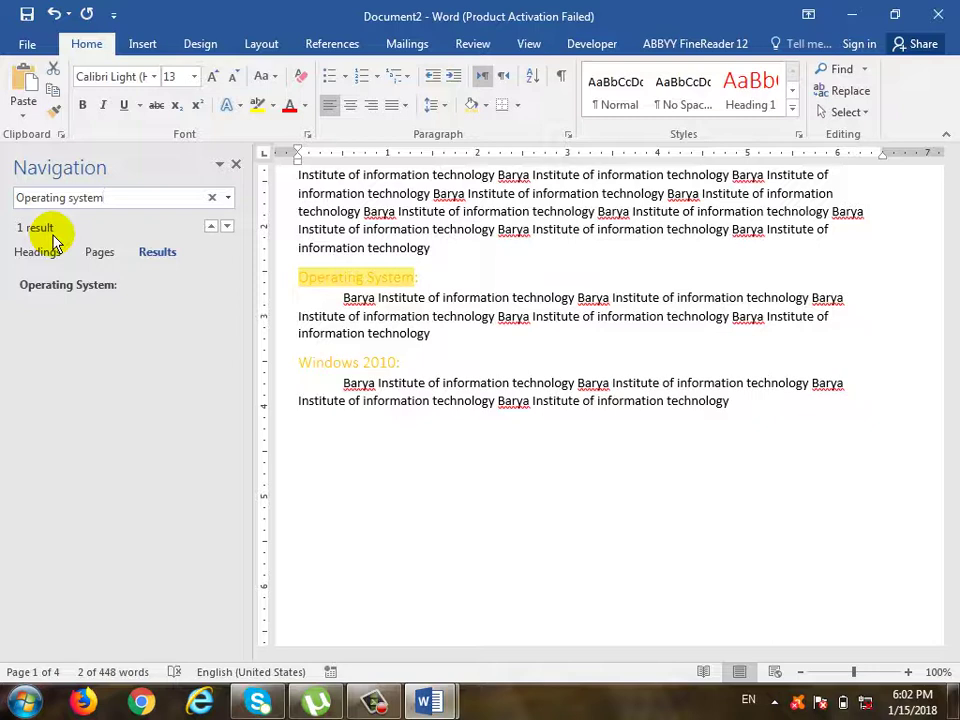
left_click(78, 289)
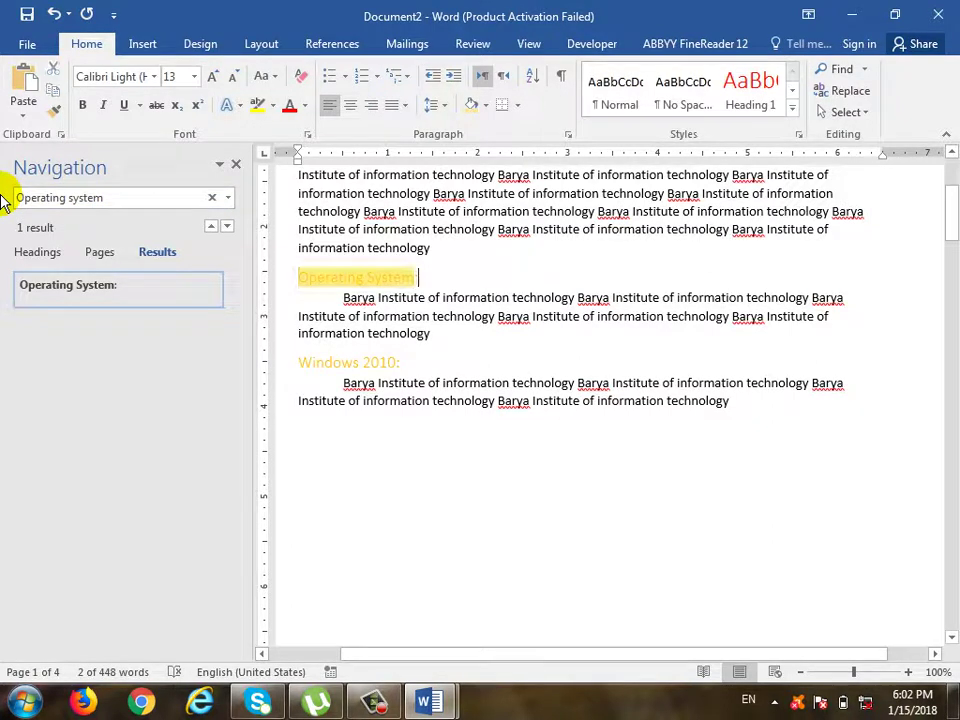
Step: Add a 'B' after the Operating System heading and select the old search term
key("End")
type("B")
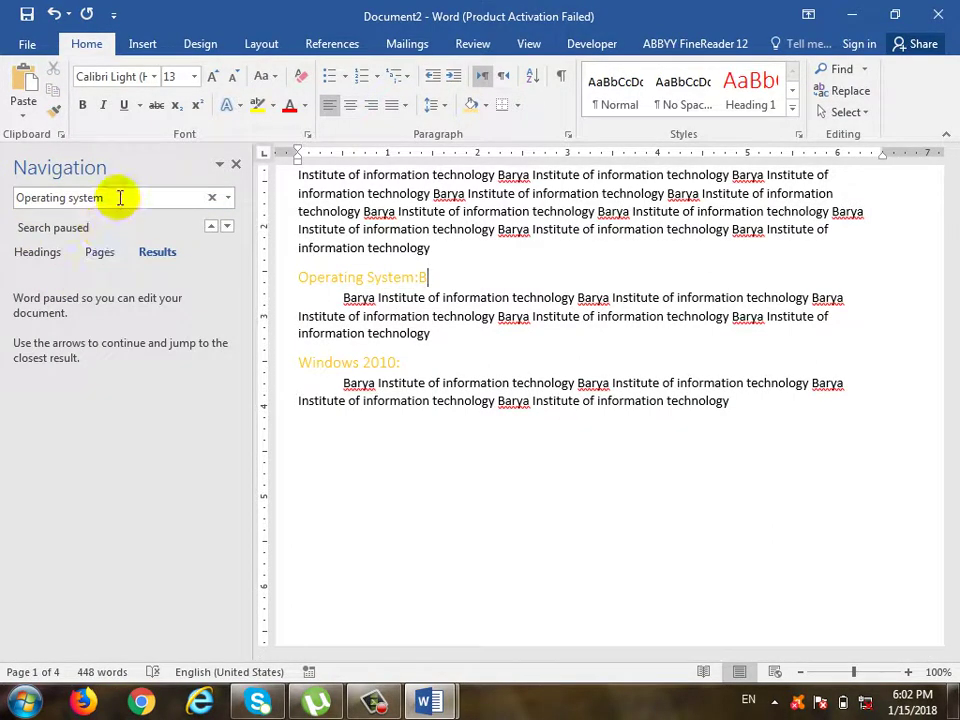
left_click_drag(36, 198, 15, 198)
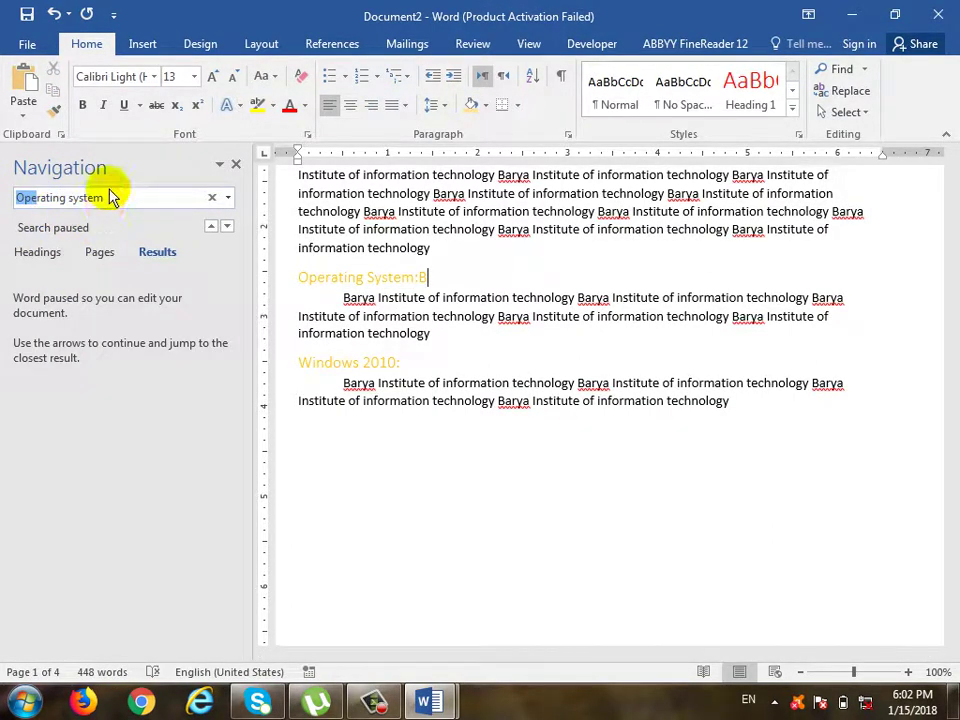
left_click_drag(106, 198, 3, 208)
type("barya")
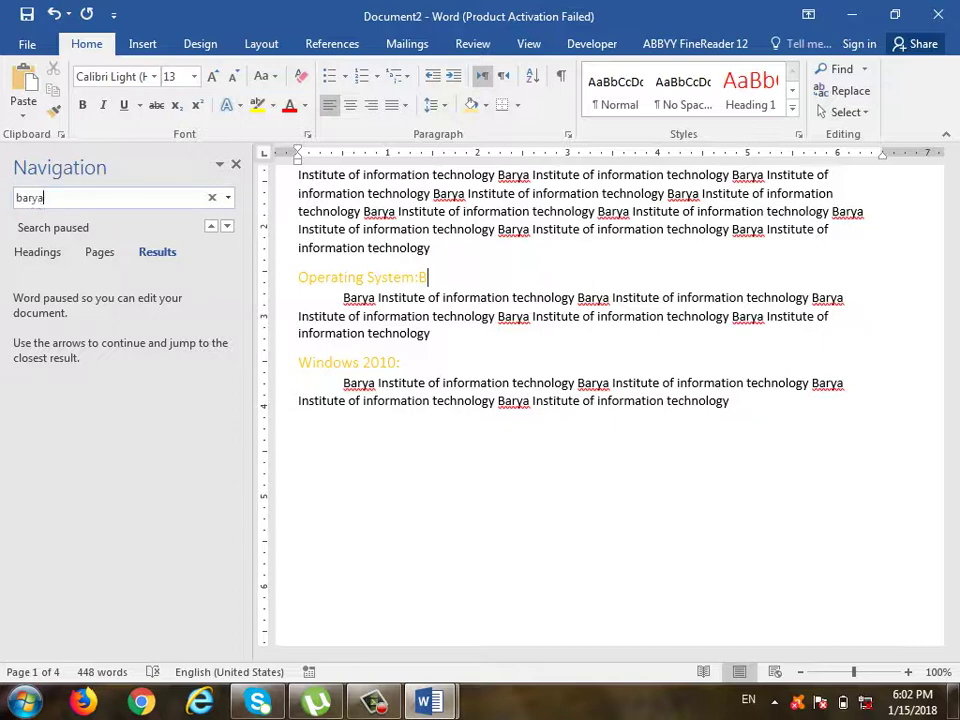
Step: Run the barya search, visit its first three matches, then close the Navigation pane
key("Return")
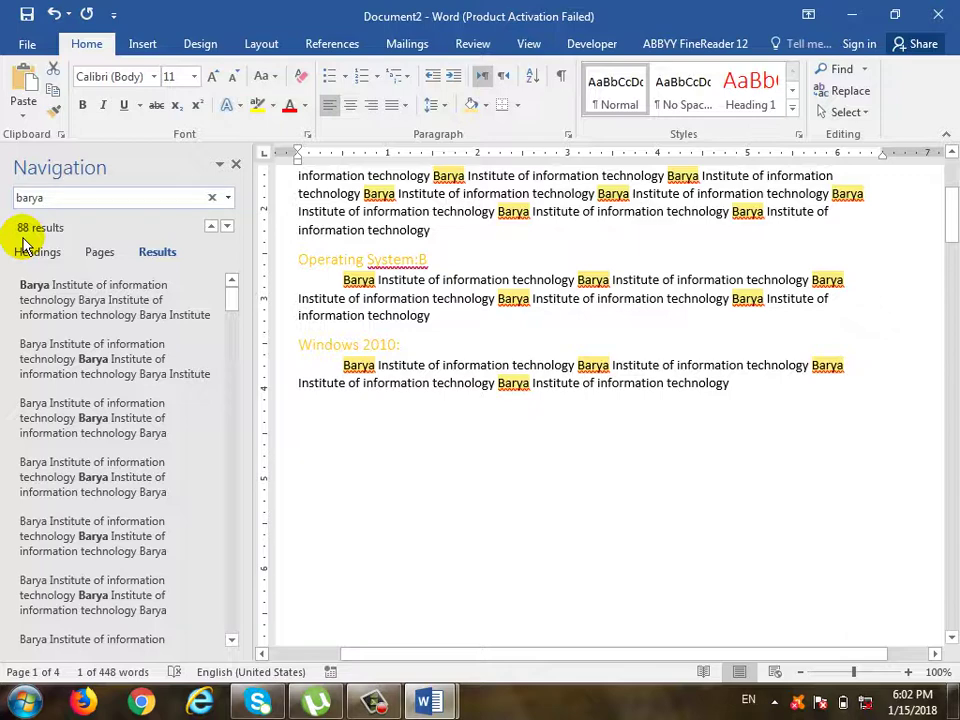
left_click(30, 292)
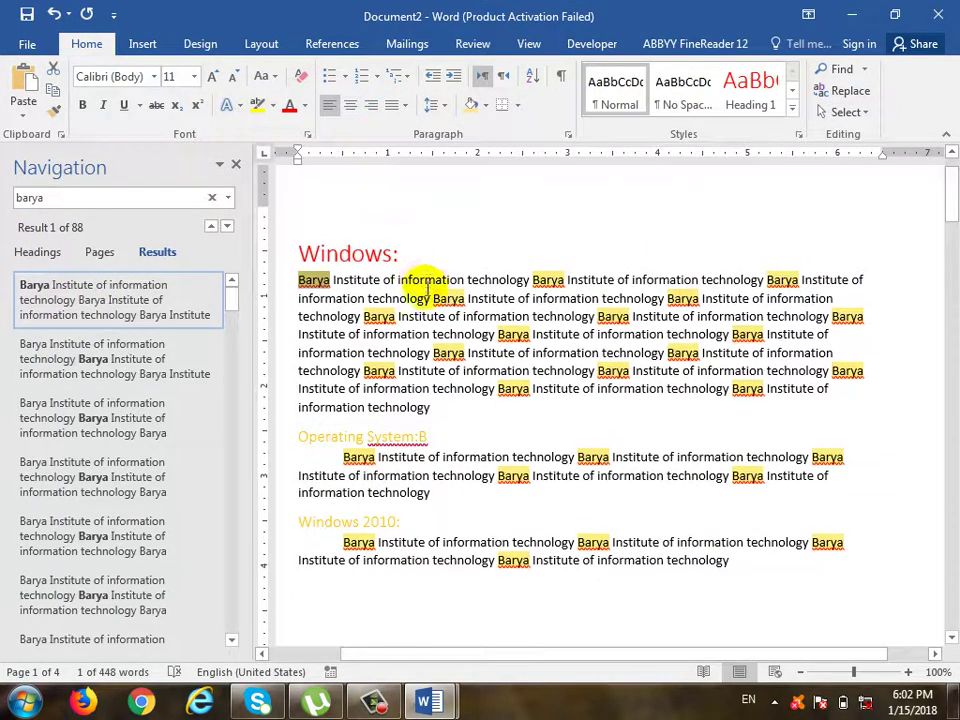
left_click(133, 368)
left_click(80, 418)
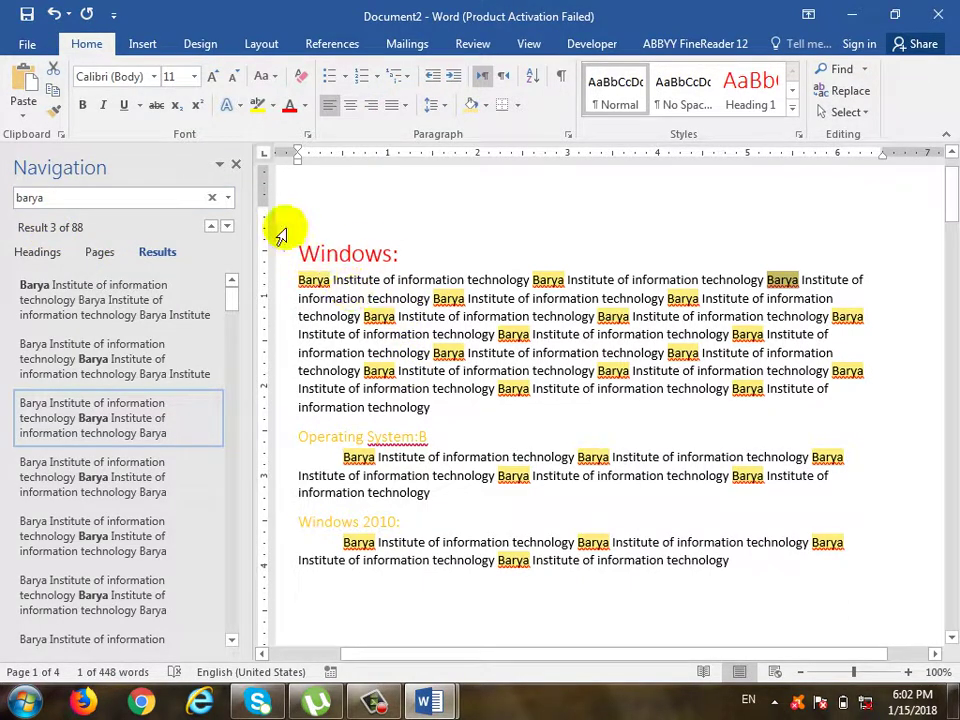
left_click(236, 164)
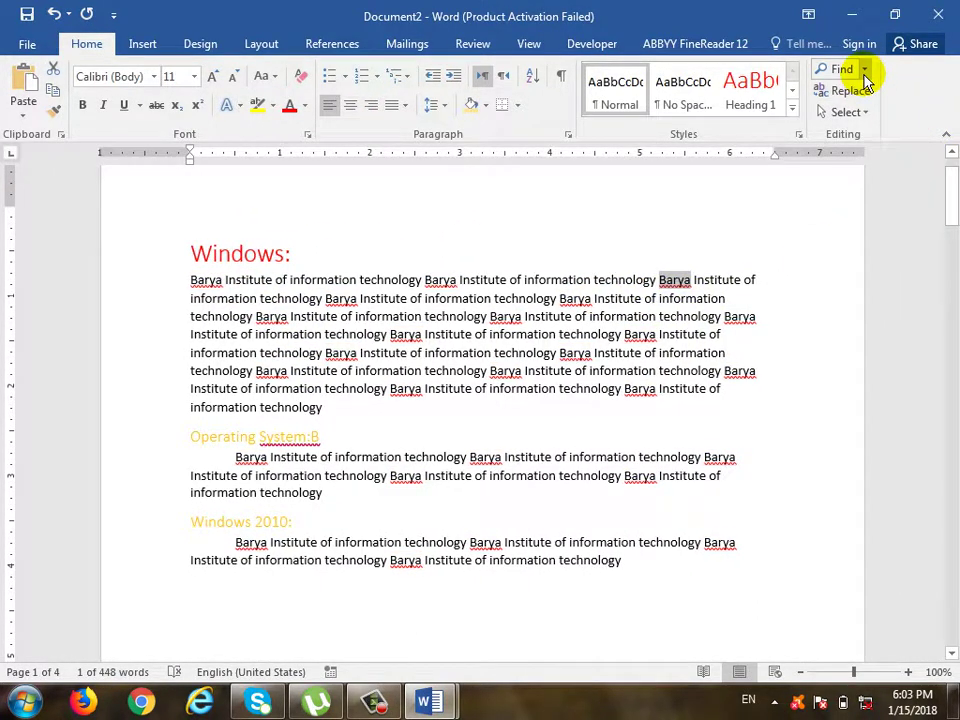
Step: Open Advanced Find and move its window lower, out of the way
left_click(865, 72)
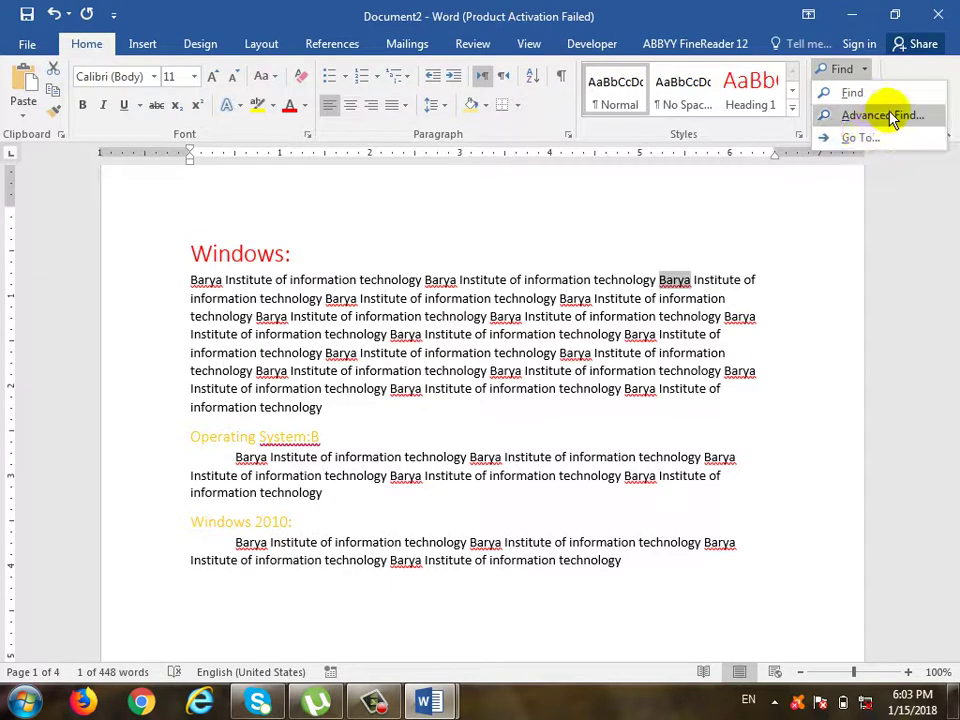
left_click(890, 116)
left_click_drag(638, 58, 588, 222)
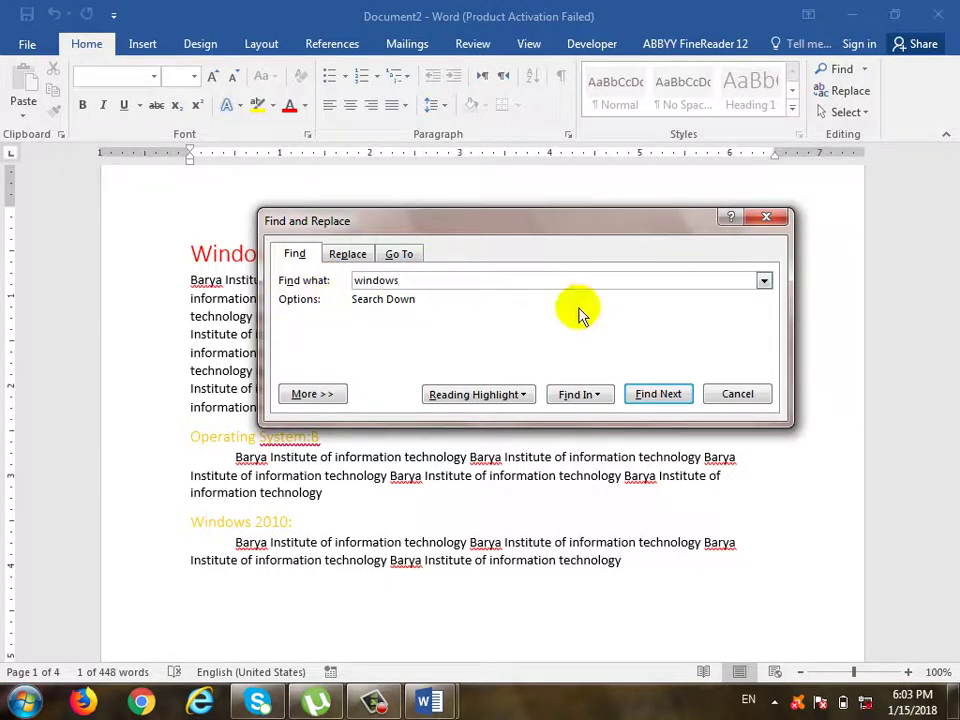
Step: Step through 'windows' matches, wrapping from the document's beginning, to the Windows 2010: heading
left_click(660, 393)
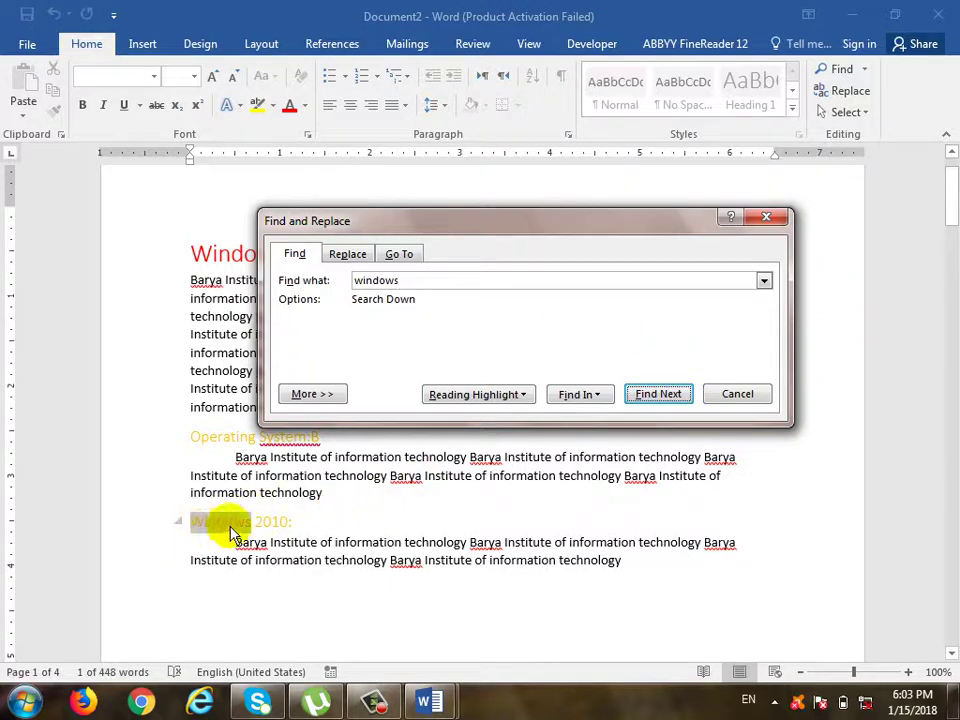
left_click(670, 393)
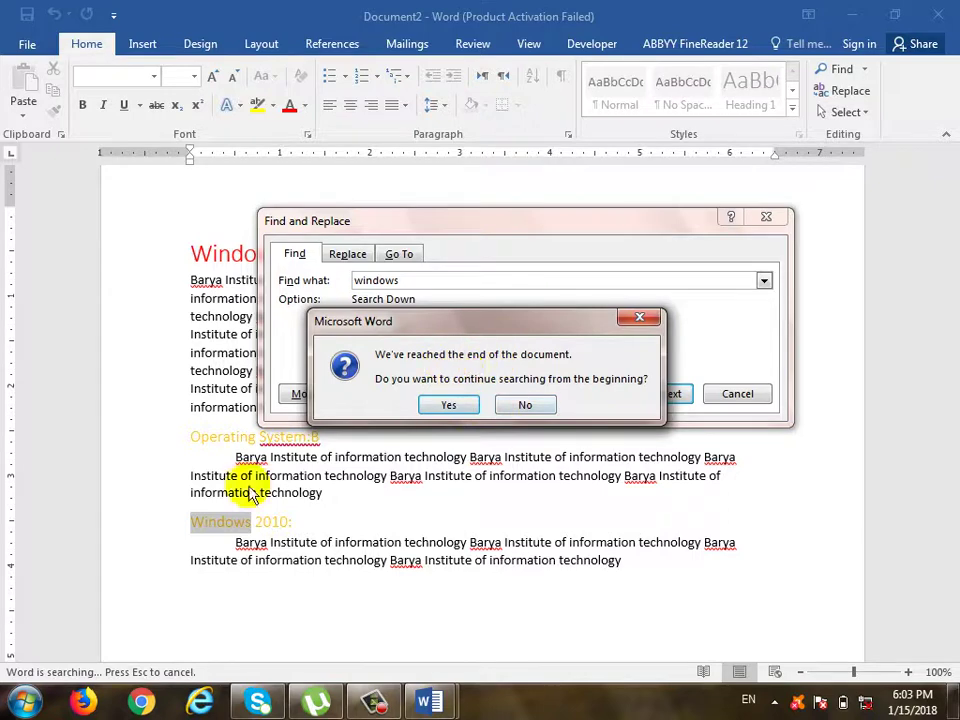
left_click(440, 414)
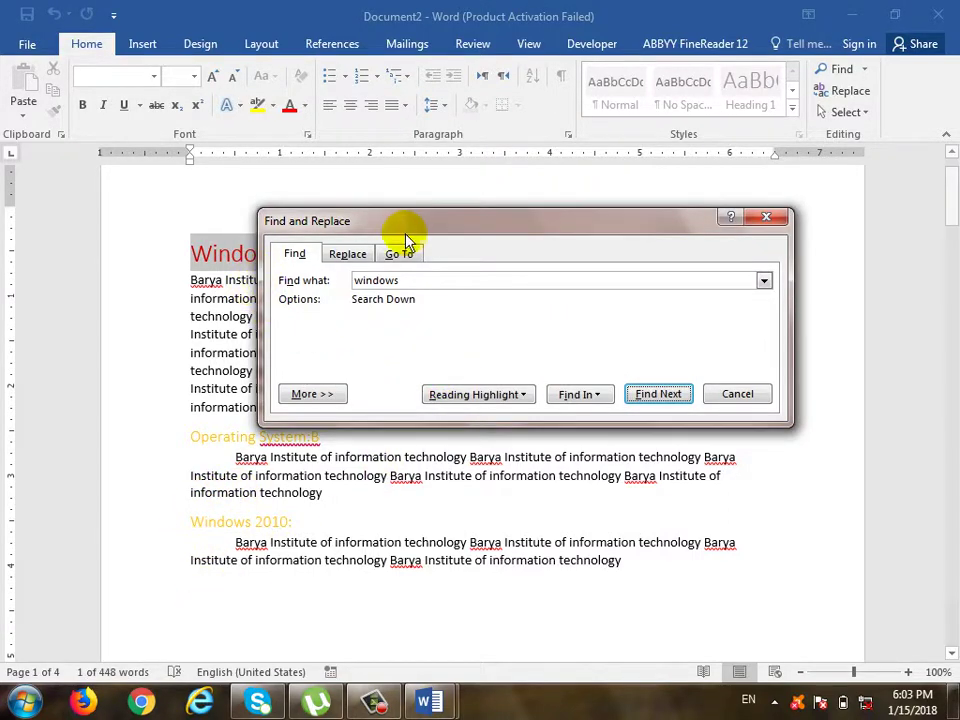
left_click_drag(406, 236, 428, 234)
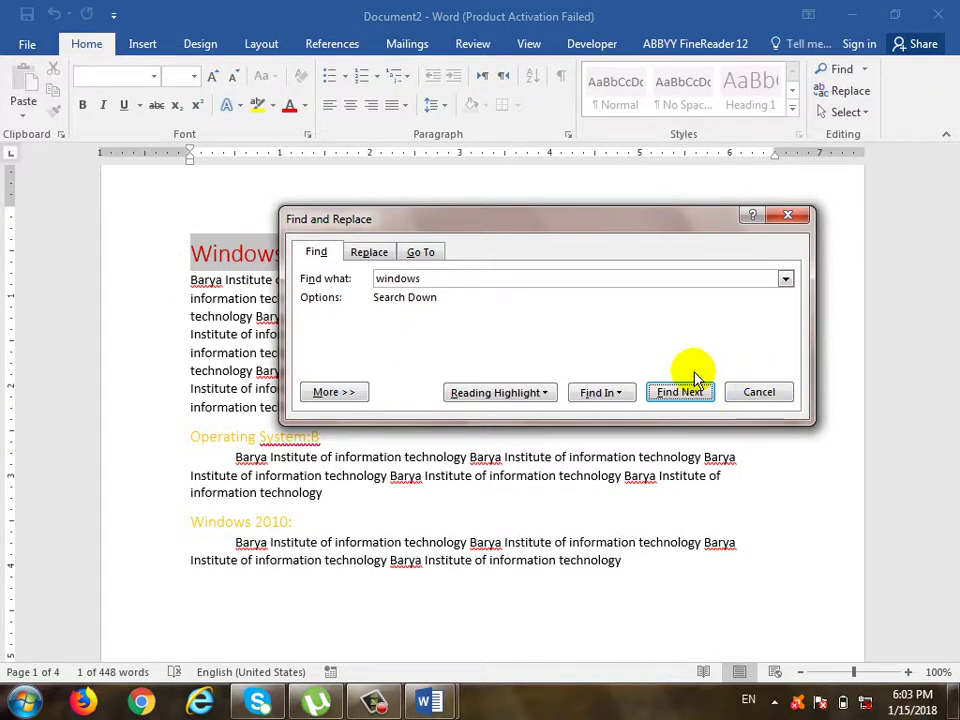
left_click(680, 392)
left_click(484, 400)
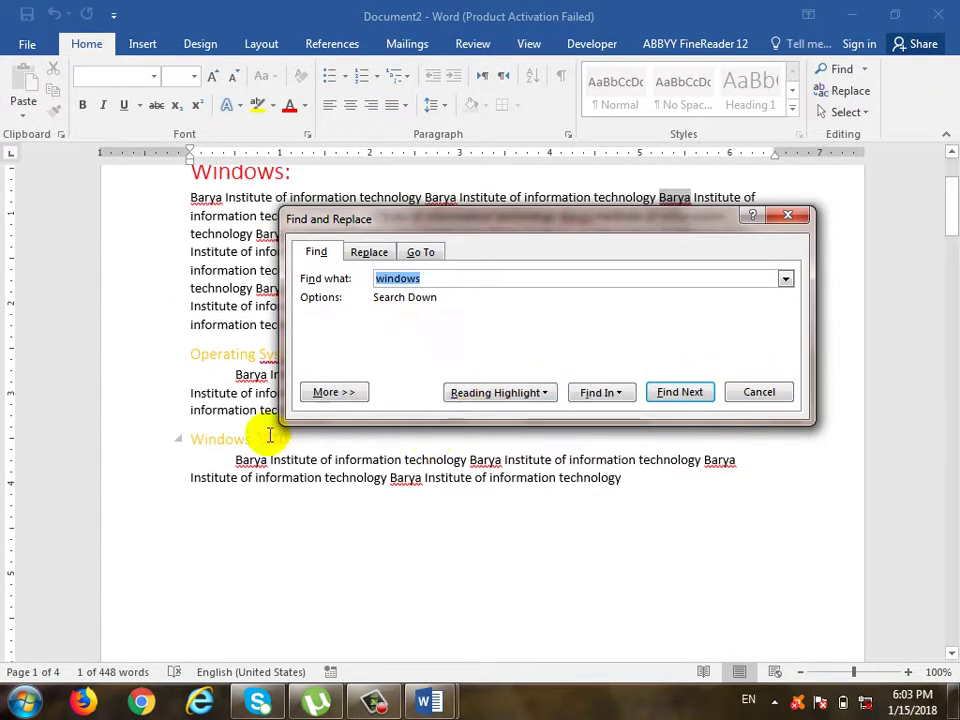
left_click(680, 392)
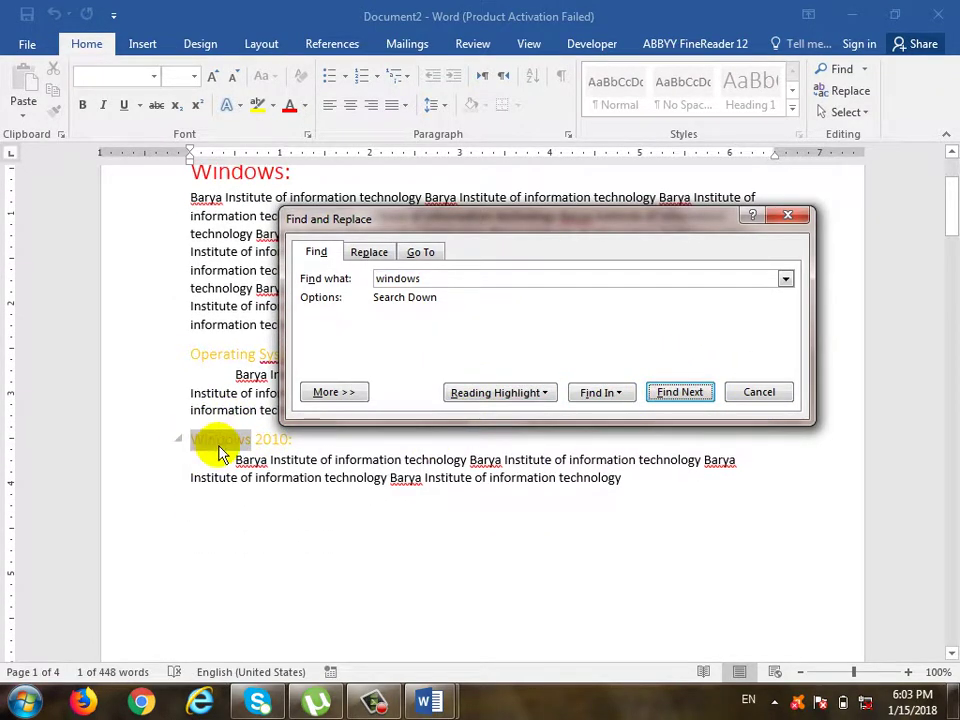
Step: Change the search term to Barya and find its next three occurrences
double_click(452, 279)
type("Barya")
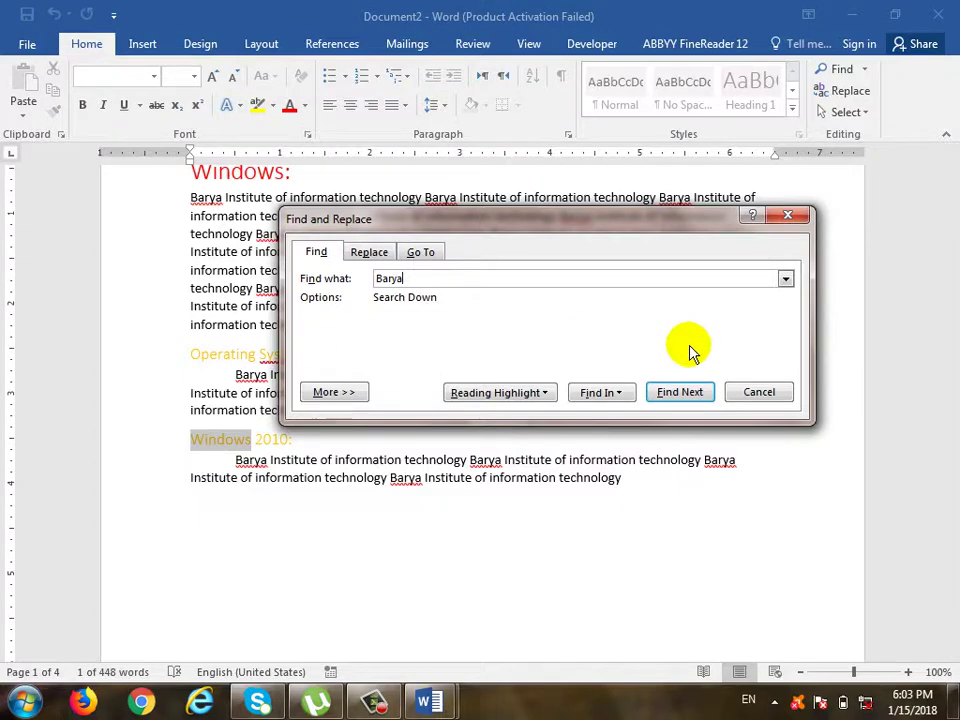
left_click(677, 392)
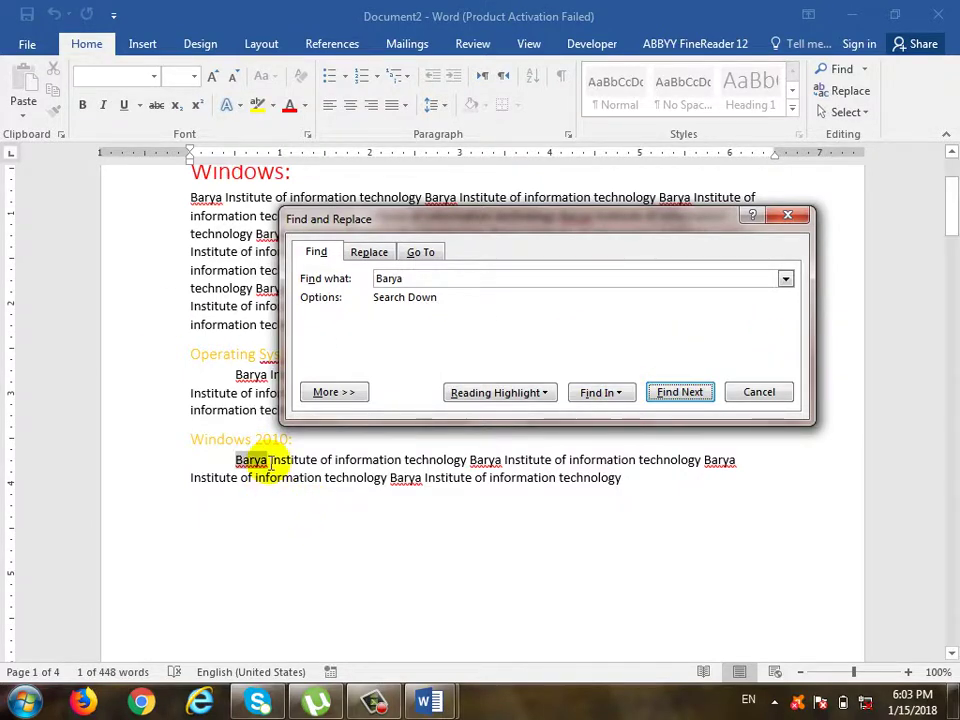
left_click(690, 394)
left_click(690, 393)
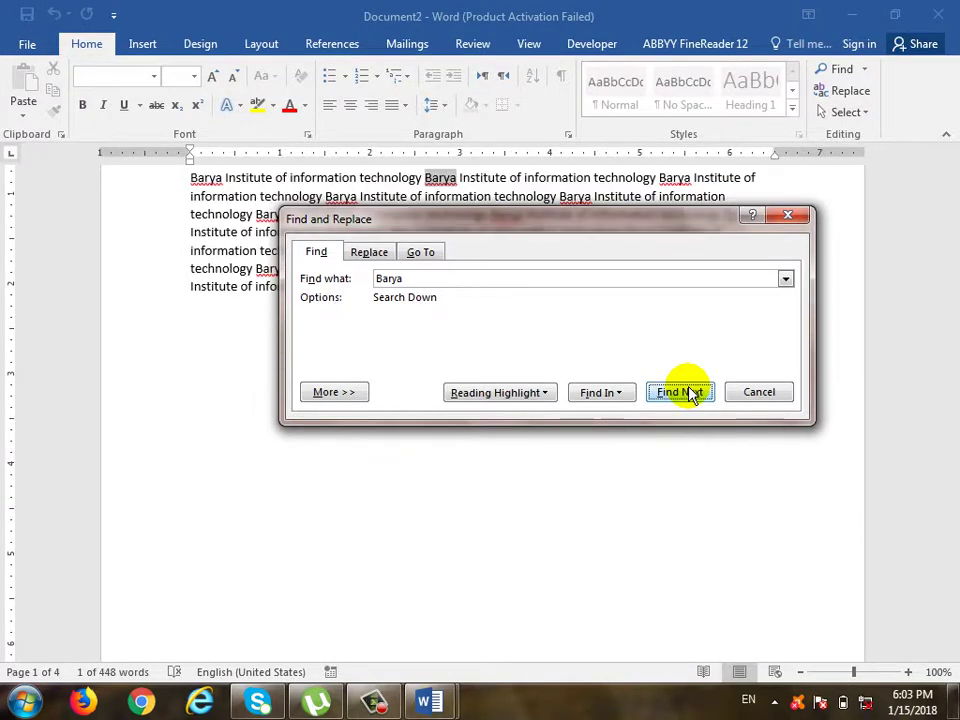
Step: Cancel the search and dismiss the four template error messages
left_click(759, 400)
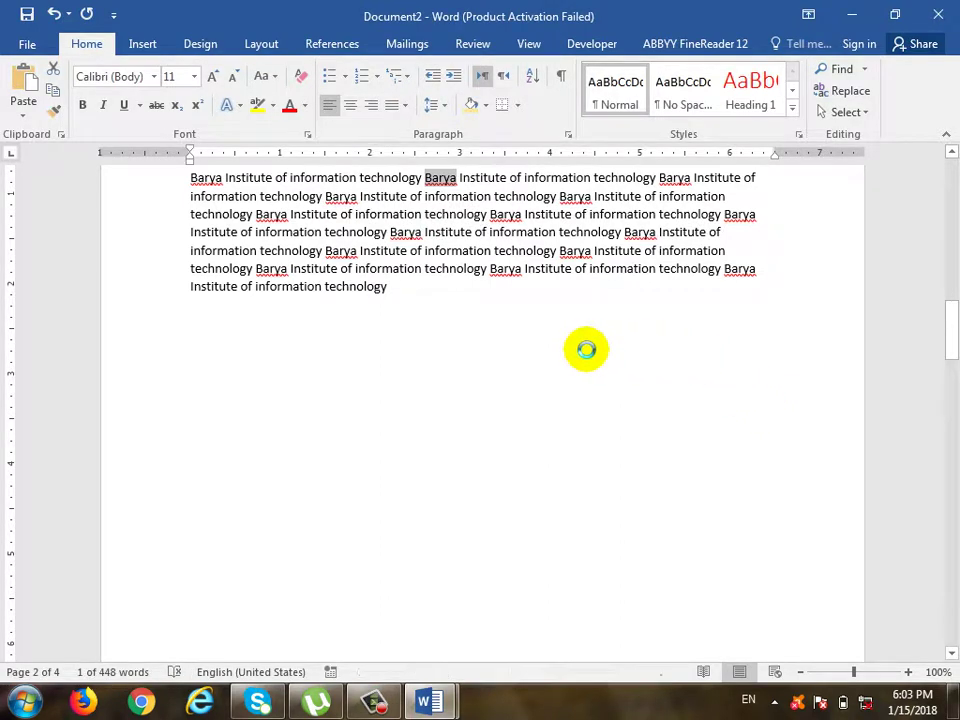
left_click(488, 402)
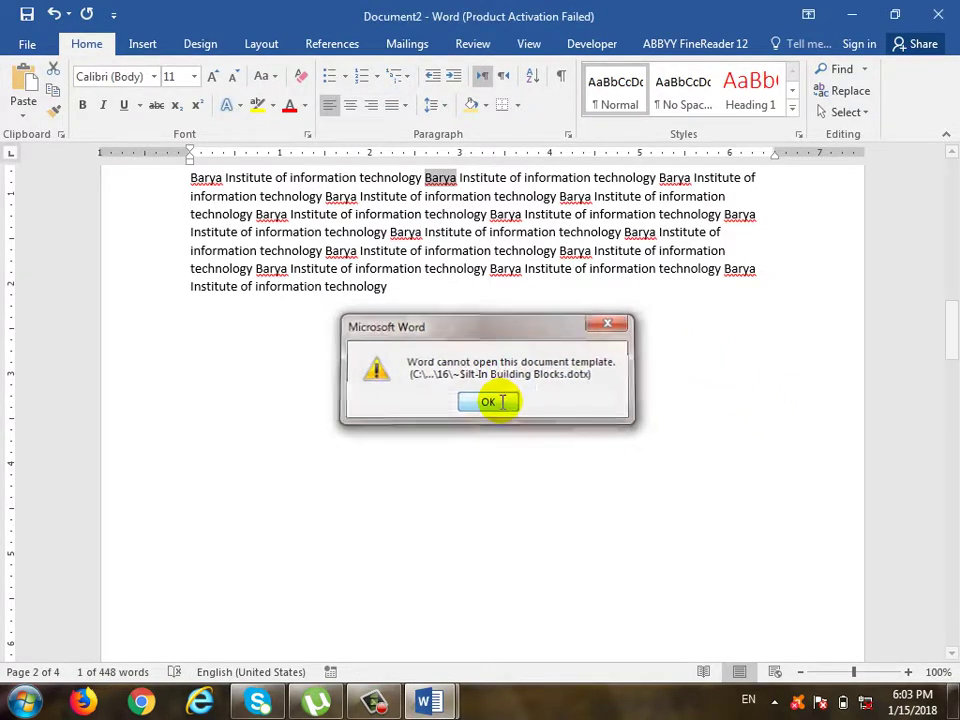
left_click(490, 402)
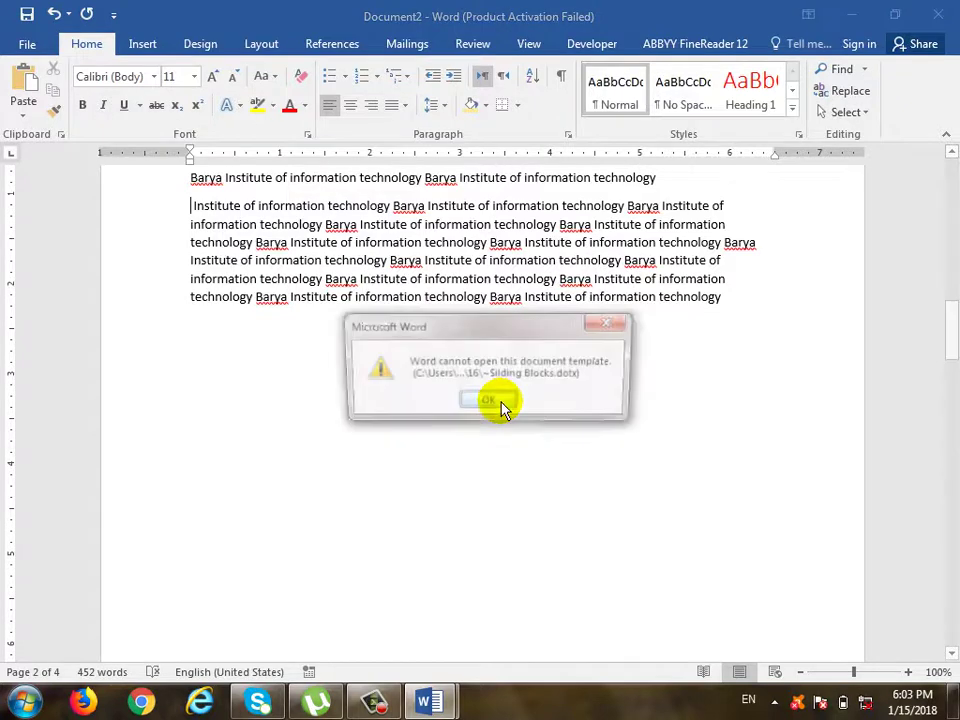
left_click(495, 401)
left_click(495, 401)
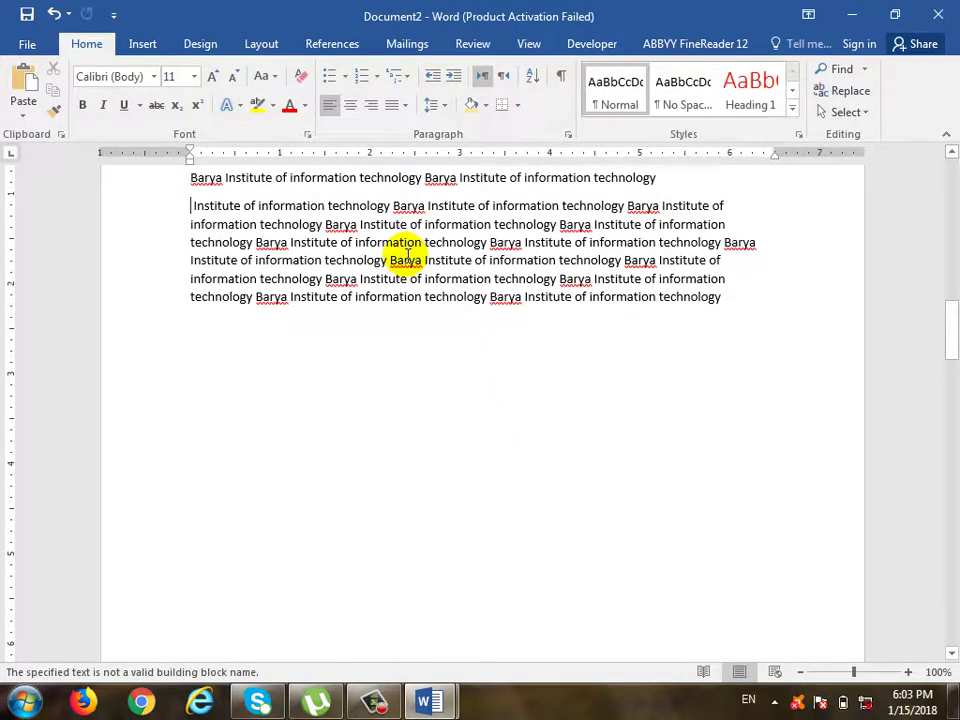
left_click(865, 70)
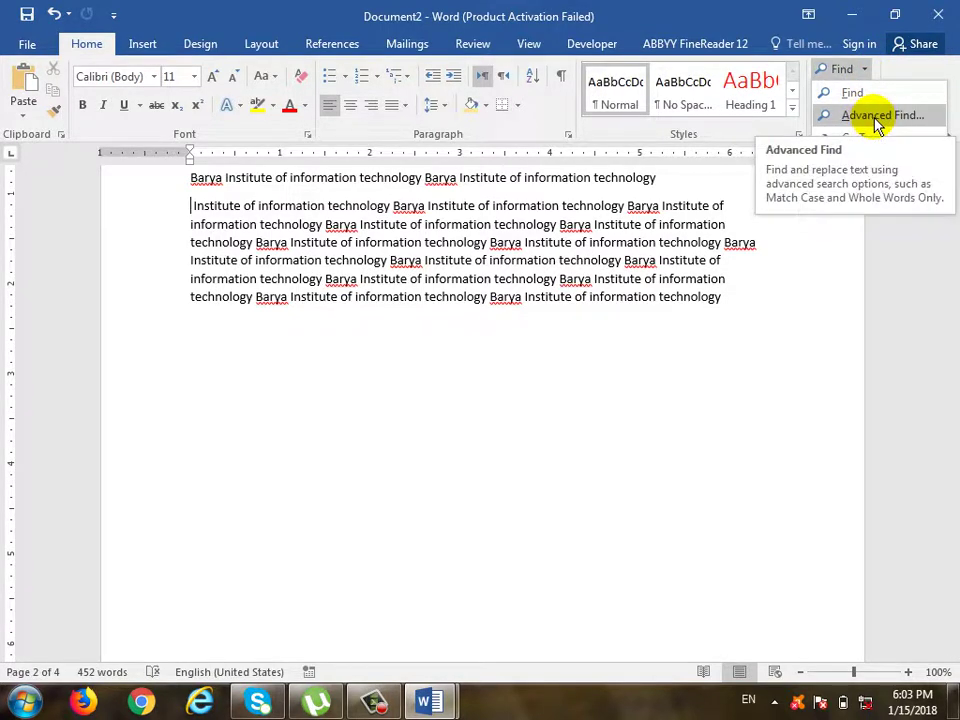
Step: Open Find and Replace on its Replace tab, then cancel it
left_click(908, 77)
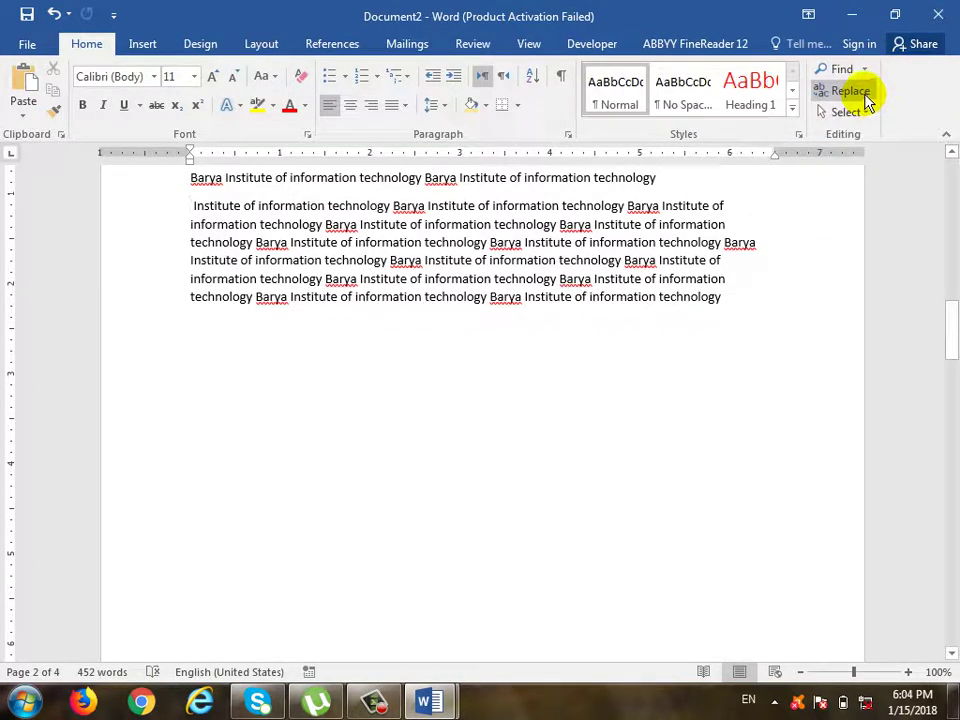
left_click(866, 70)
left_click(866, 113)
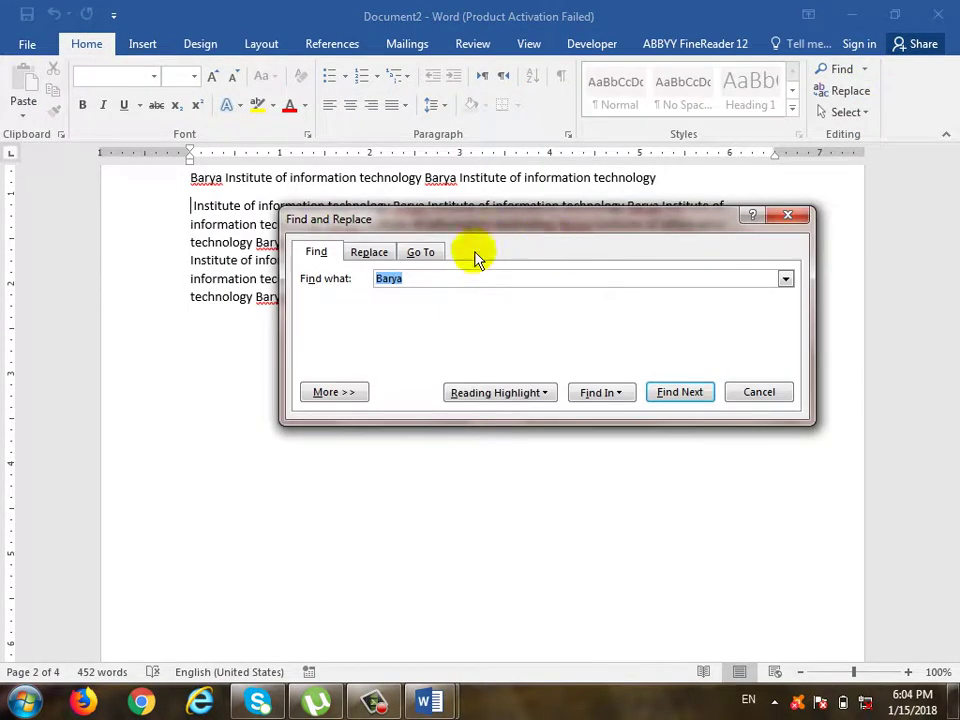
left_click(369, 254)
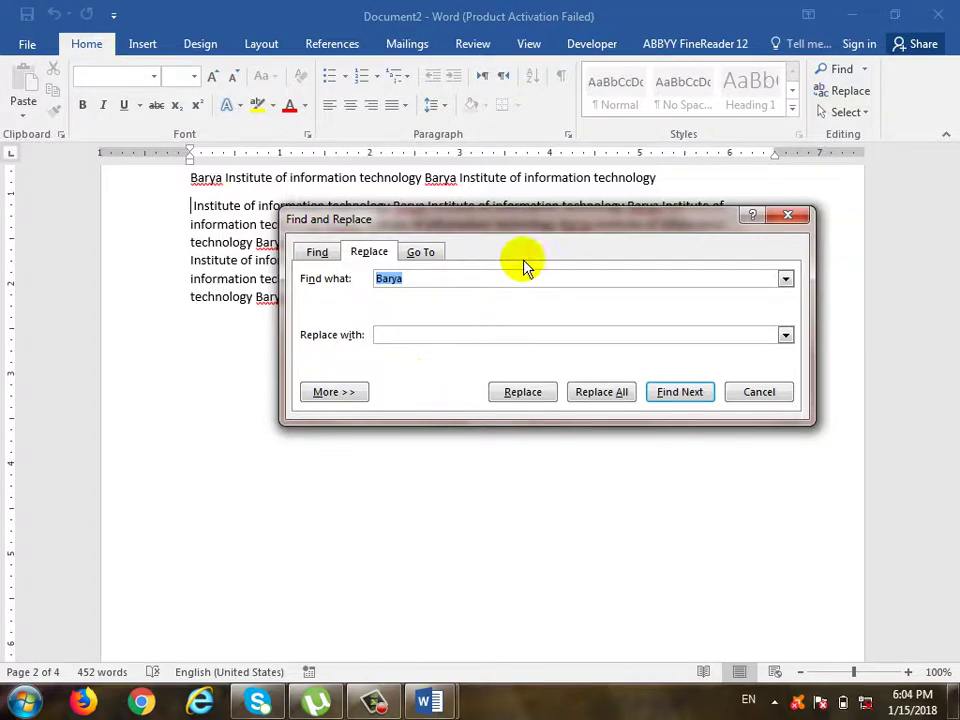
left_click(748, 394)
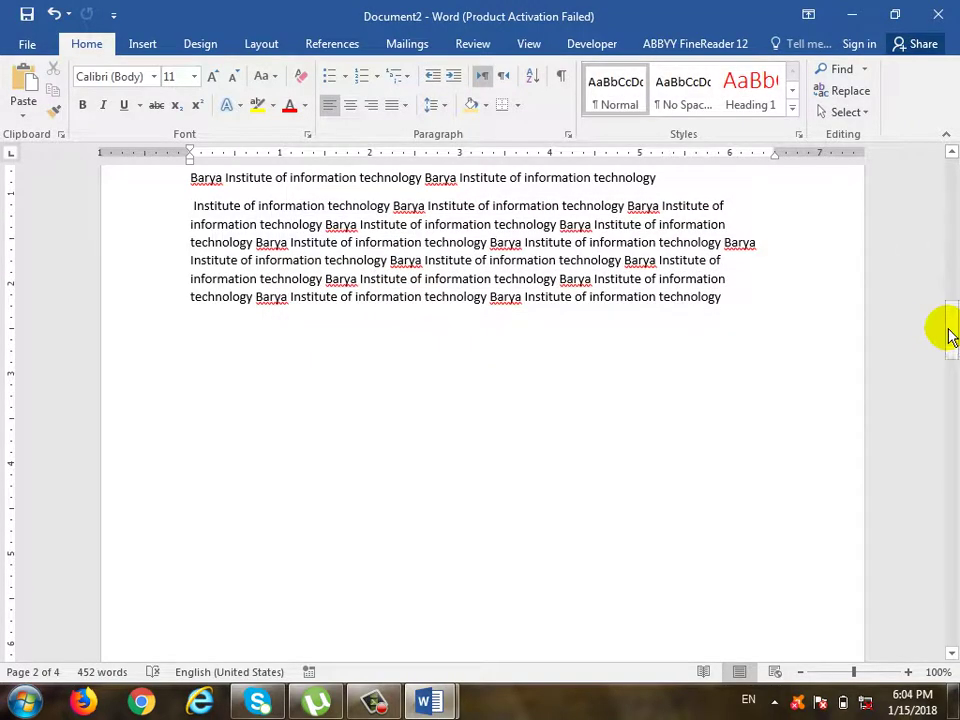
Step: Return to the document top and select 'Barya Institute' starting the first paragraph
left_click_drag(946, 326, 946, 150)
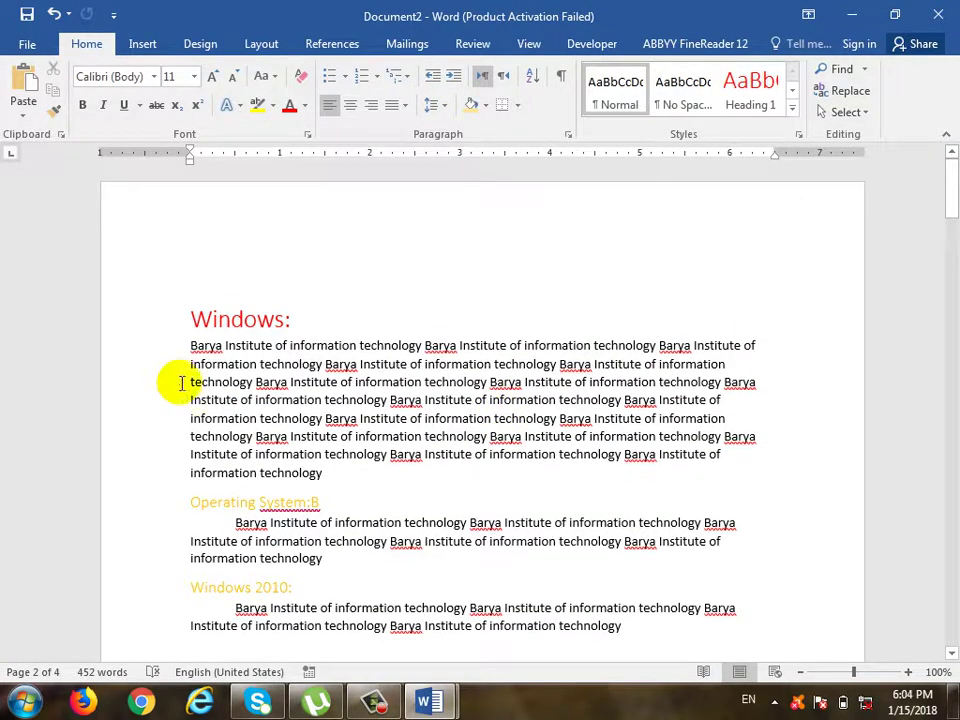
left_click(247, 355)
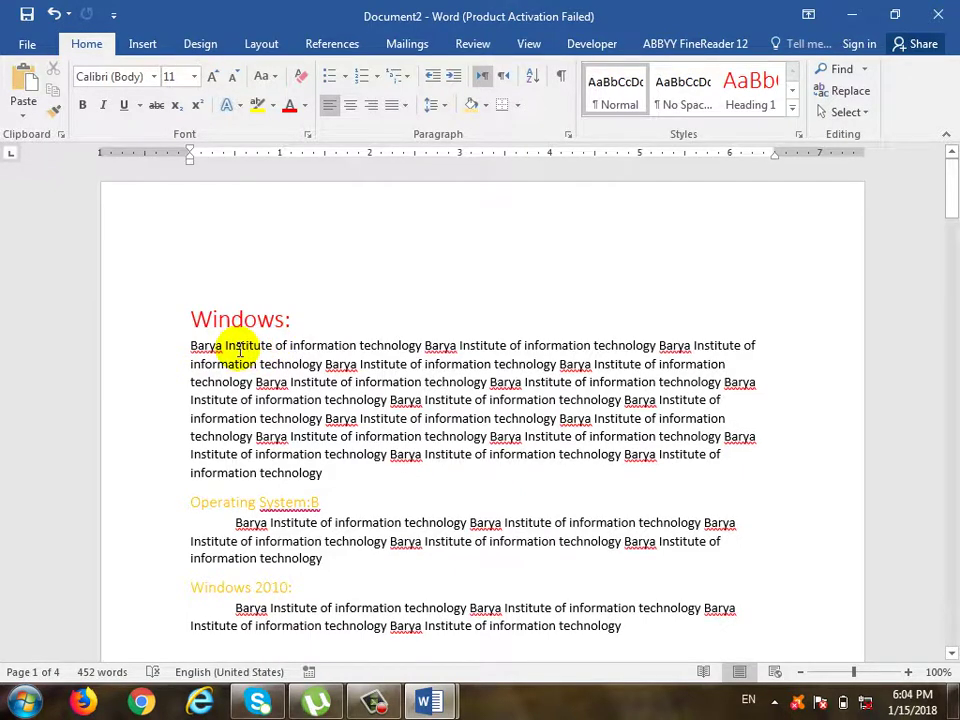
left_click(240, 350)
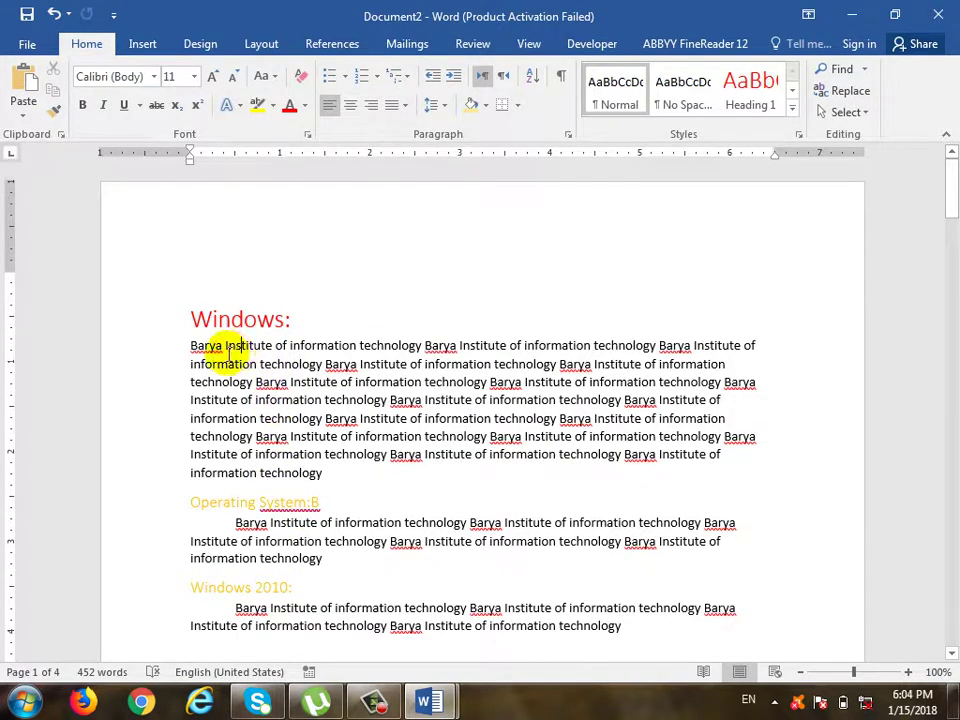
left_click_drag(191, 348, 262, 355)
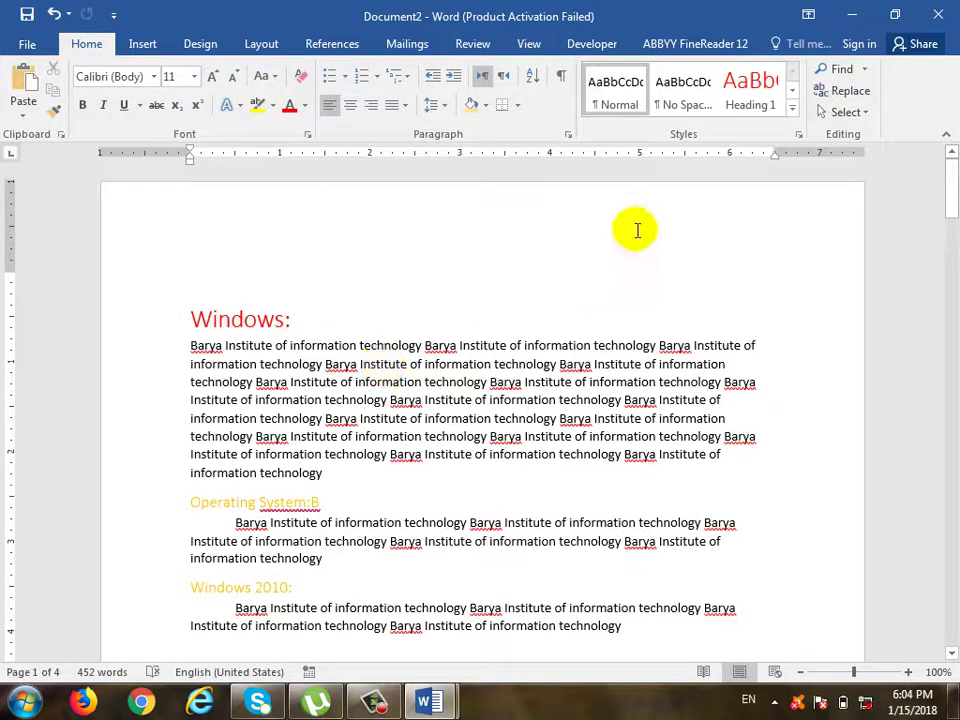
left_click(865, 69)
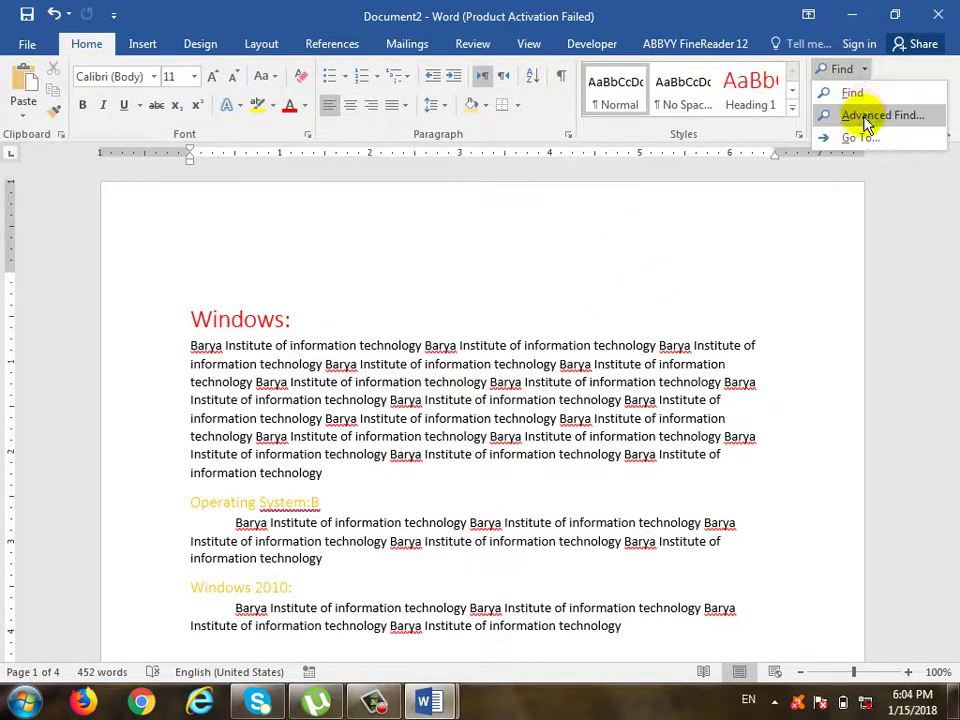
Step: Set up Replace with Find what 'institute' and Replace with 'Educational'
left_click(862, 116)
left_click(363, 180)
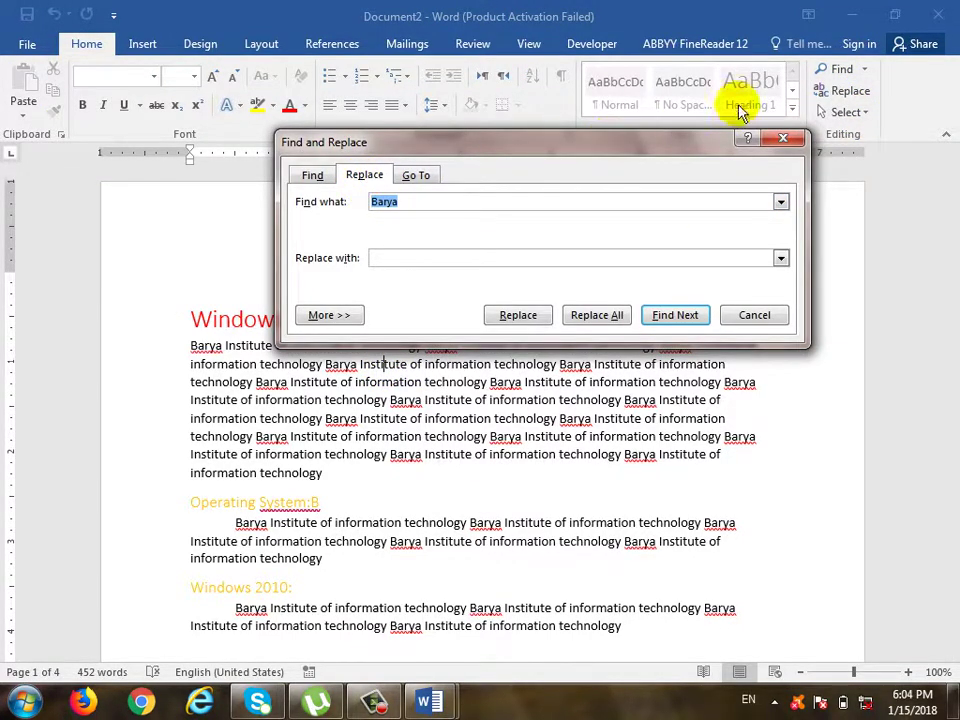
left_click(785, 138)
left_click(850, 90)
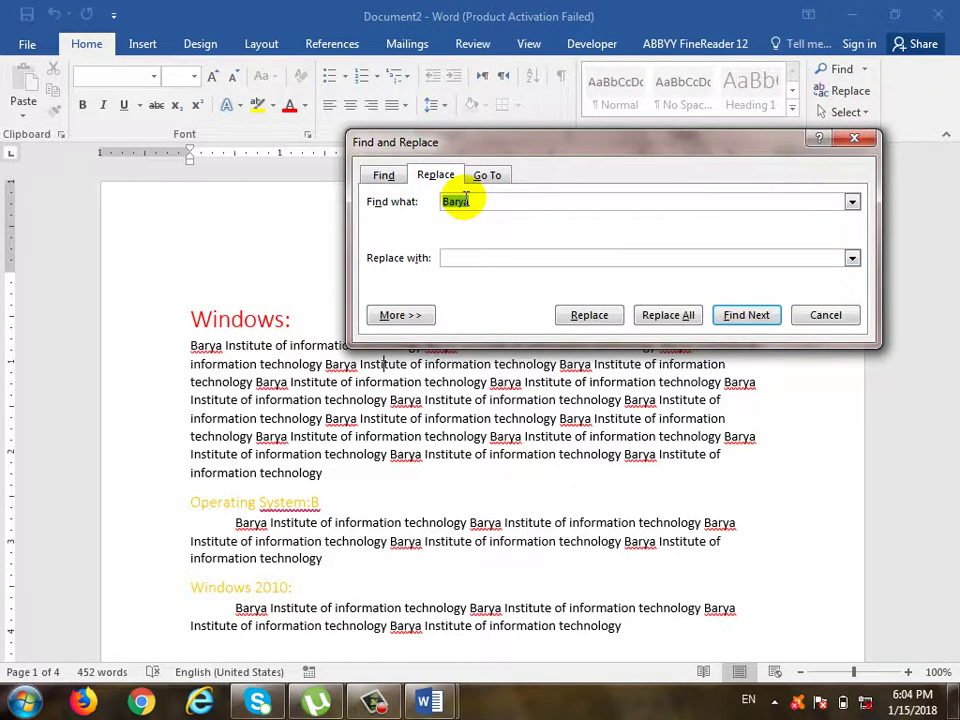
type("institute")
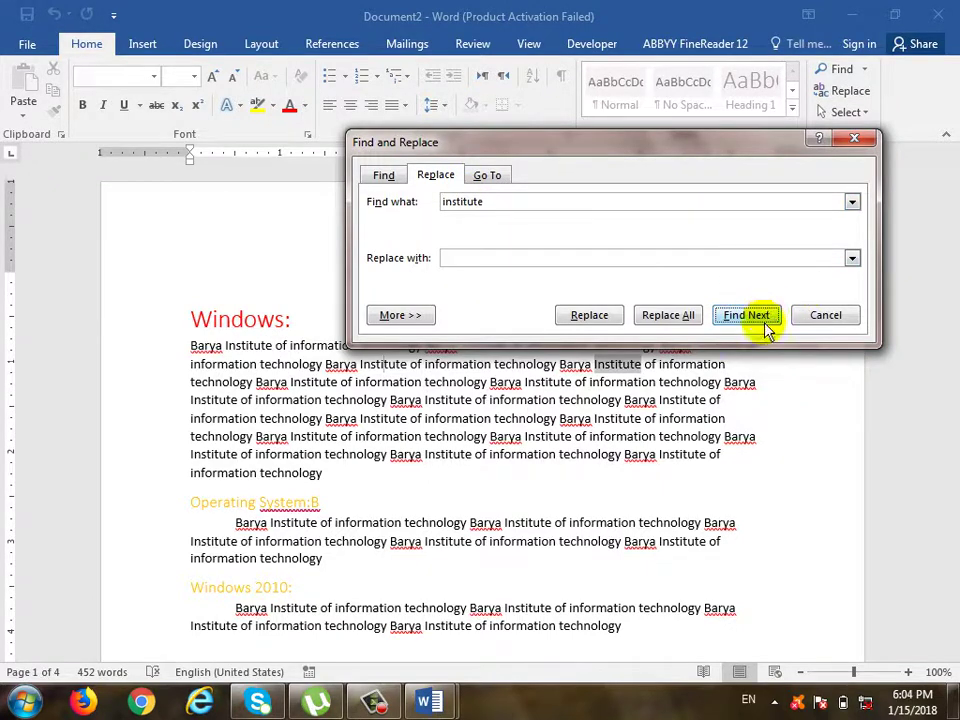
left_click(747, 315)
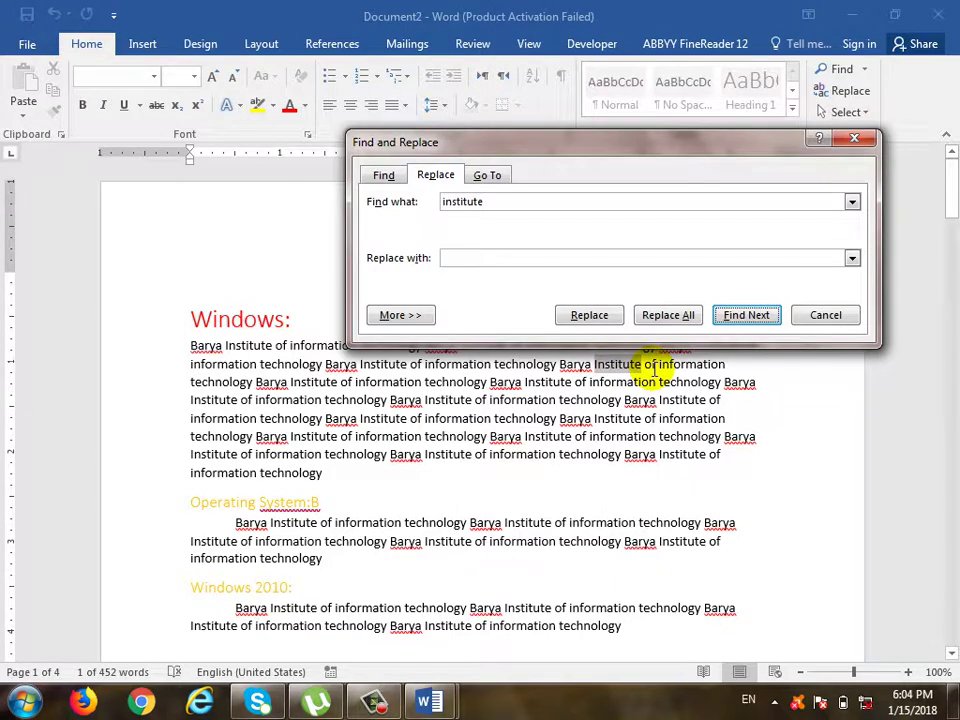
left_click(514, 261)
type("Educational")
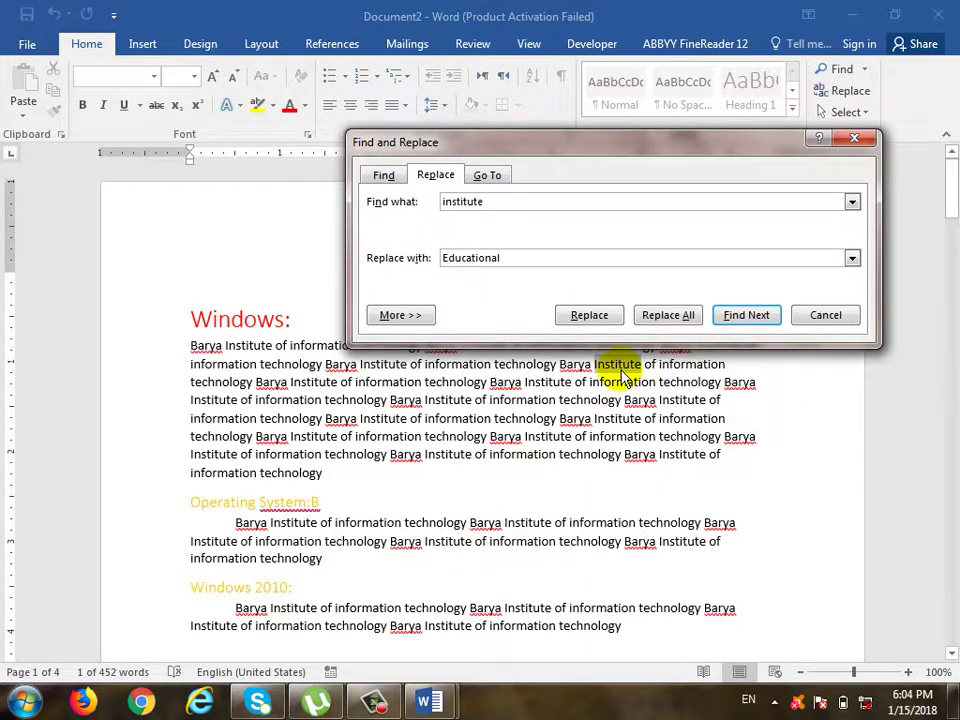
Step: Replace two instances singly, then Replace All for 87 replacements and close
left_click(600, 318)
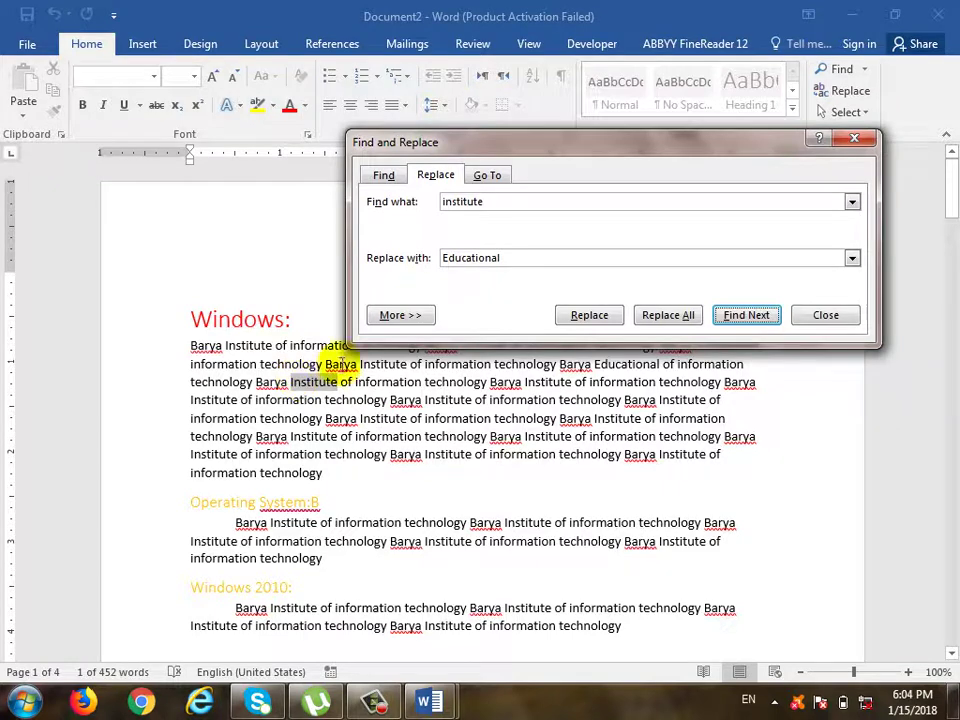
left_click(603, 314)
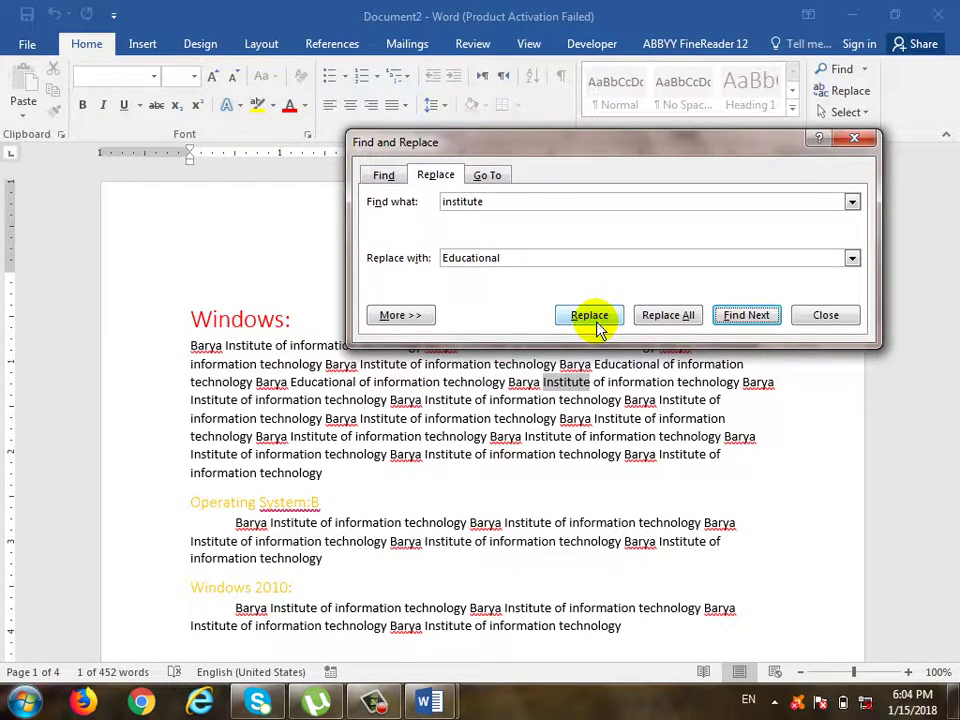
left_click(665, 315)
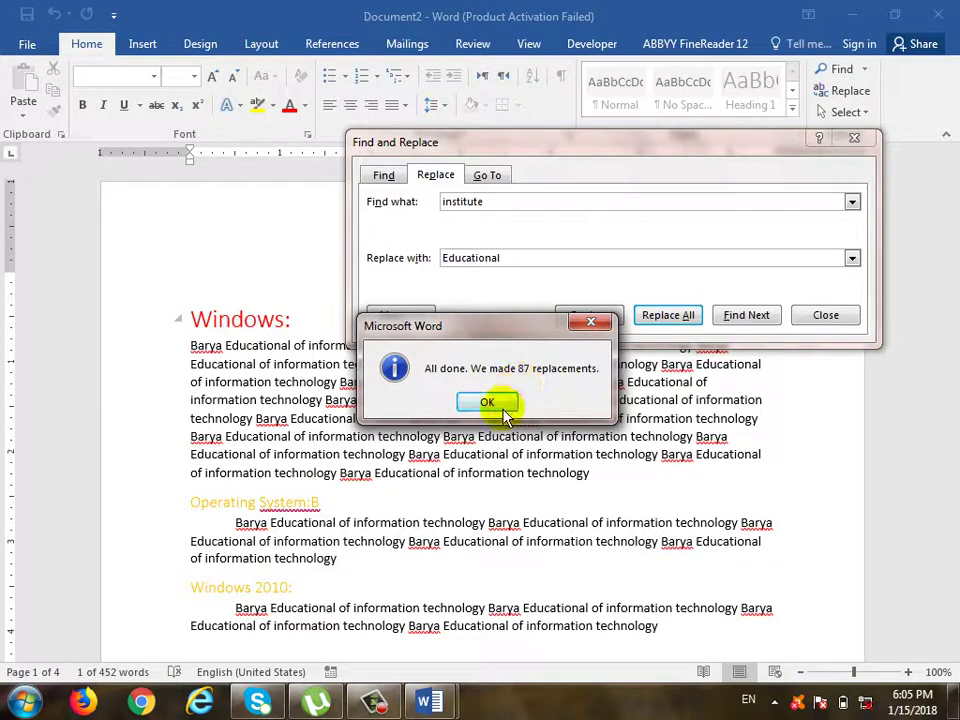
left_click(487, 402)
left_click(845, 318)
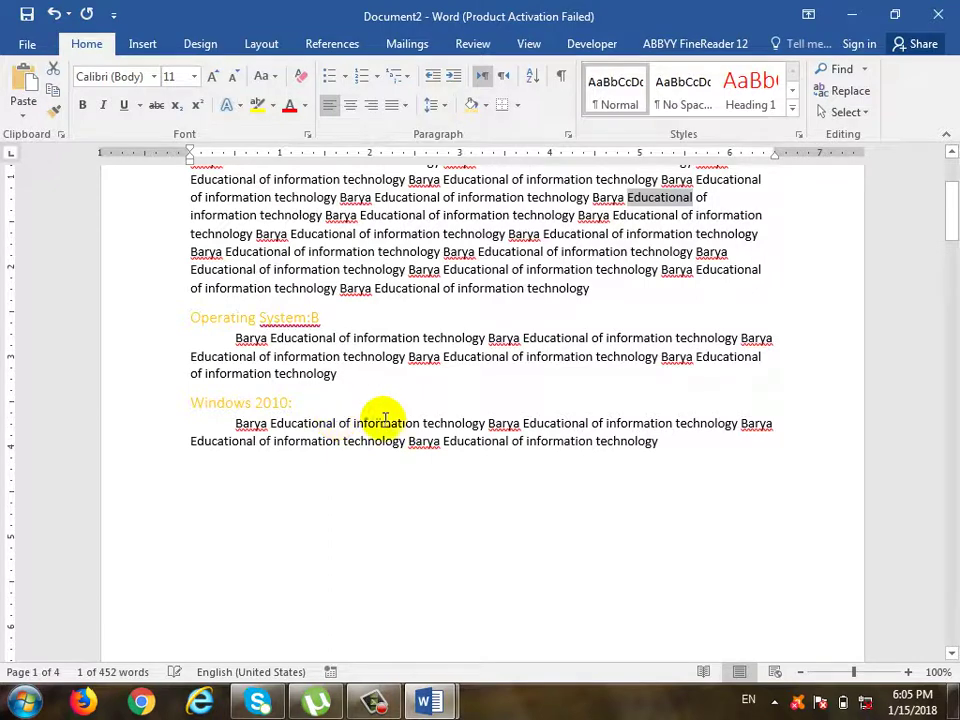
Step: Use Go To to jump to page 3, then close the dialog
scroll(640, 405, "up", 3)
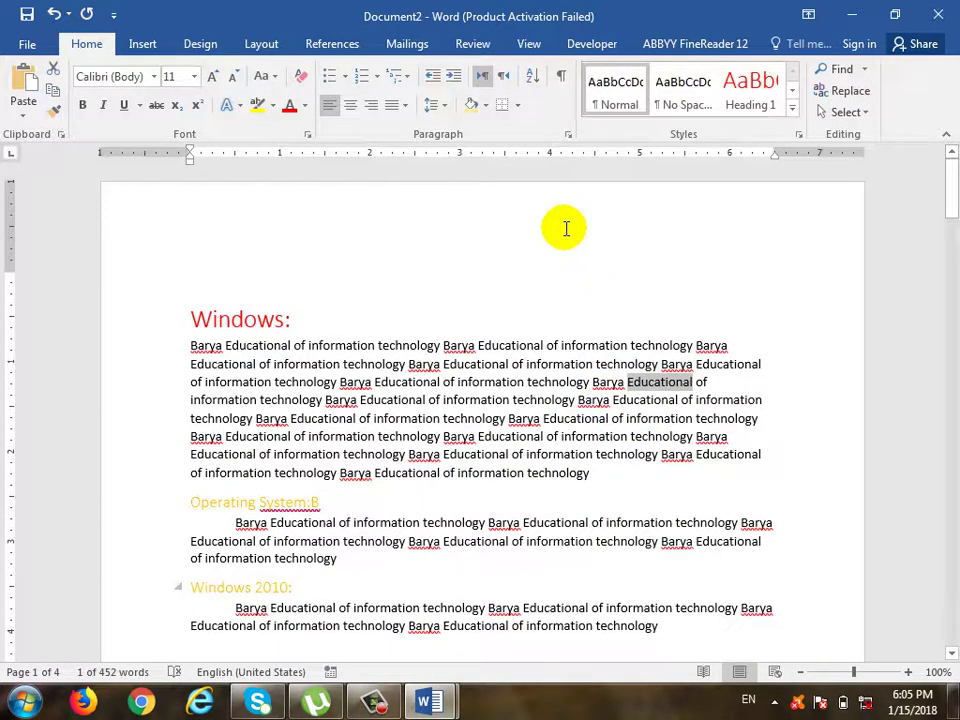
left_click(864, 69)
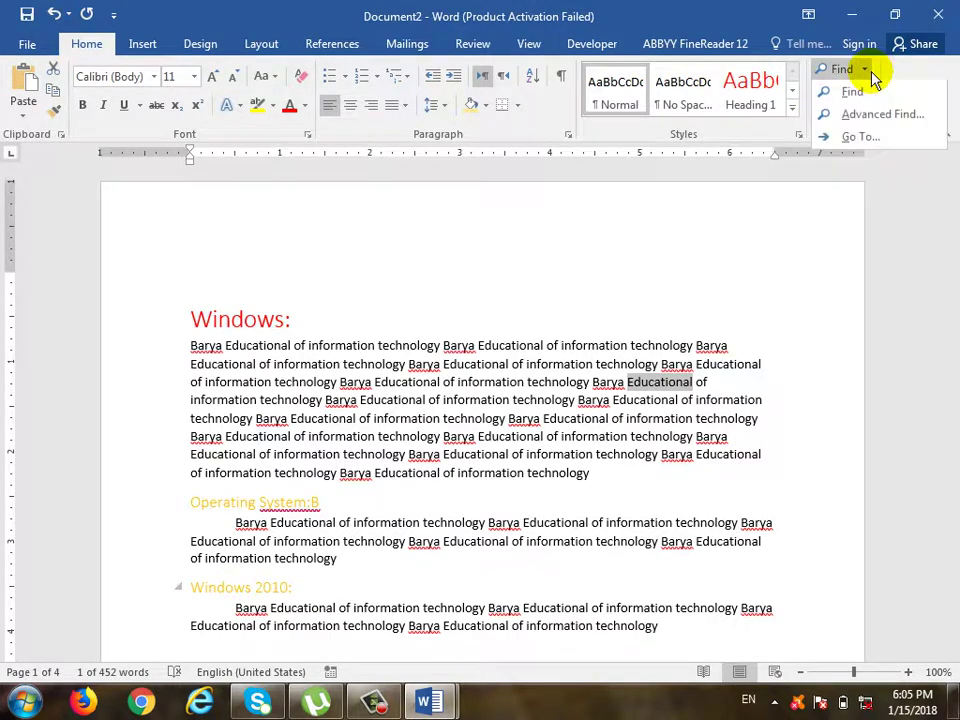
left_click(882, 140)
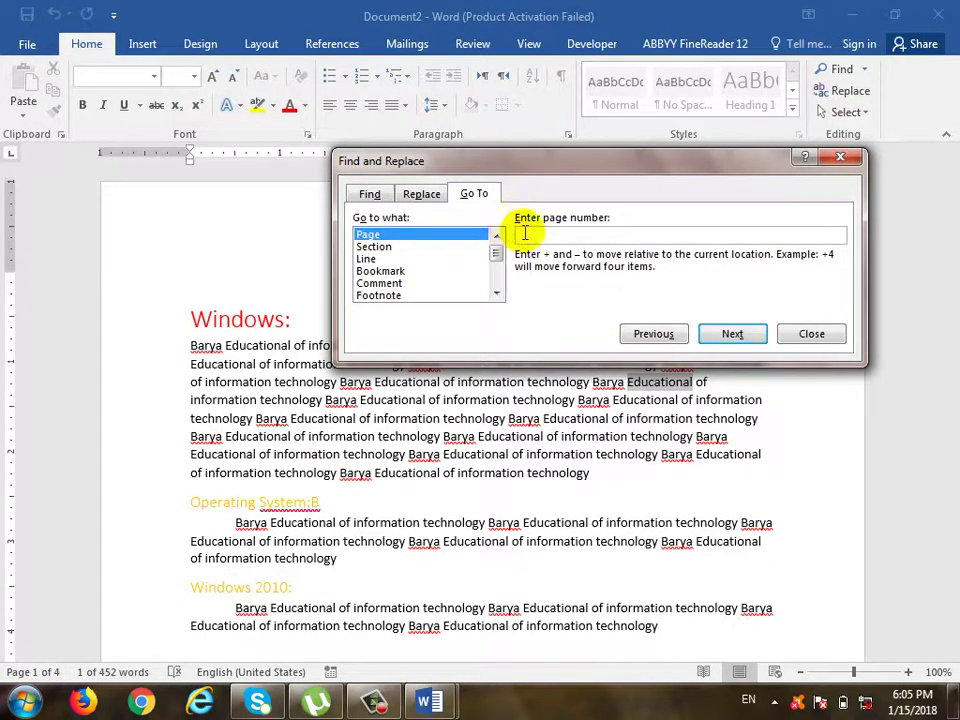
type("3")
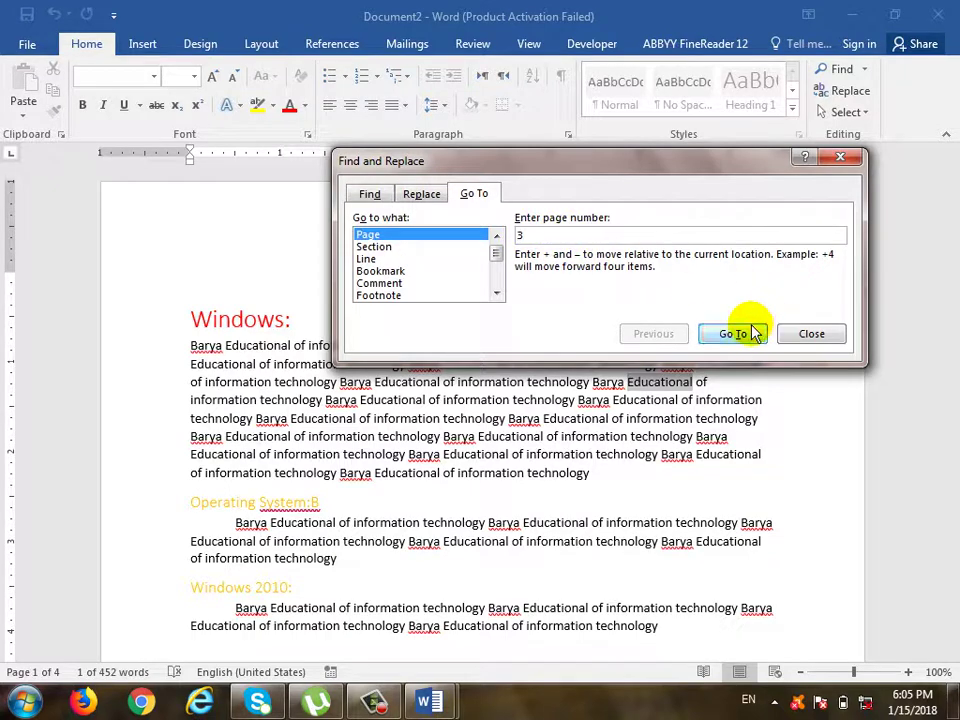
left_click(735, 333)
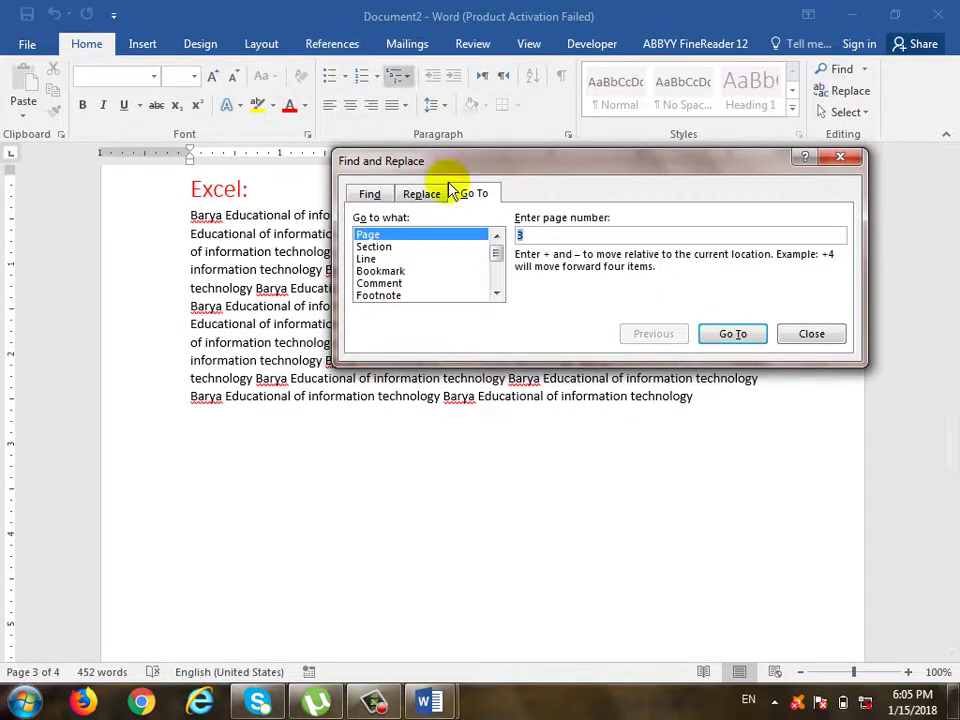
left_click(810, 337)
Step: Jump back to page 1 with Ctrl+G
key("ctrl+g")
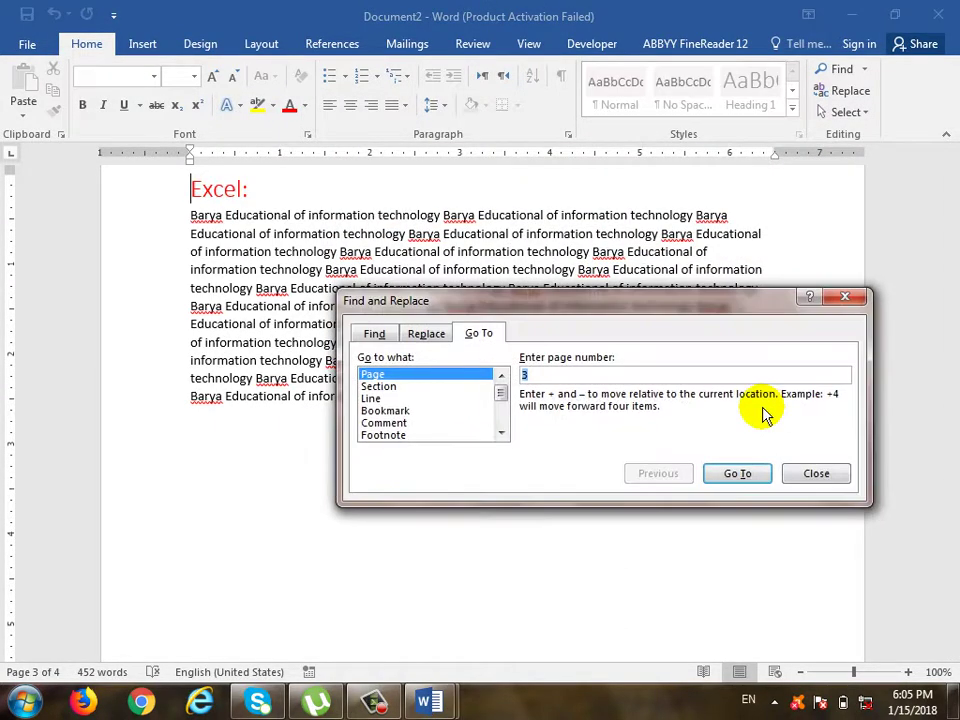
type("1")
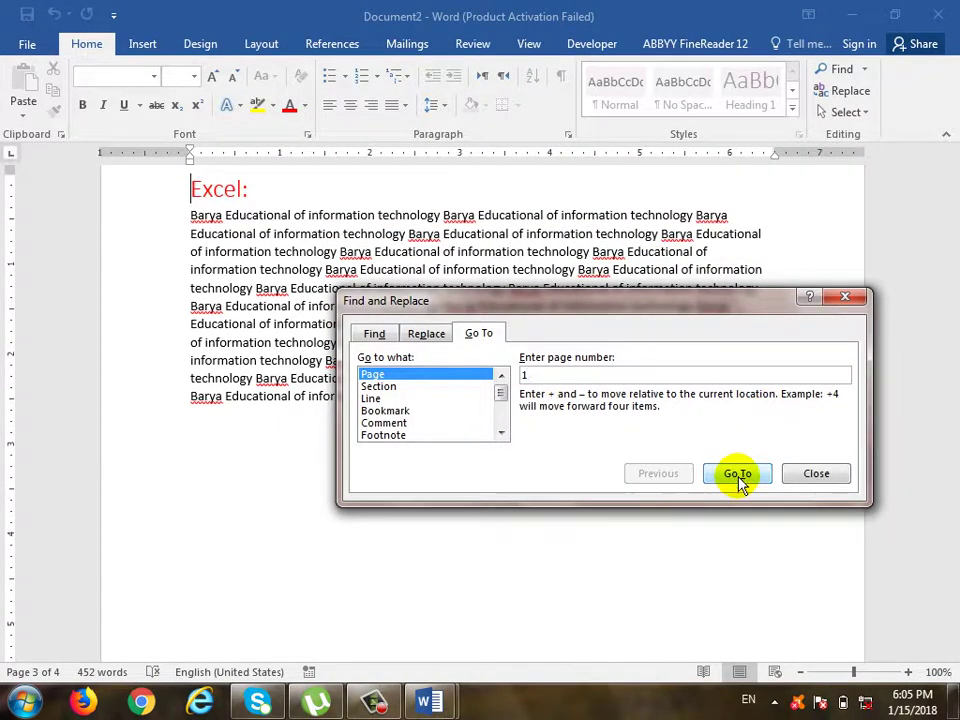
left_click(737, 474)
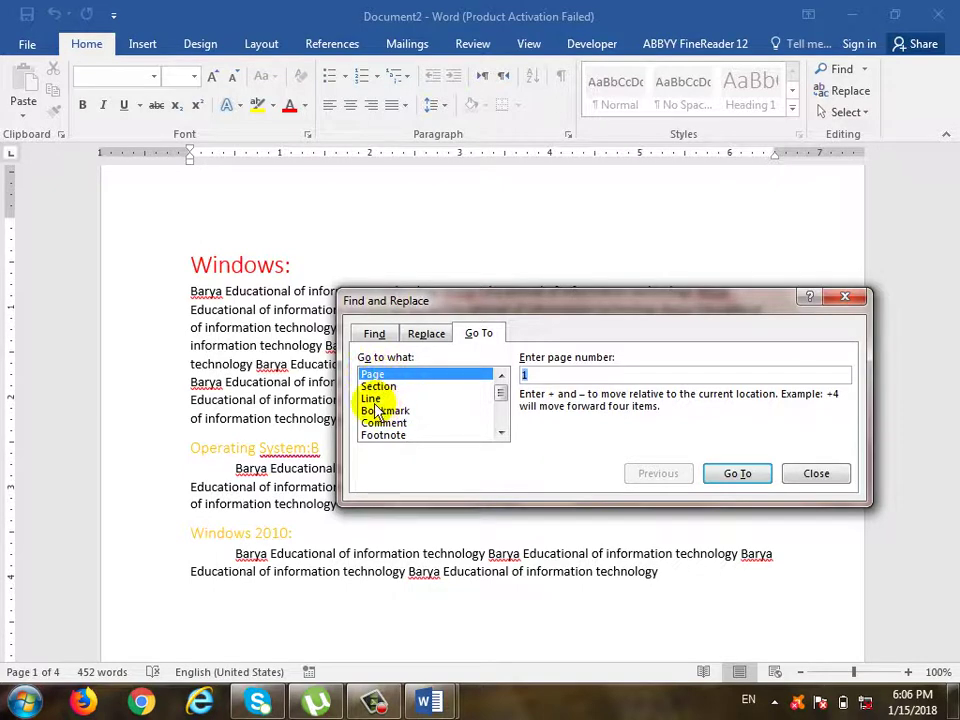
Step: Go to line 10, then back to line 1
left_click(366, 398)
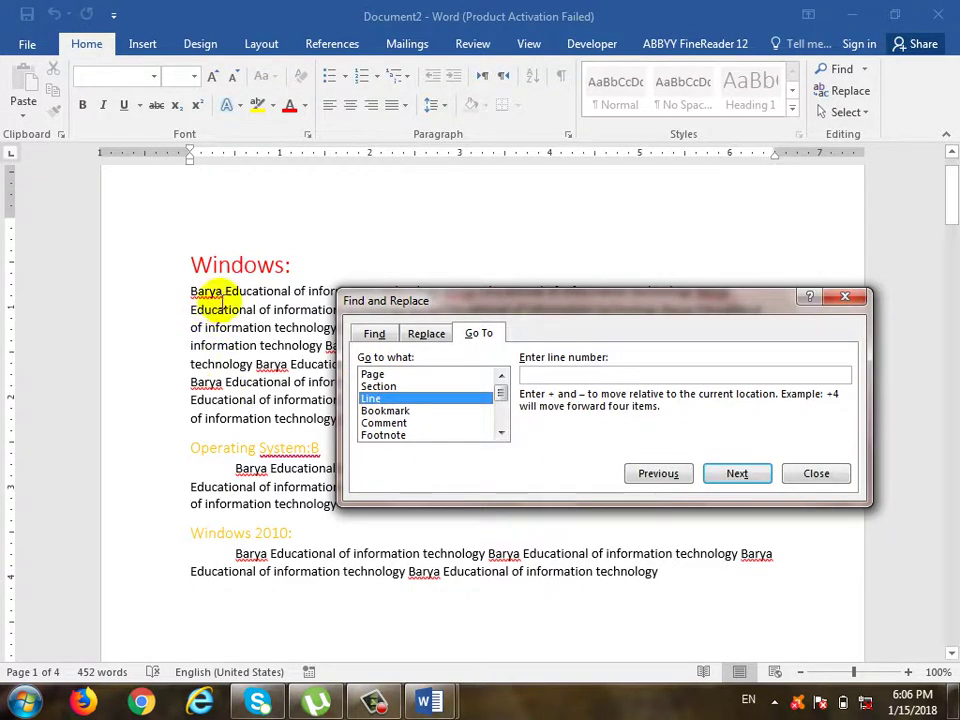
left_click(569, 376)
type("10")
left_click(755, 480)
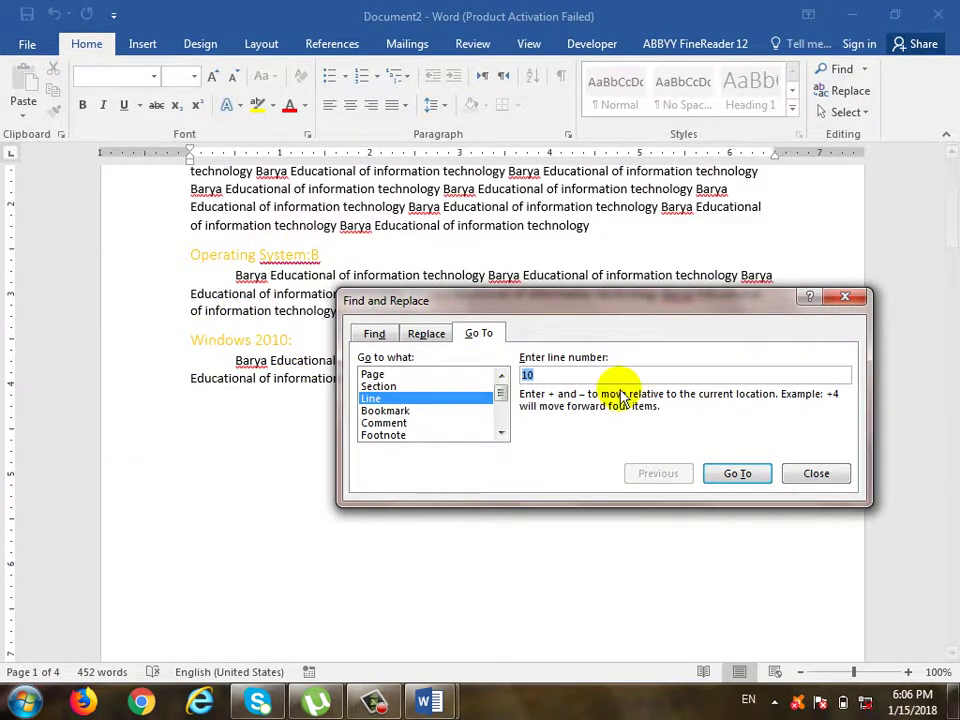
type("1")
left_click(722, 477)
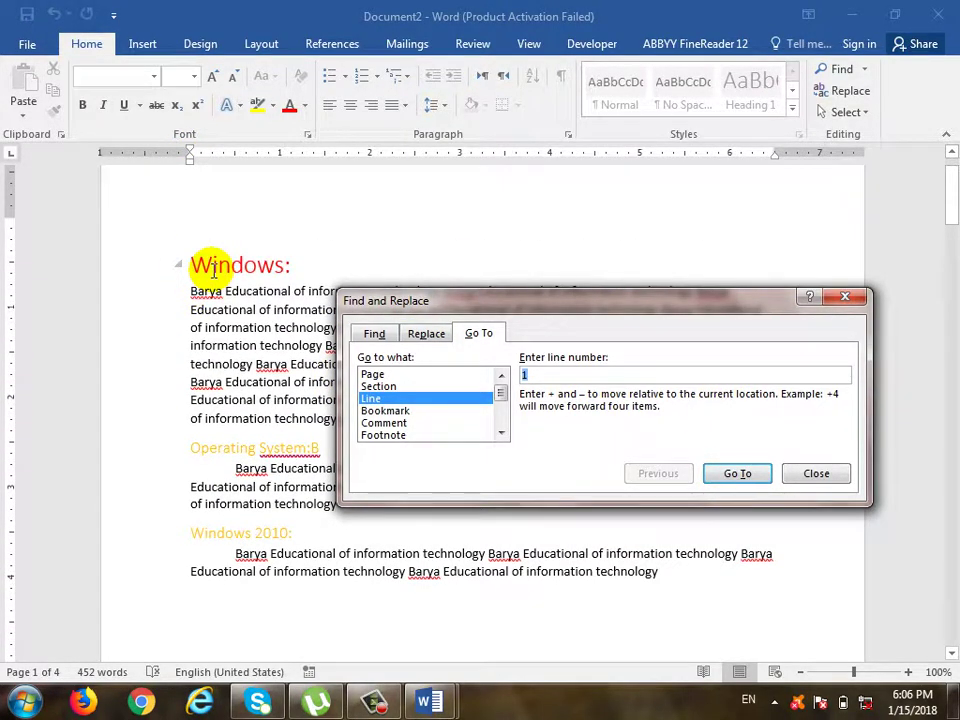
Step: Reopen Go To from the Find menu, toggle Section then Line, and close it
type("2")
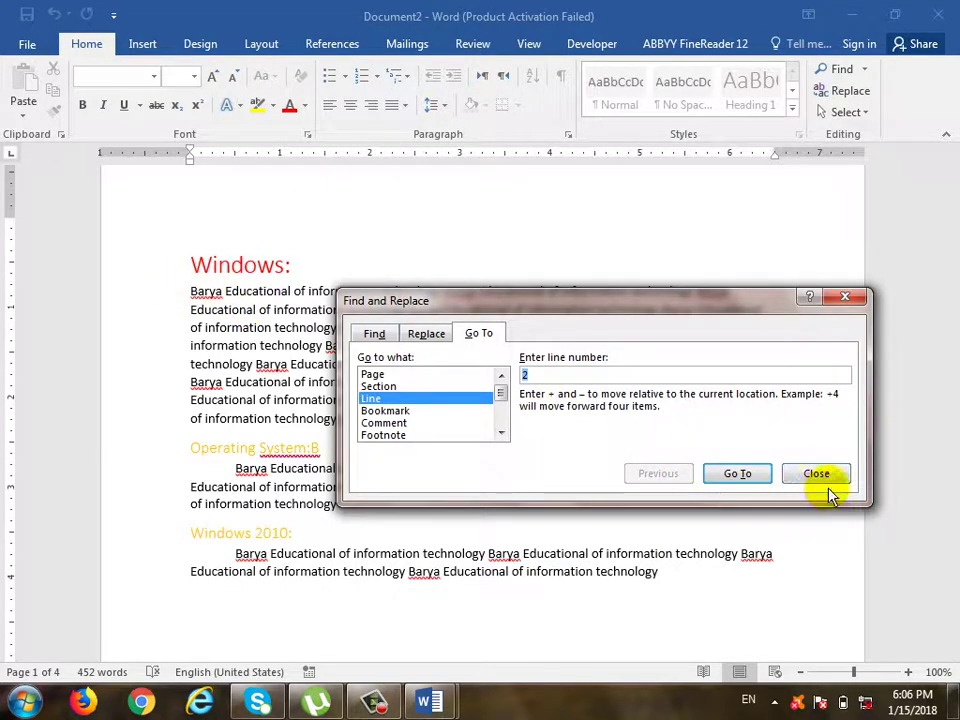
left_click(800, 473)
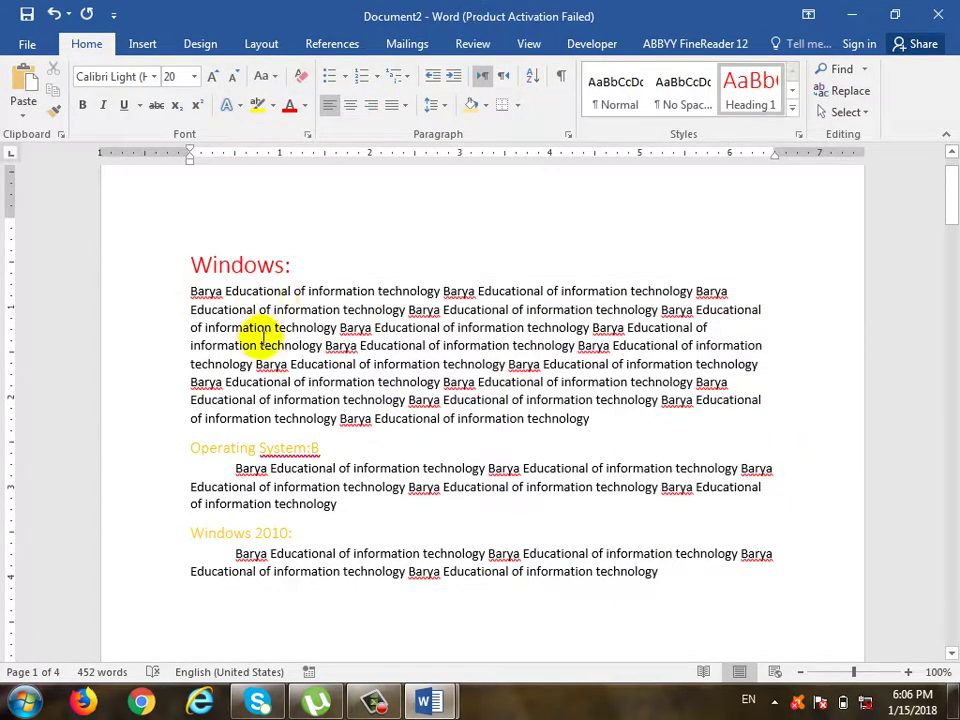
scroll(300, 320, "up", 1)
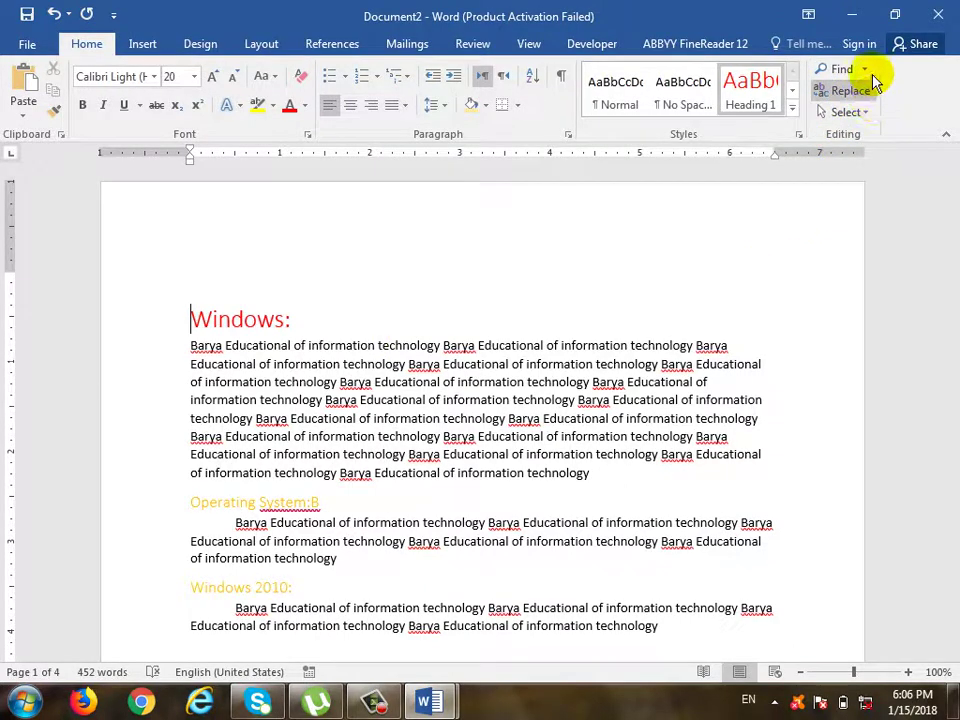
left_click(866, 70)
left_click(866, 141)
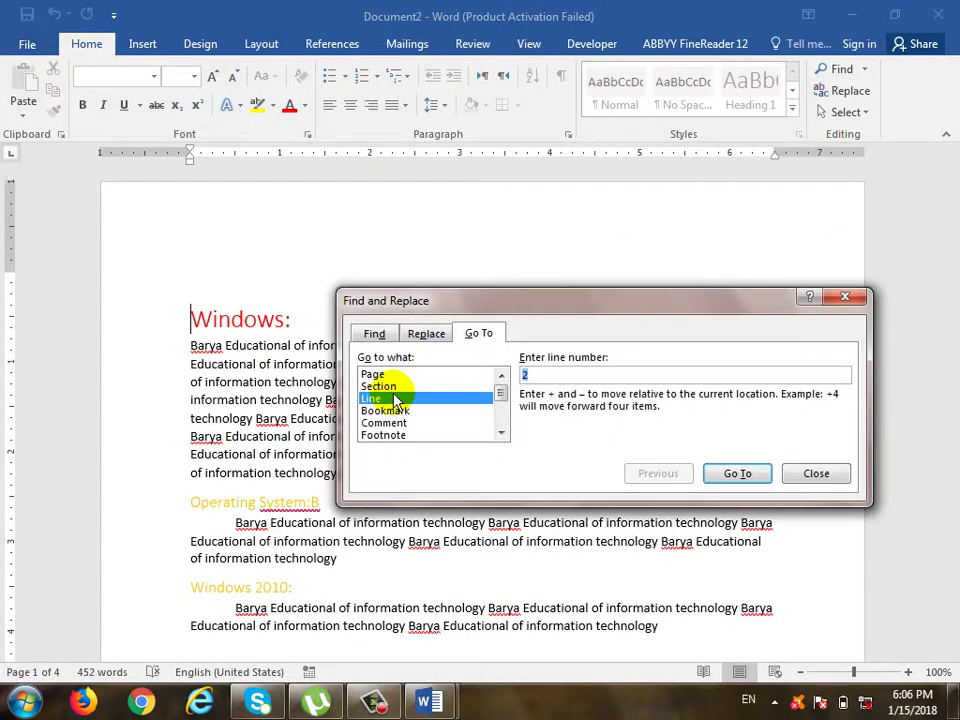
left_click(385, 386)
left_click(400, 399)
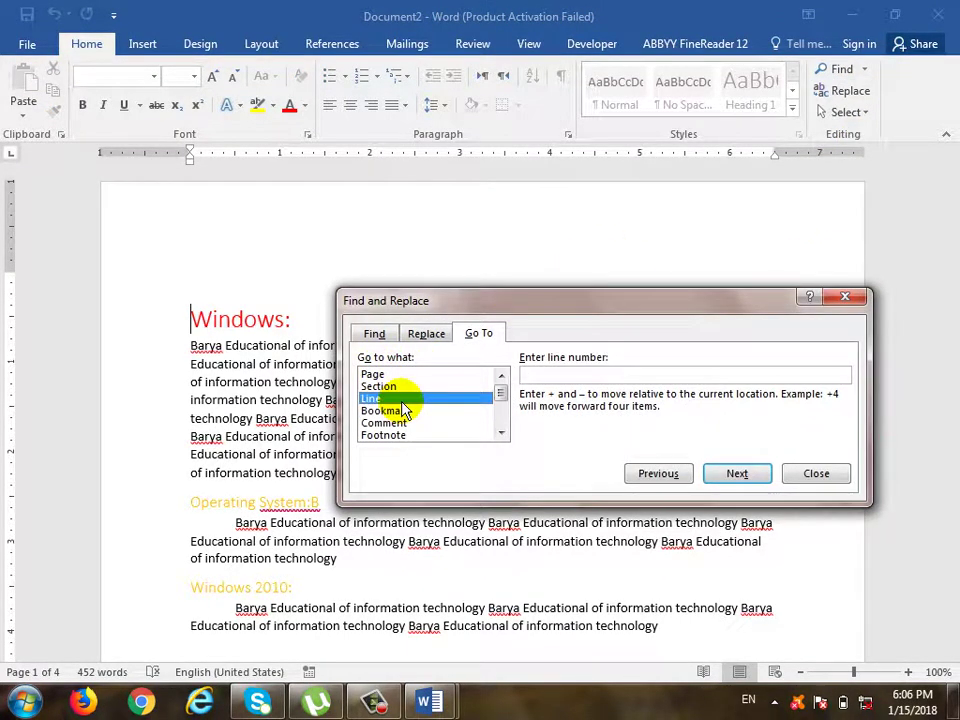
left_click(816, 474)
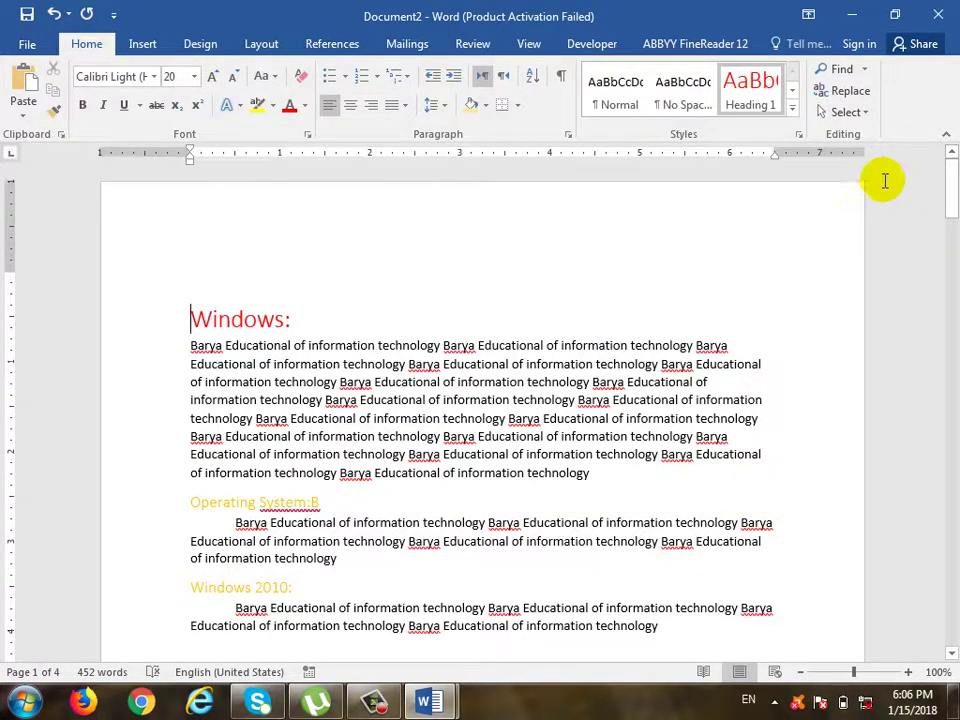
Step: Select the whole document via Select All, then Ctrl+A, clearing each selection
left_click(870, 116)
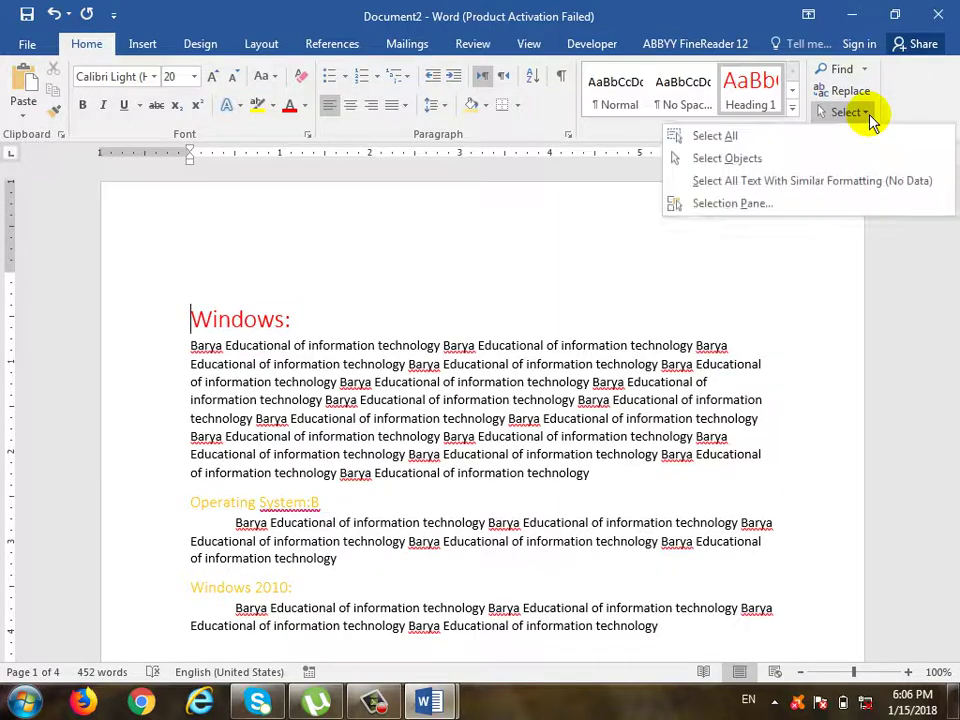
left_click(851, 136)
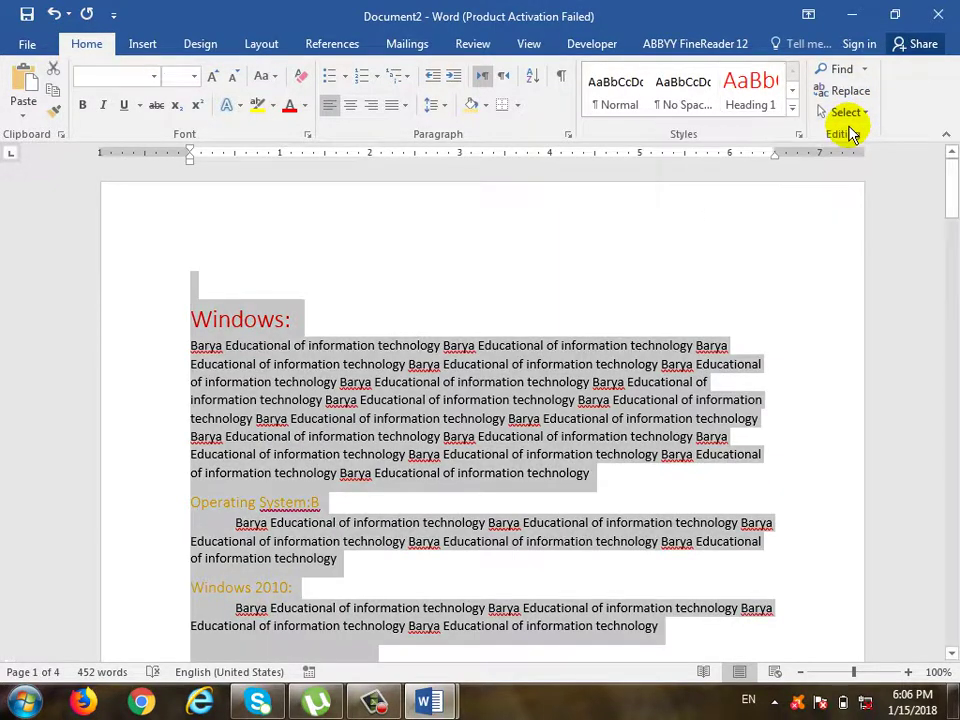
left_click(628, 314)
key("ctrl+a")
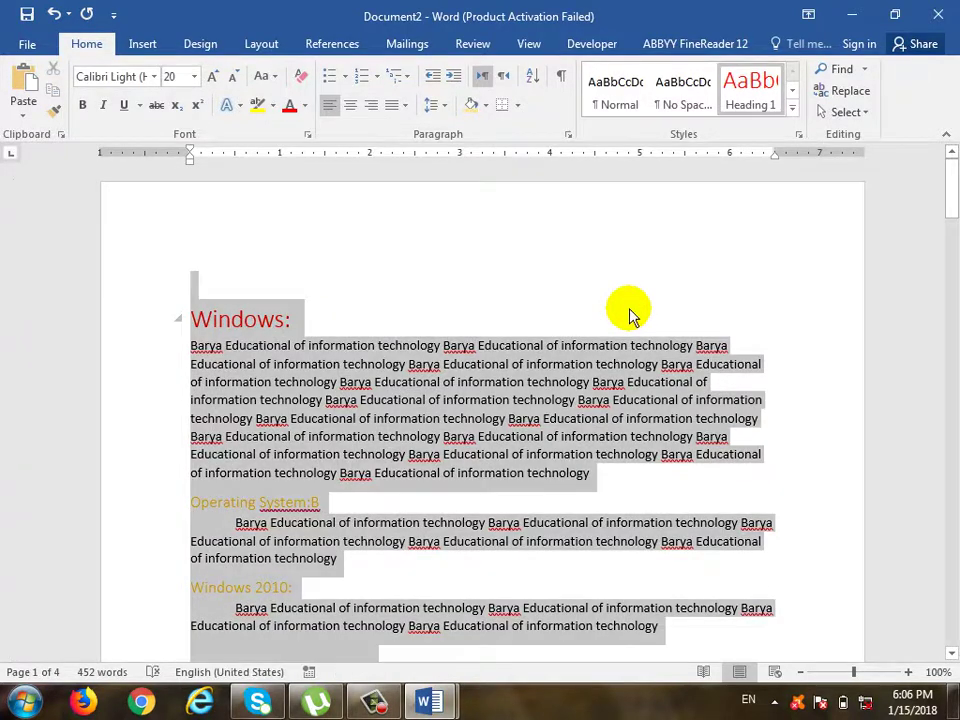
left_click(641, 306)
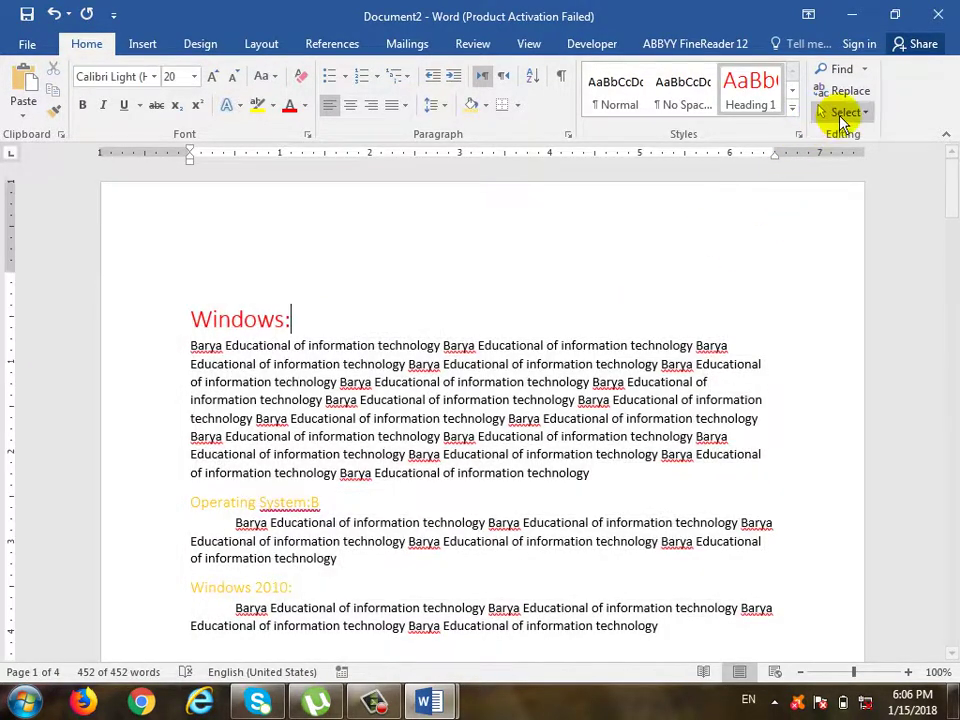
Step: Turn on Select Objects mode from the Select menu
left_click(866, 111)
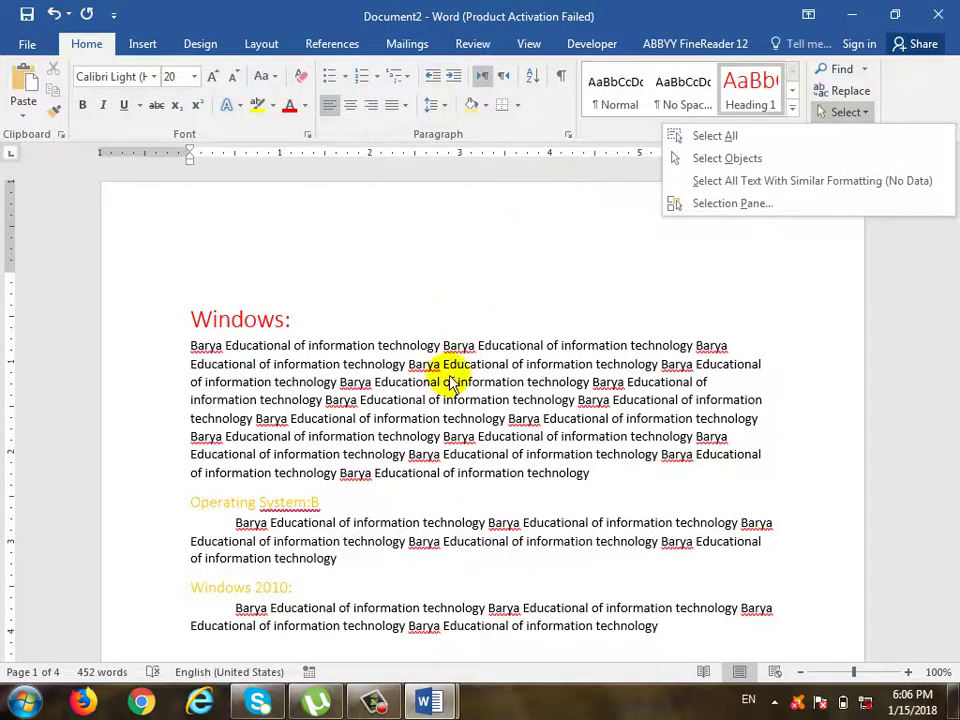
left_click(740, 160)
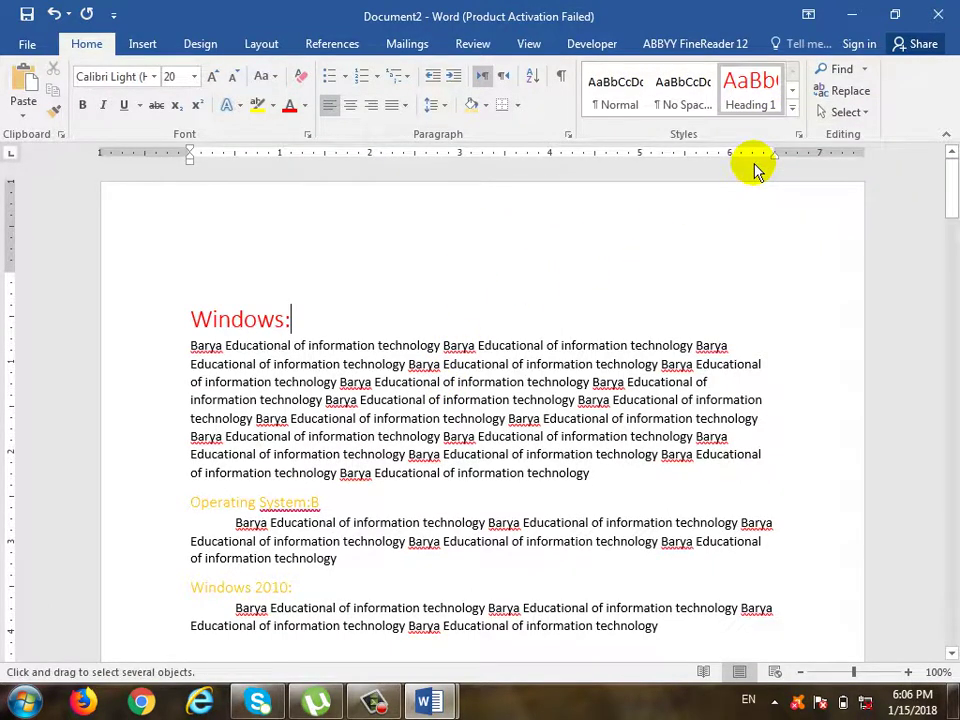
left_click(845, 112)
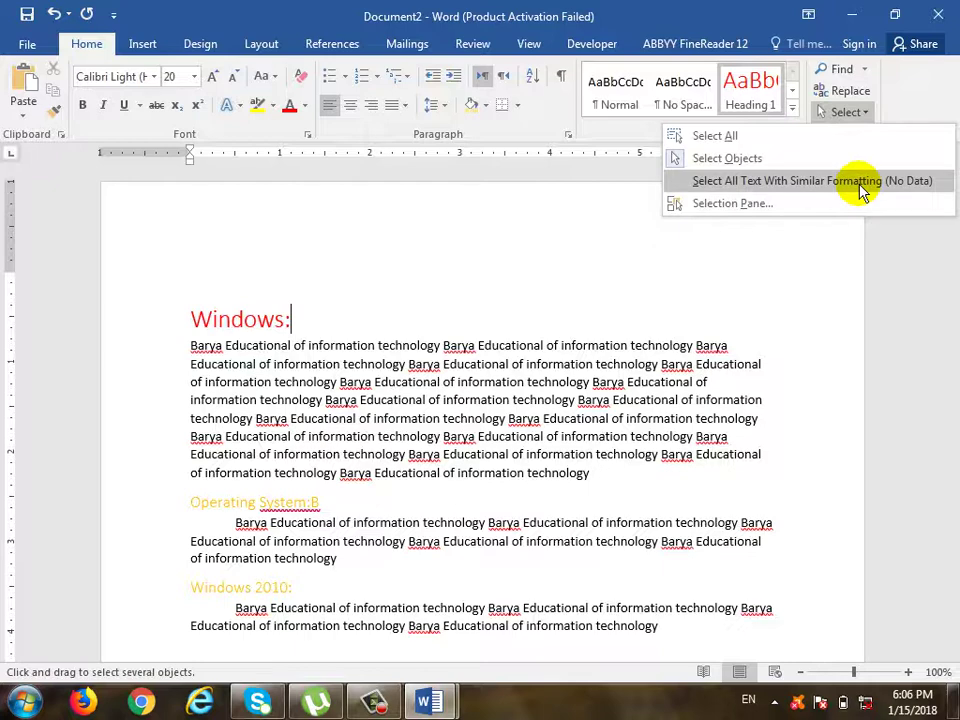
scroll(568, 429, "down", 4)
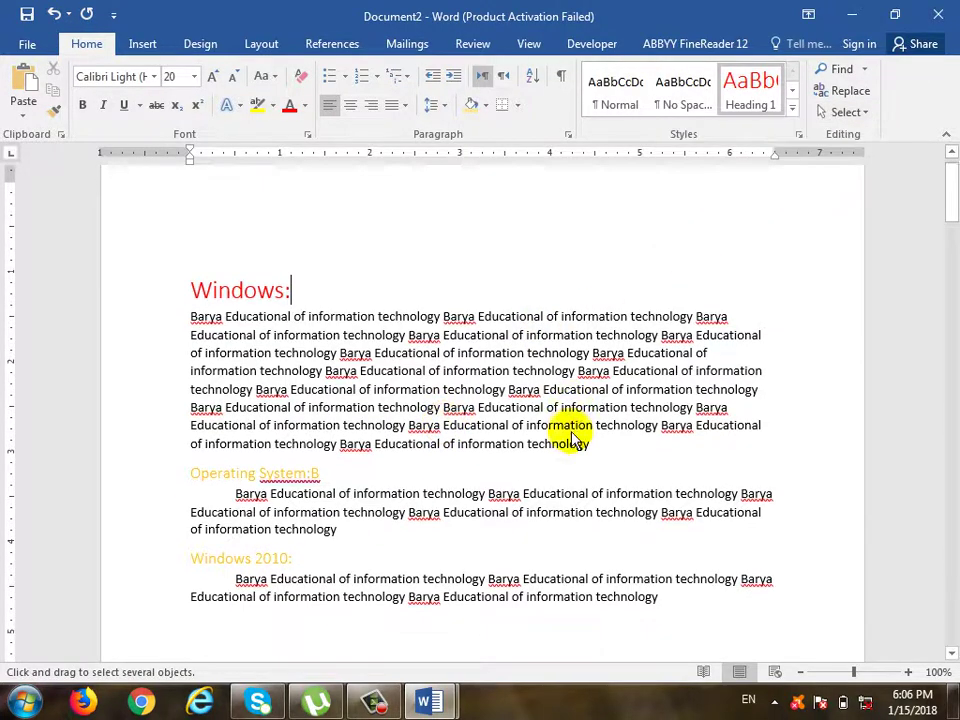
scroll(701, 240, "up", 2)
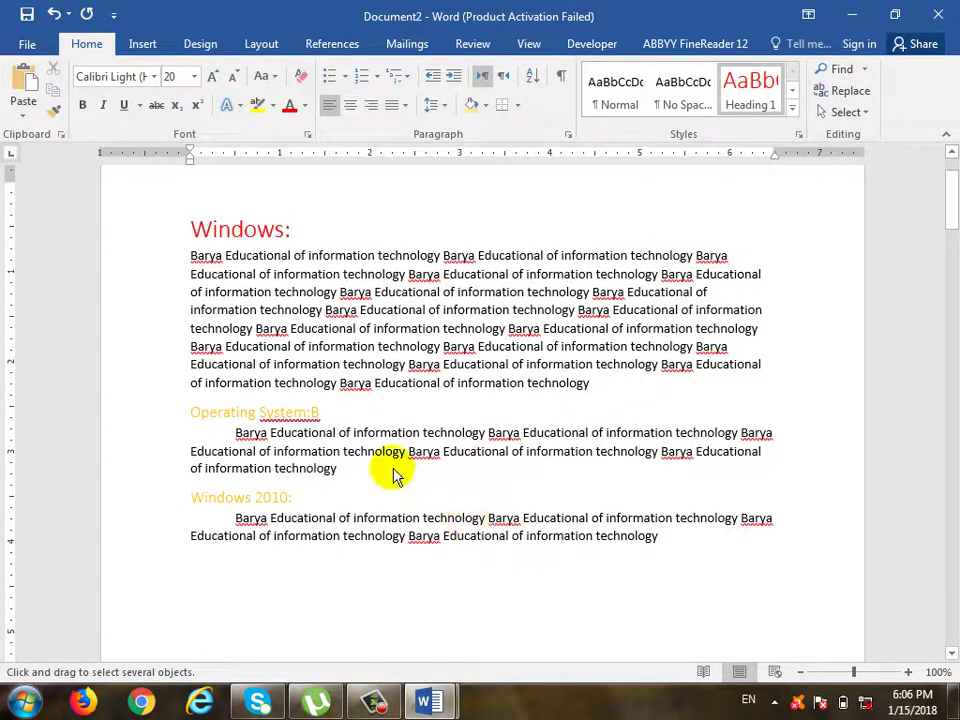
Step: Select the whole document from the Select menu, then clear the selection
left_click(291, 228)
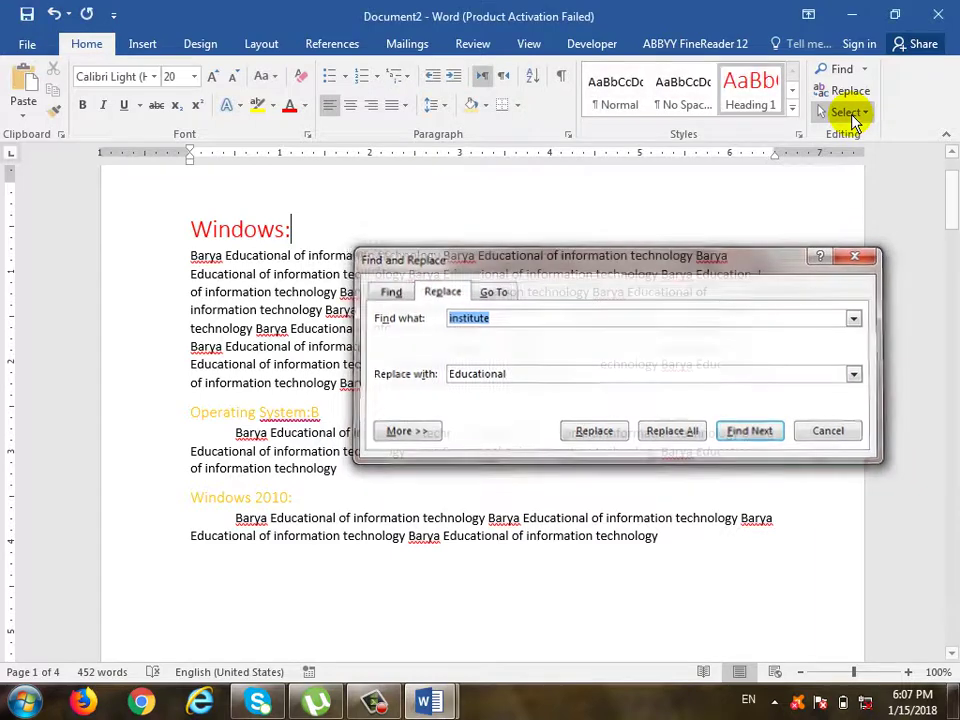
left_click(847, 113)
left_click(836, 135)
left_click(450, 412)
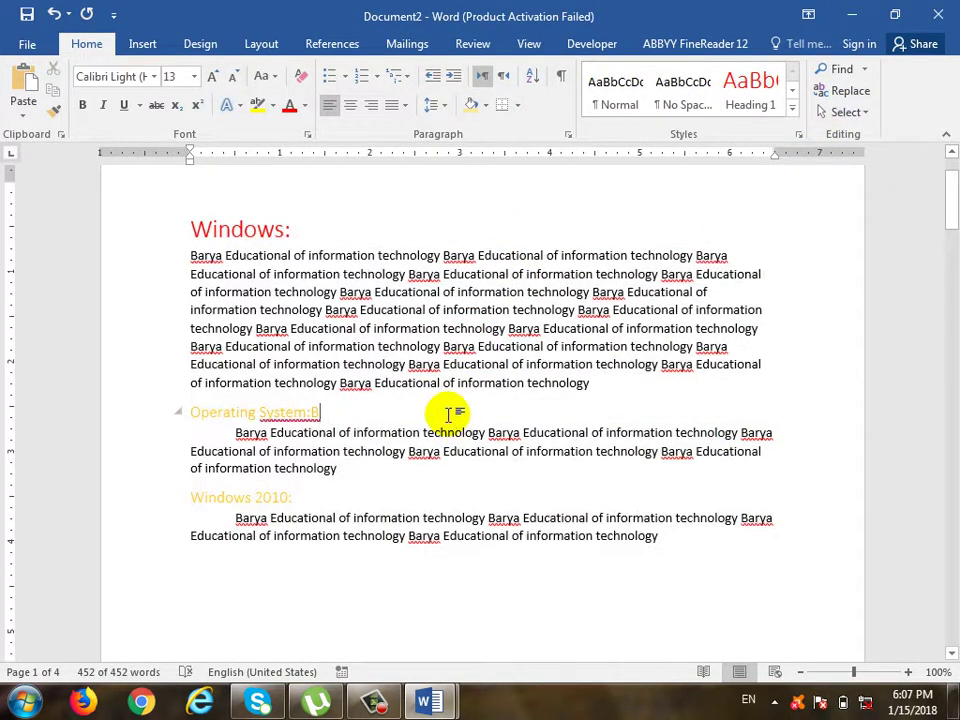
scroll(437, 420, "down", 2)
left_click(403, 474)
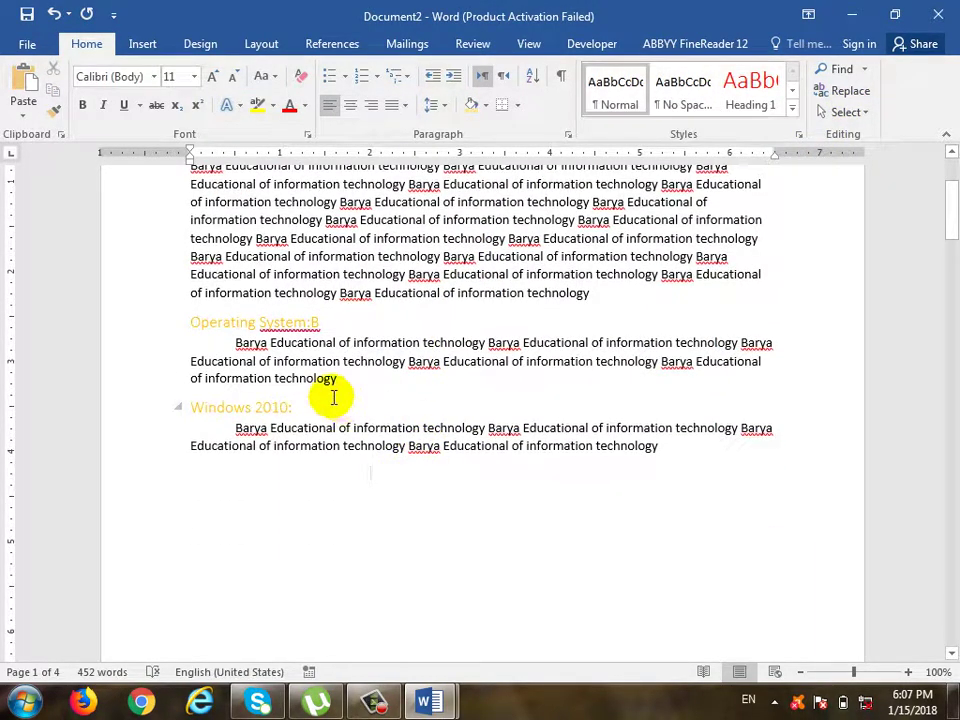
Step: Select the Windows 2010: heading and extend to all text with similar formatting
left_click_drag(296, 408, 176, 414)
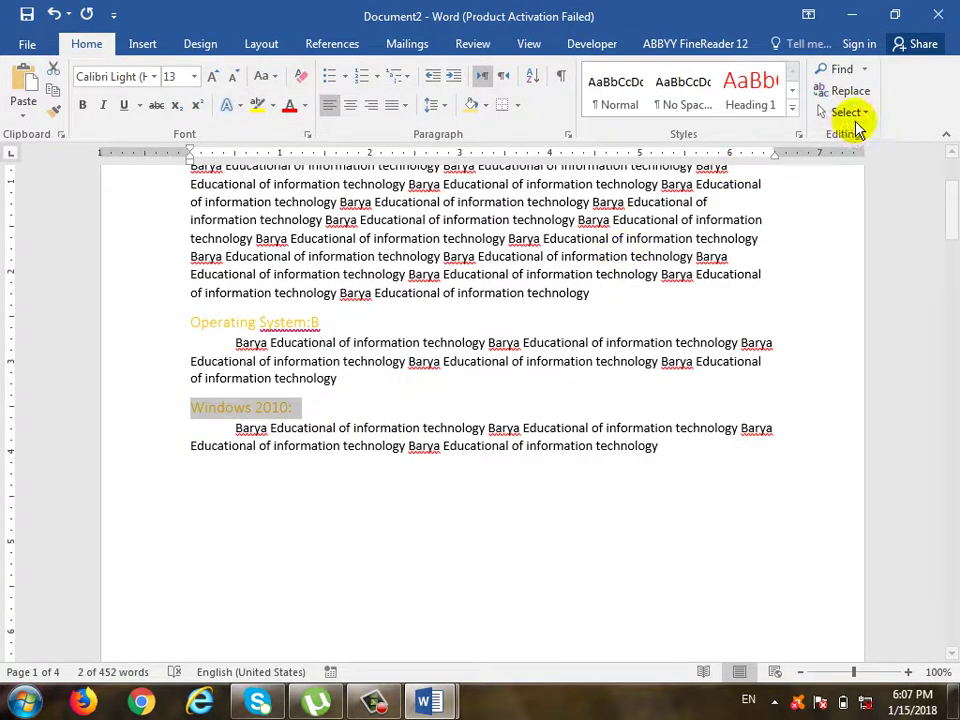
left_click(848, 112)
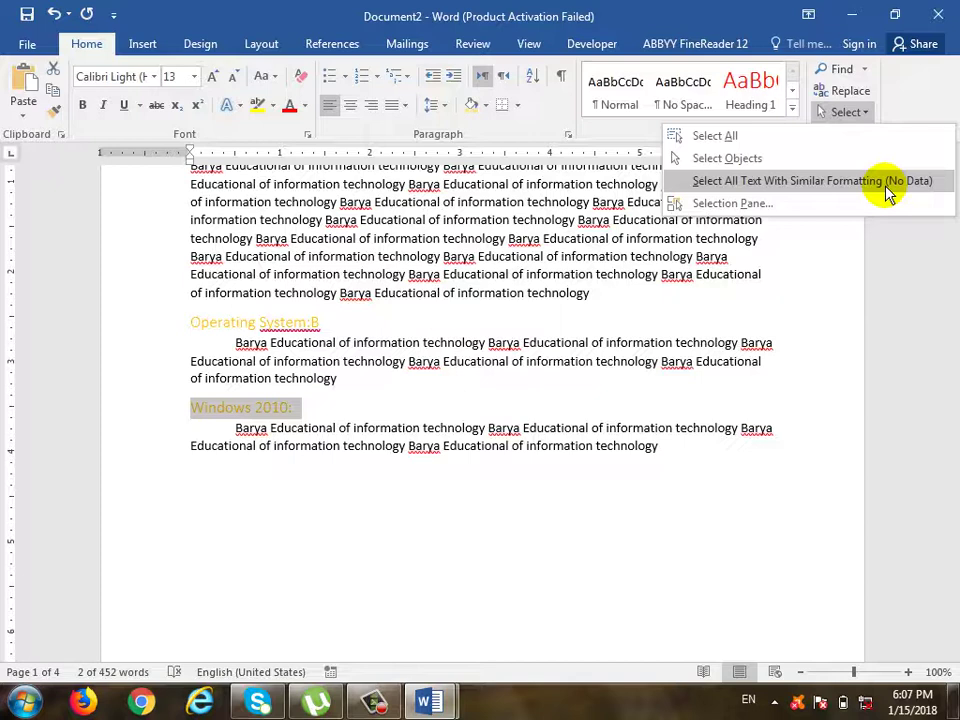
left_click(888, 190)
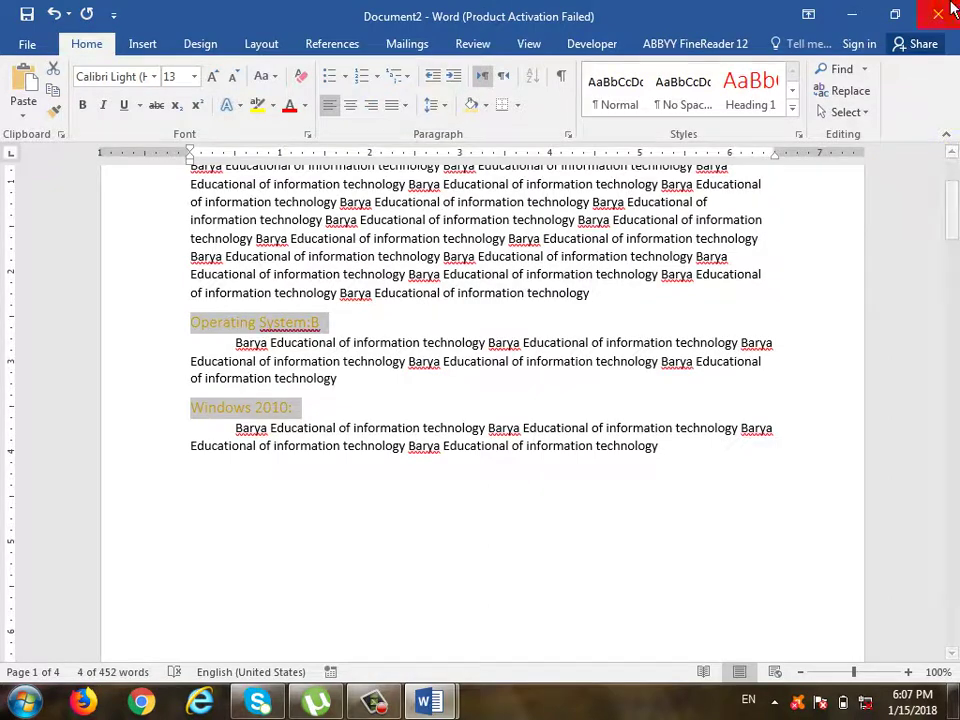
left_click(850, 112)
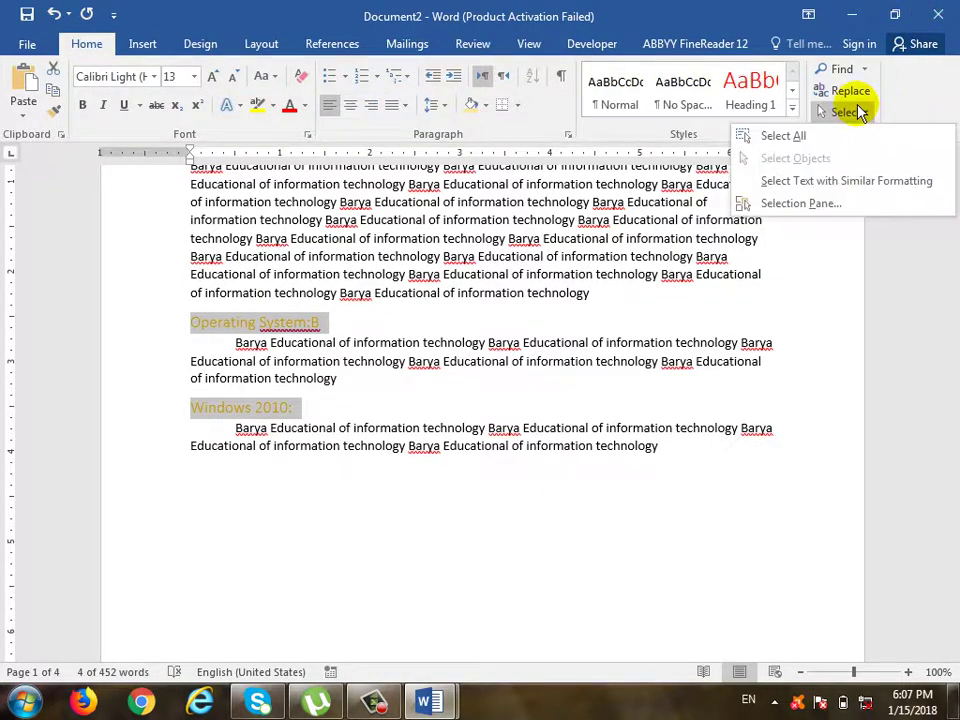
left_click(873, 203)
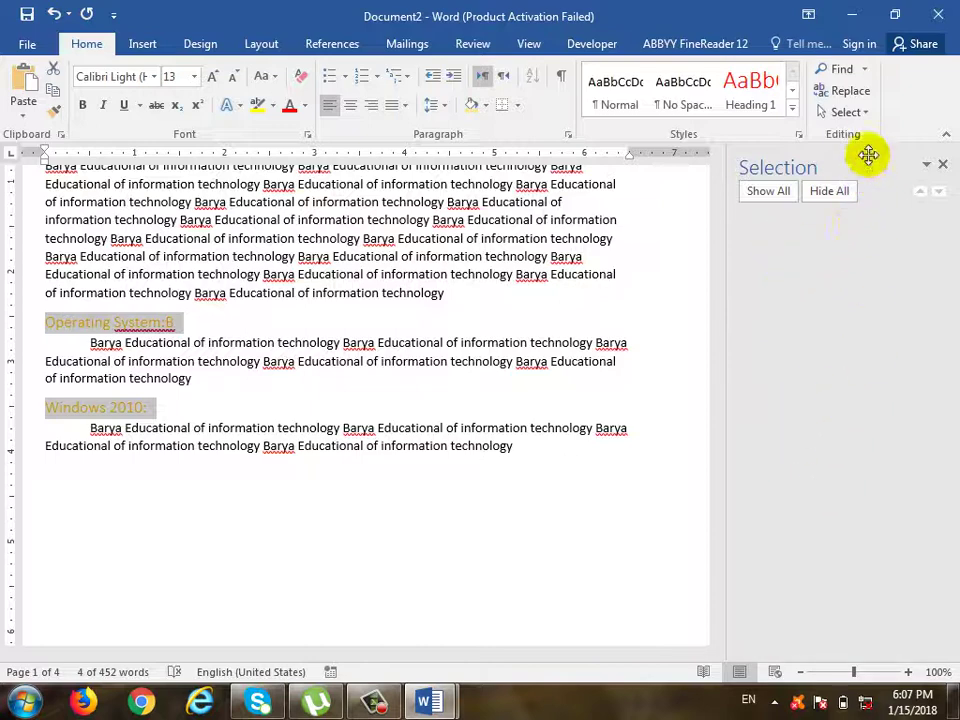
left_click(942, 165)
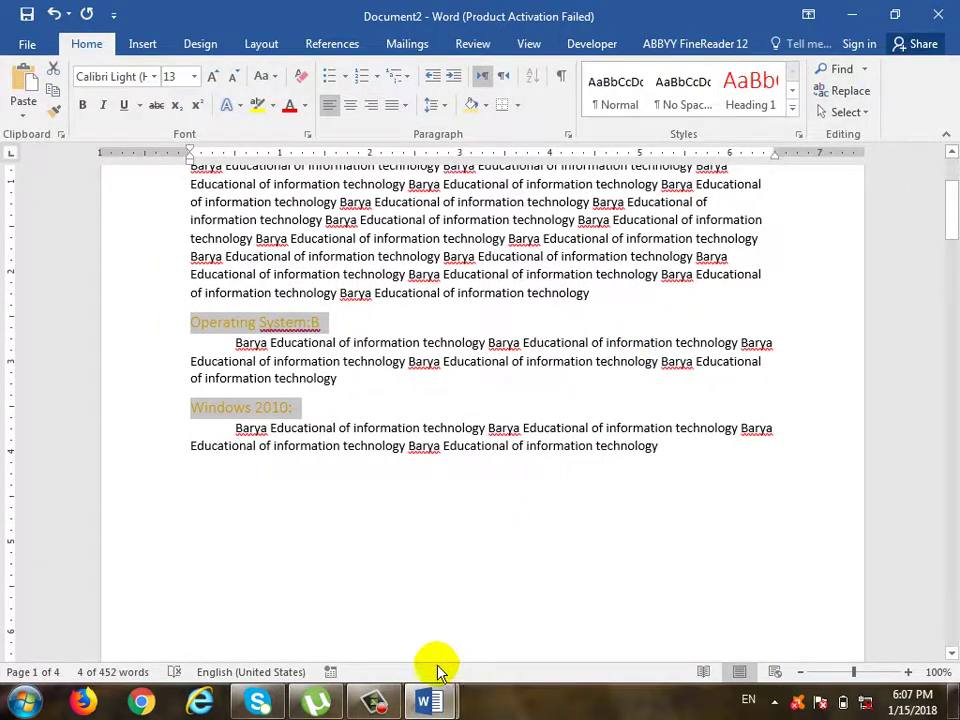